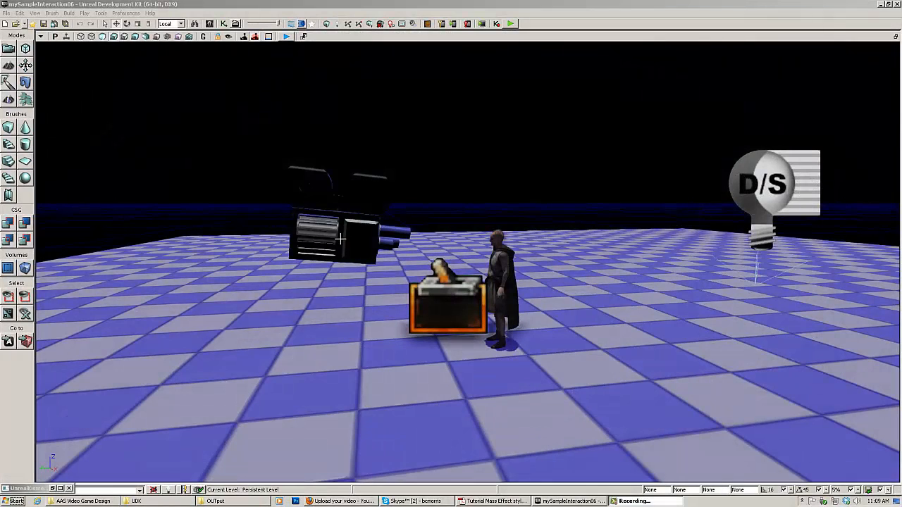
Open the level's Kismet sequence, examine the node setup inside the Interaction01 subsequence, and close Kismet
click(231, 25)
drag(233, 180, 320, 210)
click(335, 221)
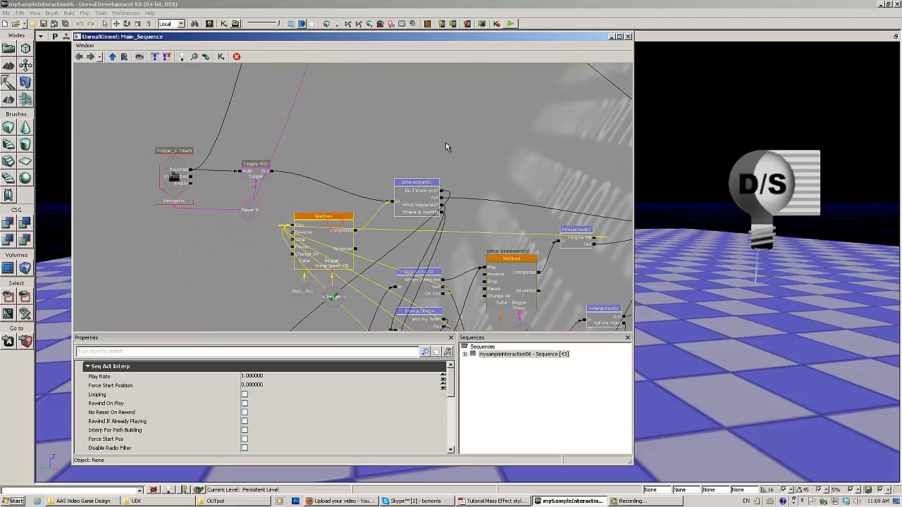
drag(445, 147, 410, 116)
double_click(361, 172)
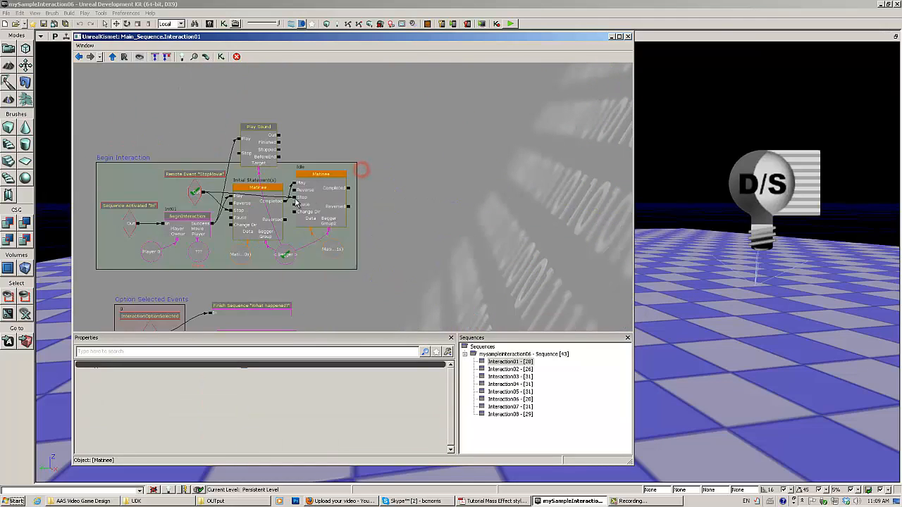
drag(372, 226, 451, 202)
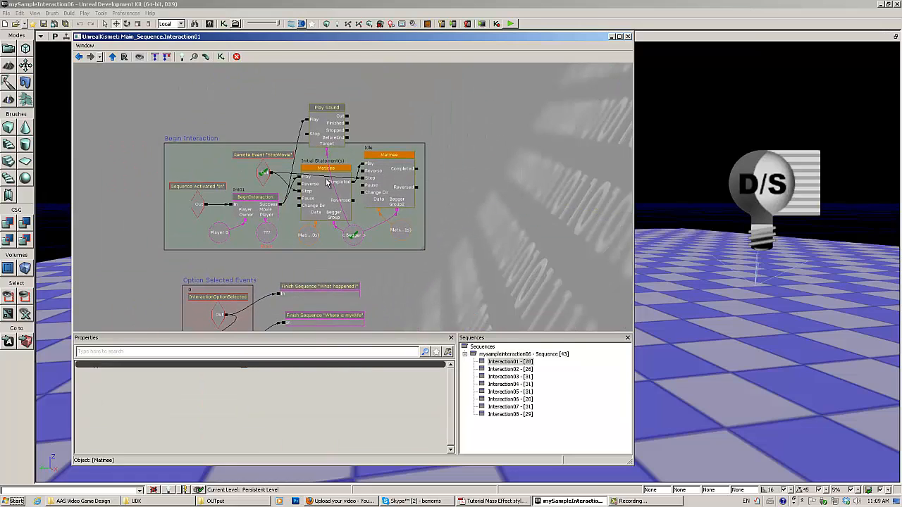
click(628, 36)
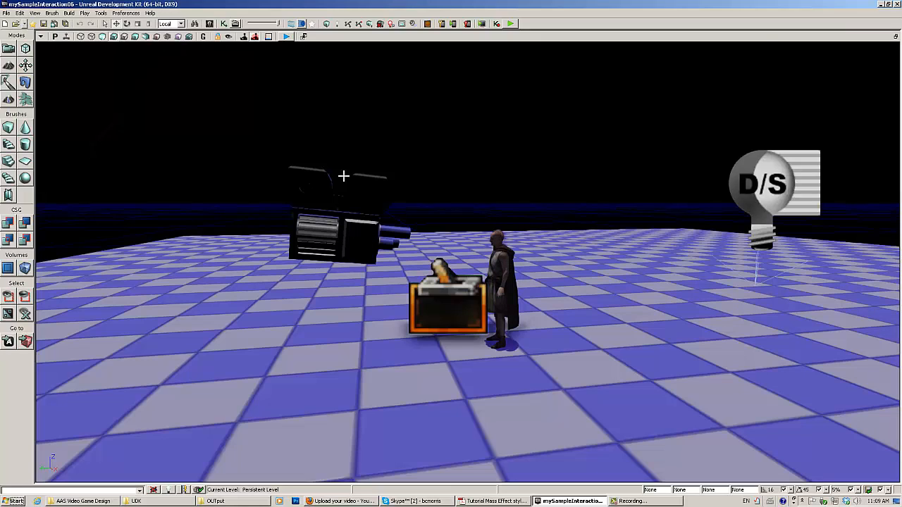
Play the level in the editor, walk up to the robed NPC and start the conversation
click(511, 24)
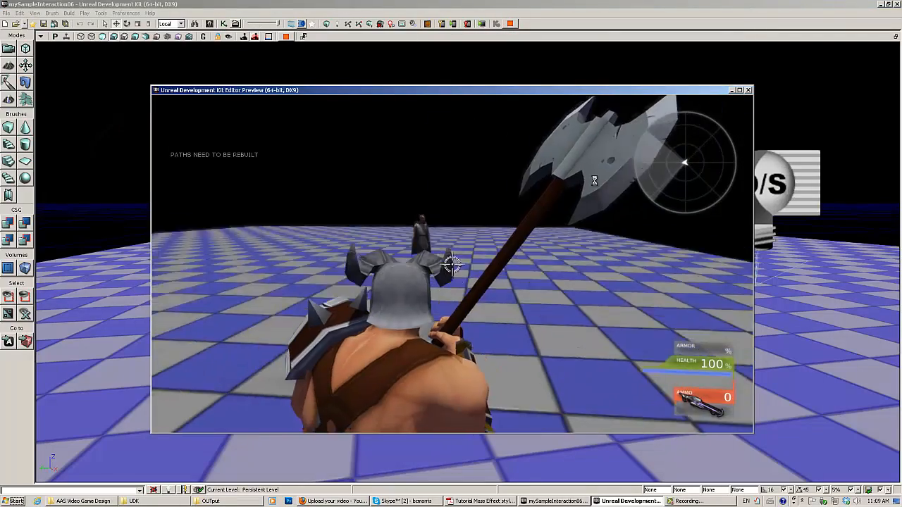
key(w)
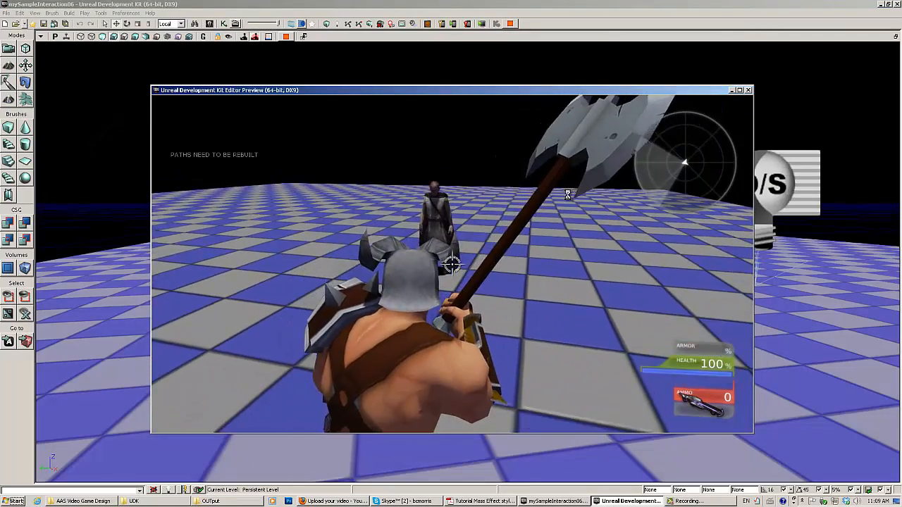
key(w)
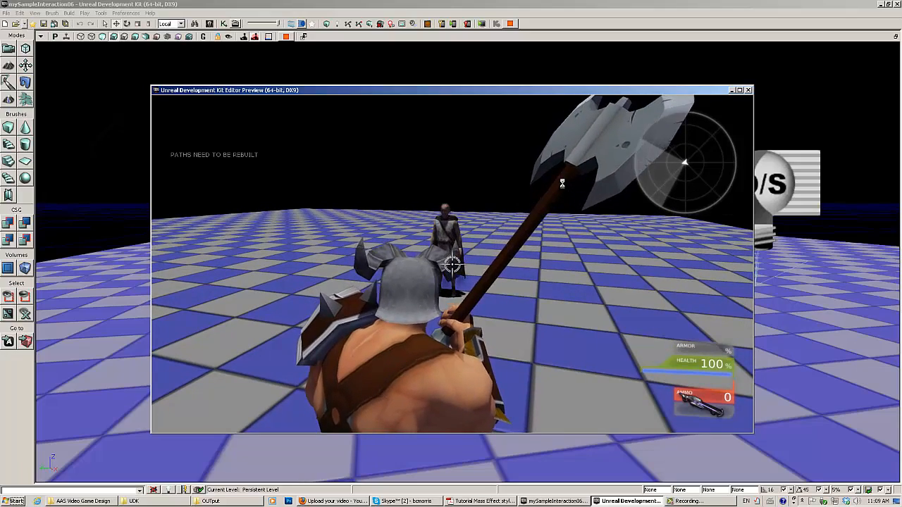
key(w)
key(e)
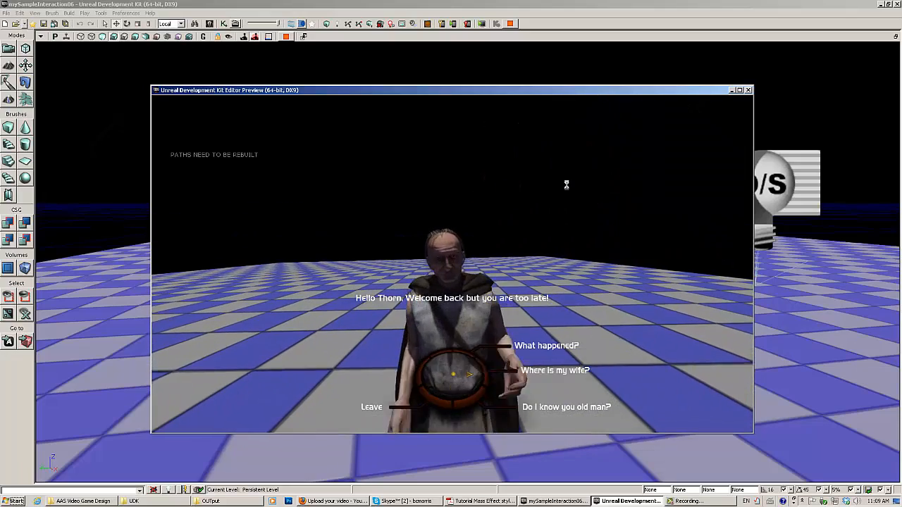
Test the conversation branches with replies including "What happened?" and "Your wasting my time. What's going on!", and end the conversation
click(575, 136)
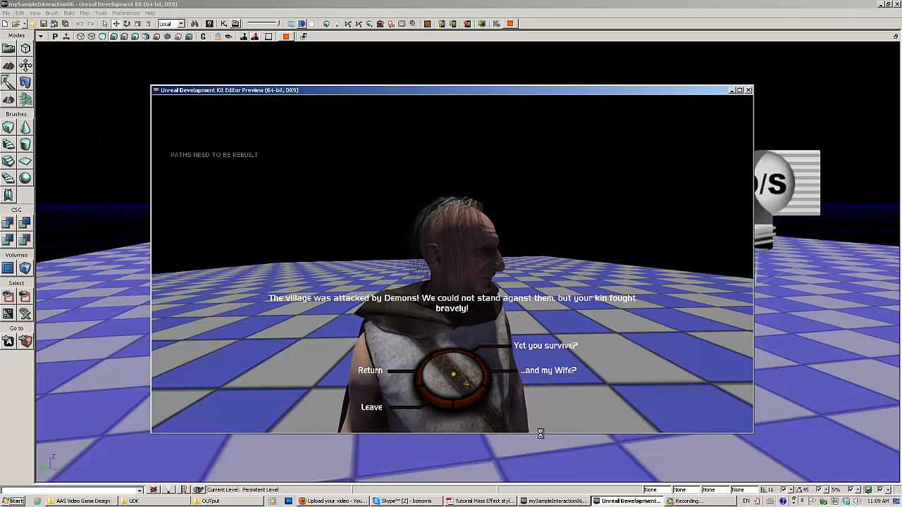
click(246, 361)
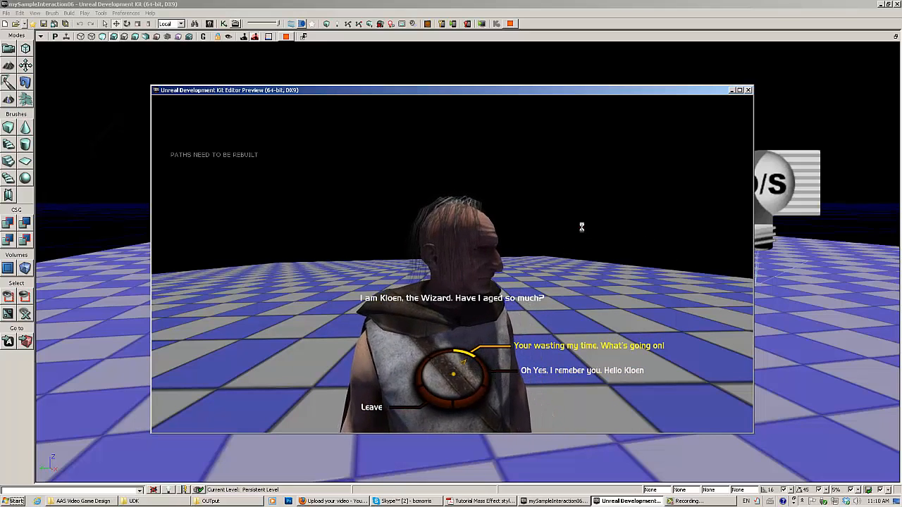
click(582, 227)
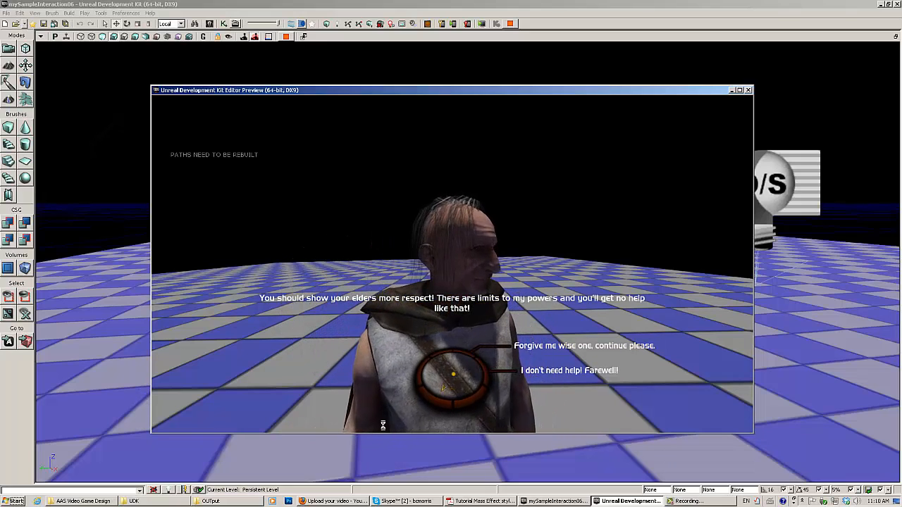
click(758, 410)
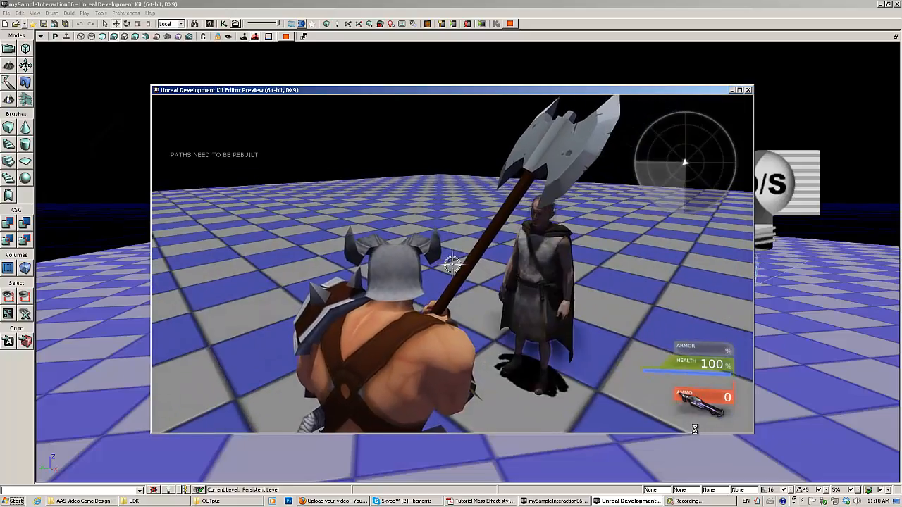
Walk the player character around the NPC to view it from several sides, and end the play session
key(w)
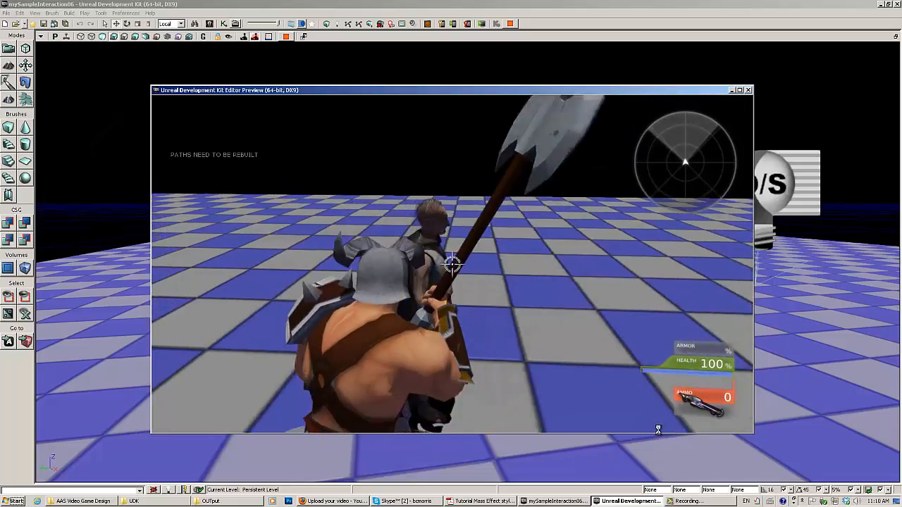
key(s)
key(w)
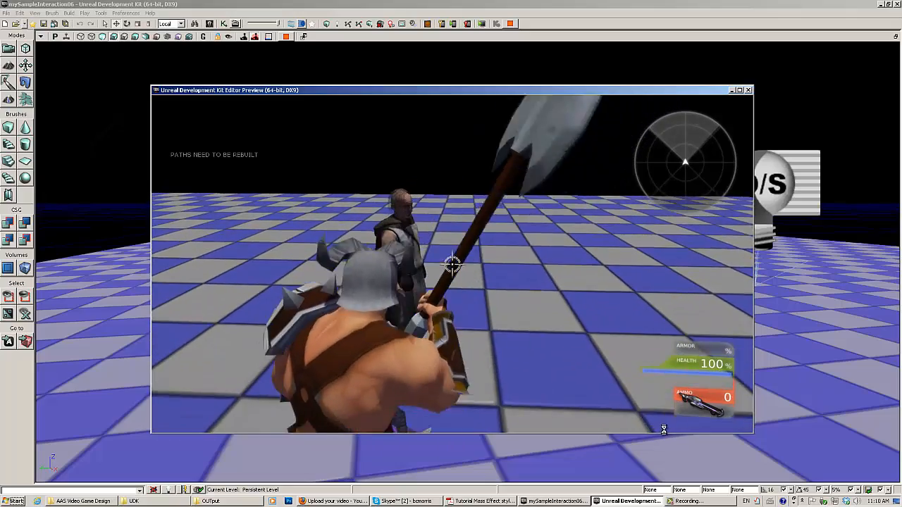
key(a)
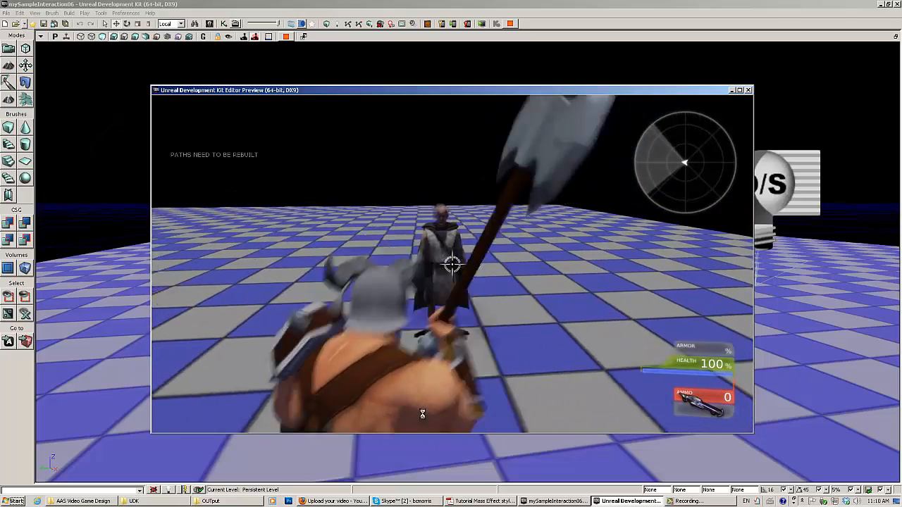
key(Escape)
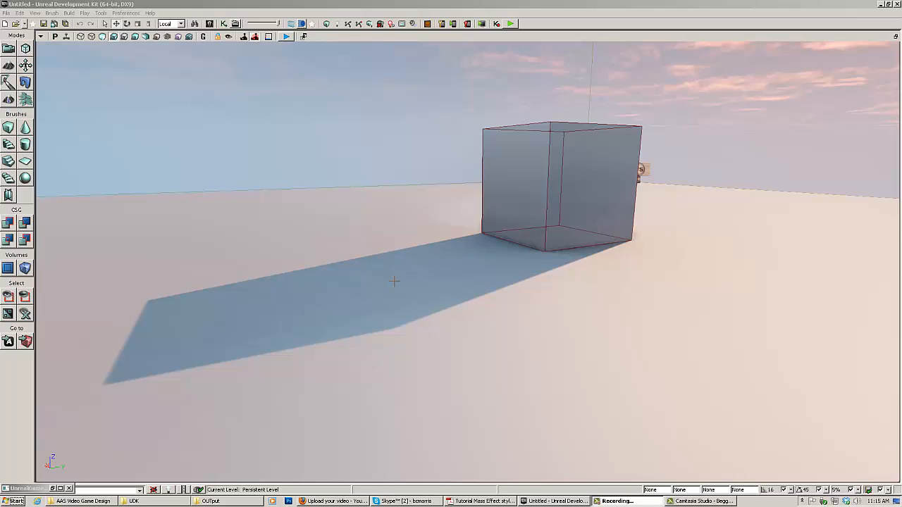
Place the beggar_without_all_extras skeletal mesh from the AAS package on the open floor beside the cube, and close the Content Browser
right_drag(395, 281, 380, 267)
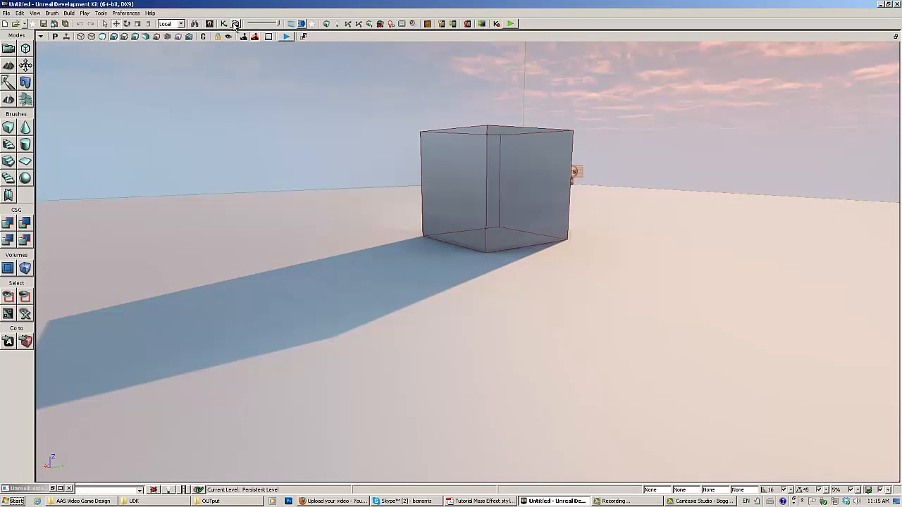
click(210, 24)
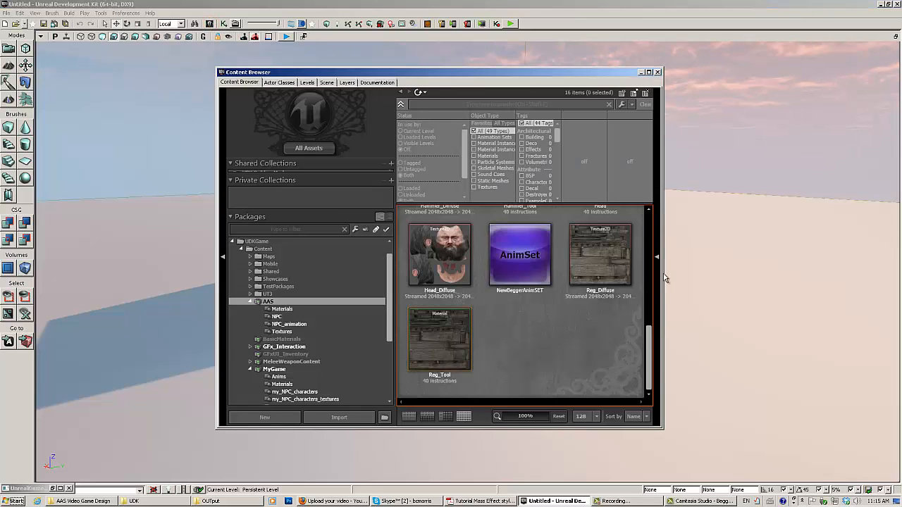
drag(646, 340, 613, 161)
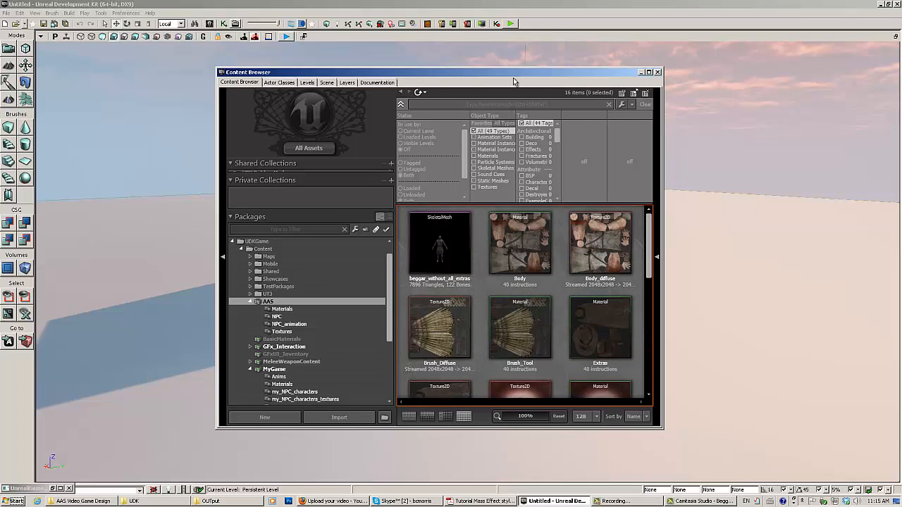
drag(514, 73, 347, 87)
click(553, 271)
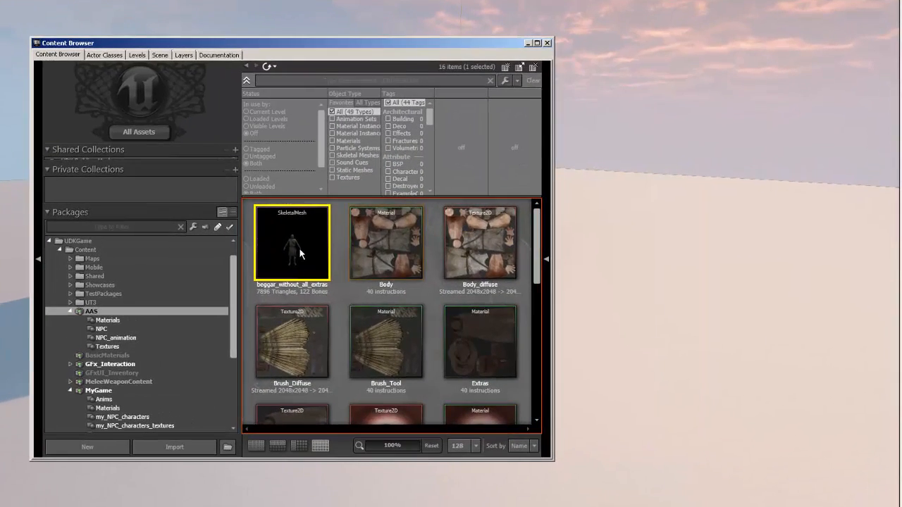
mouse_move(361, 263)
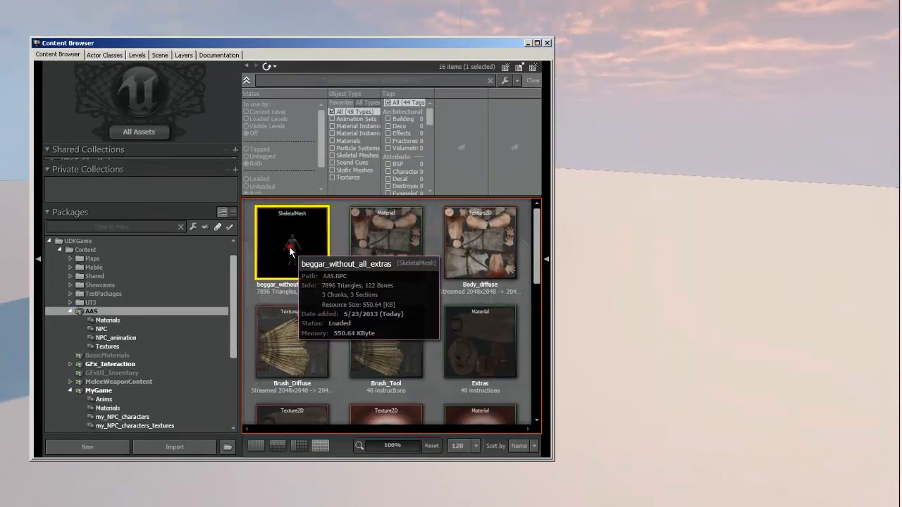
drag(290, 251, 625, 305)
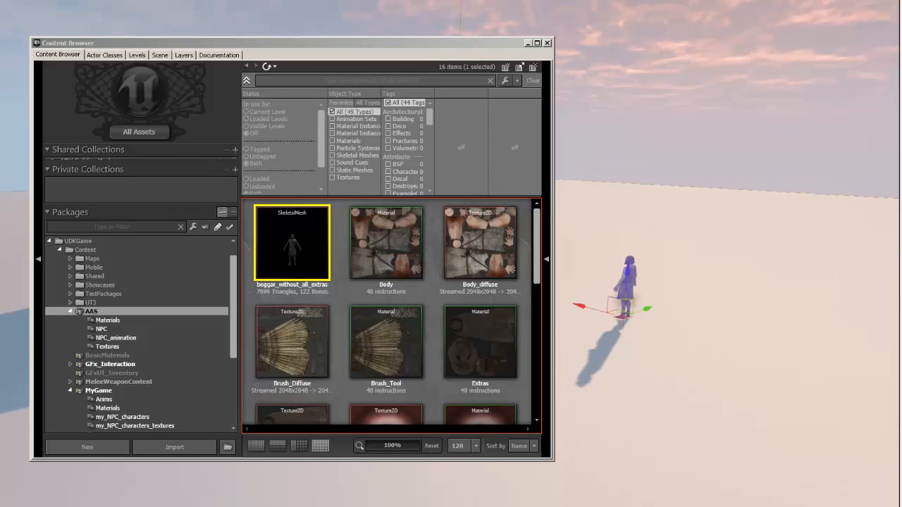
mouse_move(637, 292)
right_down()
mouse_move(641, 270)
mouse_move(674, 286)
mouse_move(646, 281)
right_up()
scroll(670, 339, down, 1)
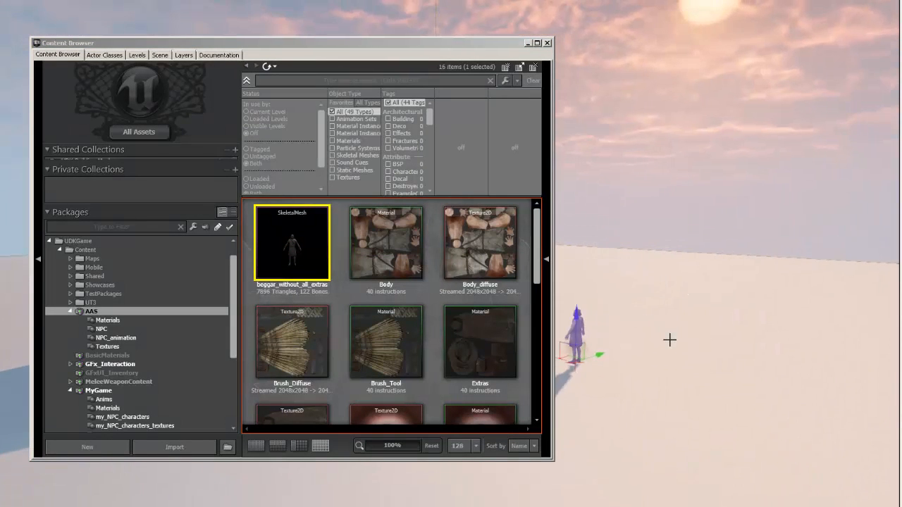
scroll(669, 336, up, 3)
right_drag(662, 343, 737, 345)
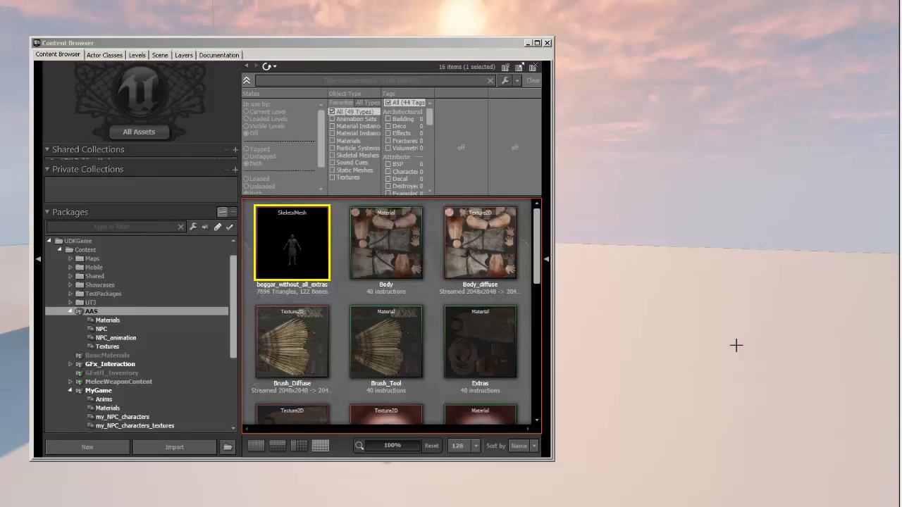
right_drag(641, 352, 582, 235)
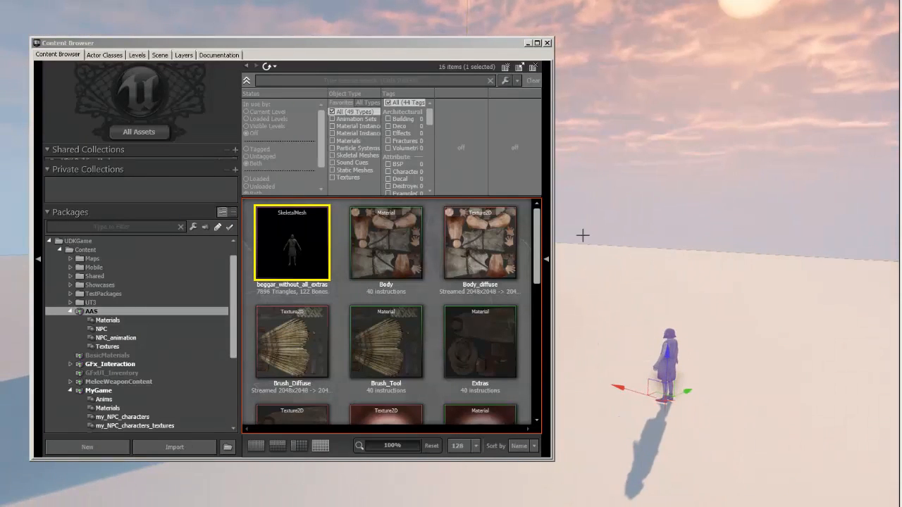
click(547, 43)
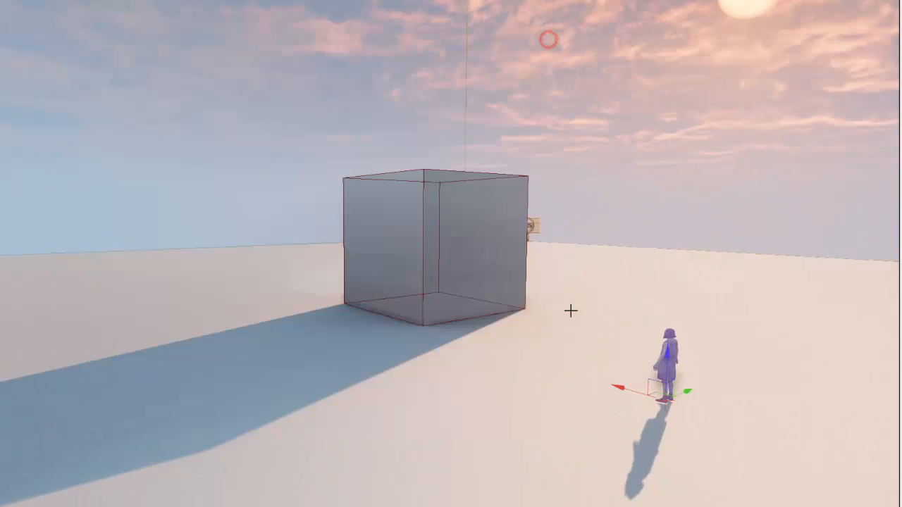
Examine the placed beggar mesh in the level up close, from the side and from the front
scroll(569, 310, up, 4)
right_drag(543, 365, 347, 380)
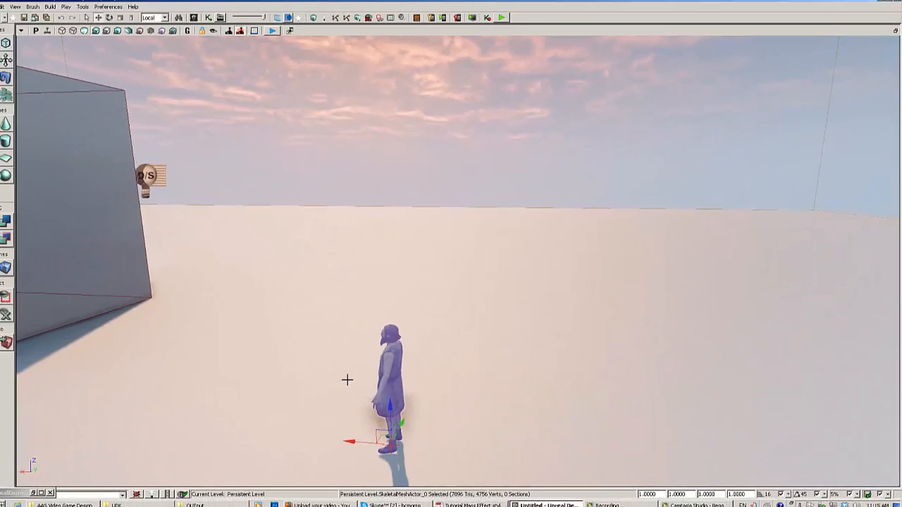
middle_drag(347, 380, 319, 451)
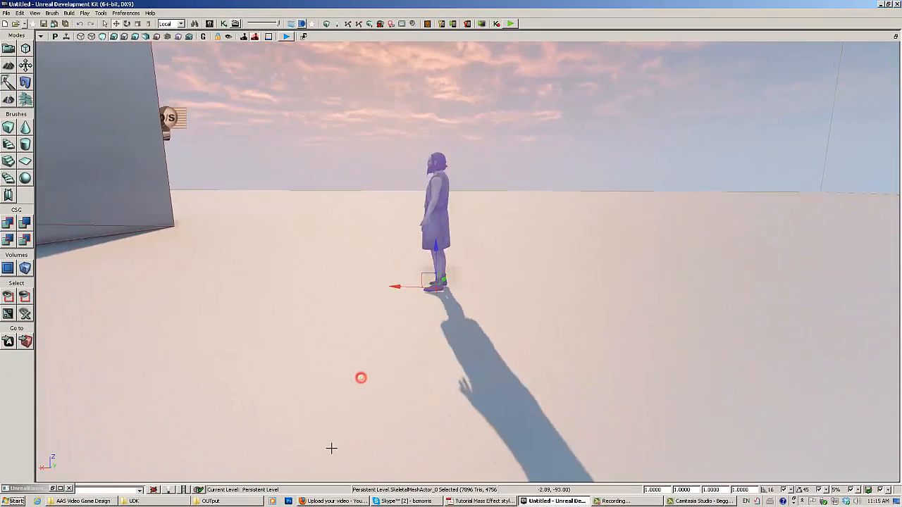
scroll(348, 380, up, 5)
right_drag(355, 346, 555, 331)
middle_drag(555, 331, 513, 313)
right_drag(543, 332, 888, 331)
scroll(543, 331, down, 6)
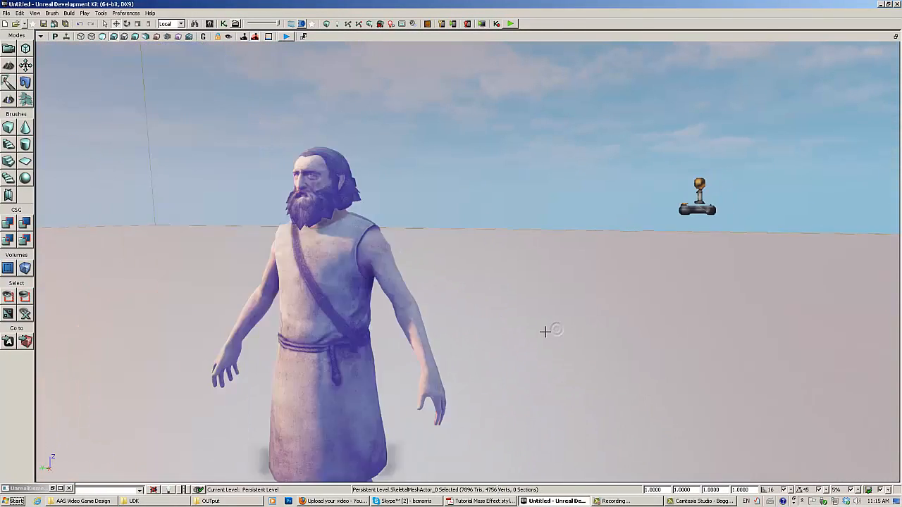
right_drag(469, 236, 563, 268)
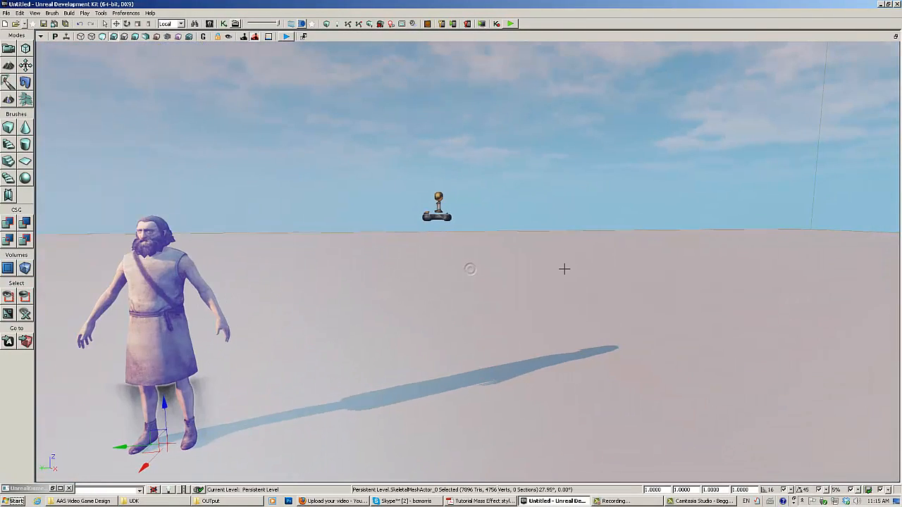
right_drag(415, 274, 331, 252)
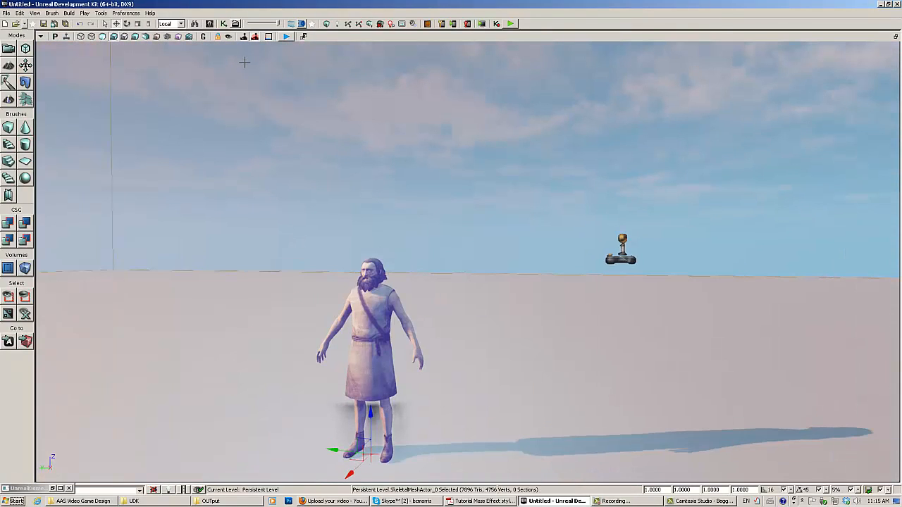
Play the level in the editor and move around the beggar to judge its size in the game
click(515, 23)
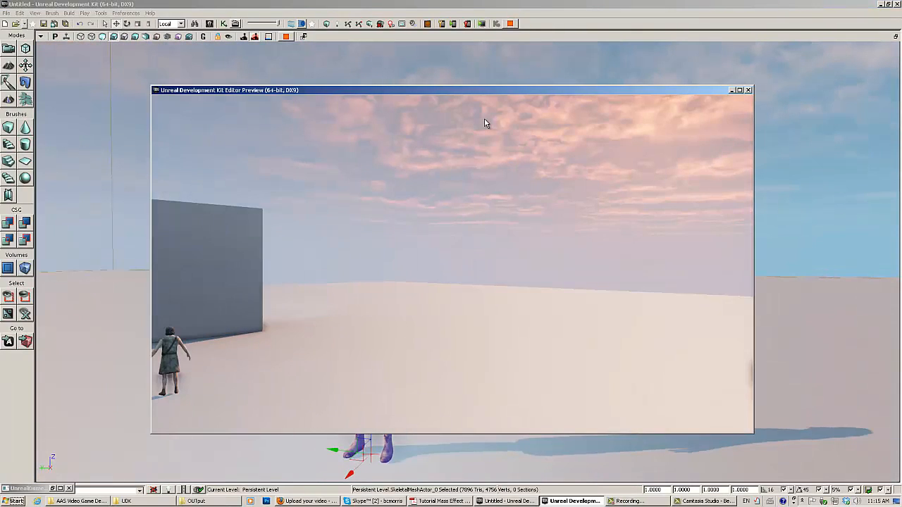
key(w)
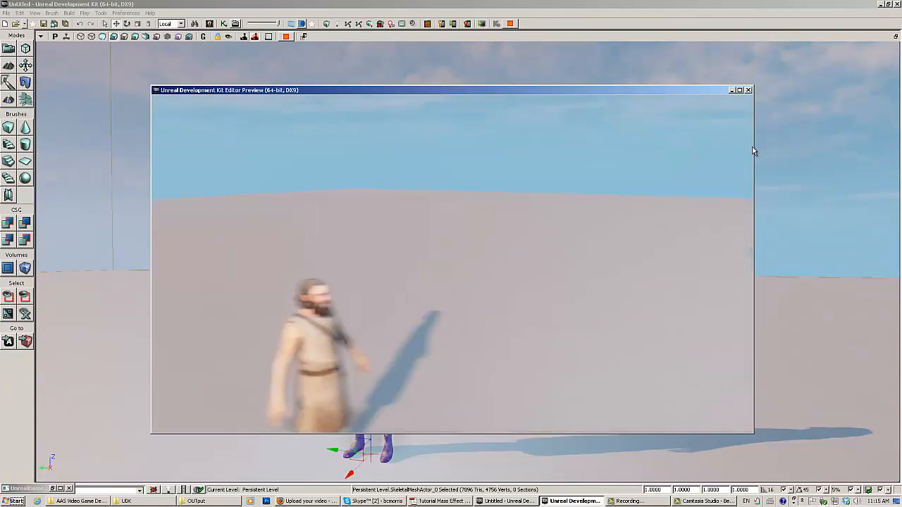
key(d)
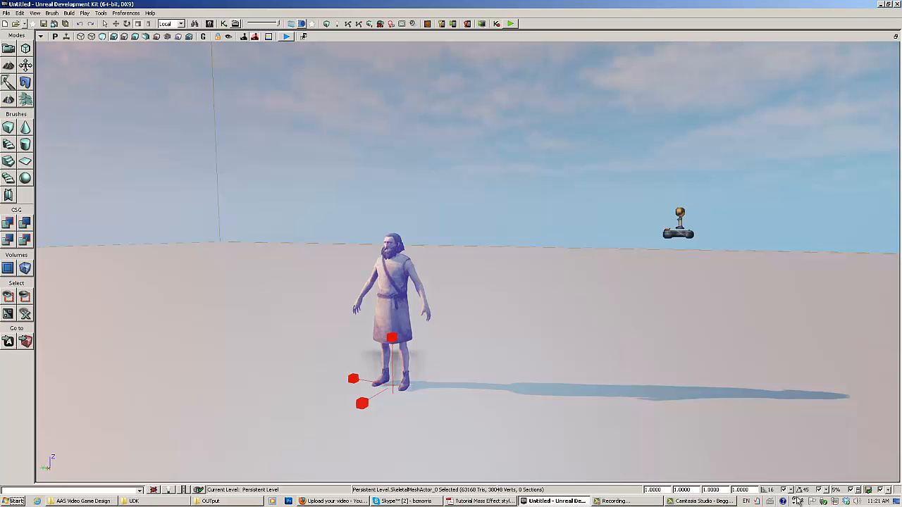
Scale the beggar mesh up uniformly to a factor of 1.3334, keeping the 5 percent scale grid snap
click(858, 492)
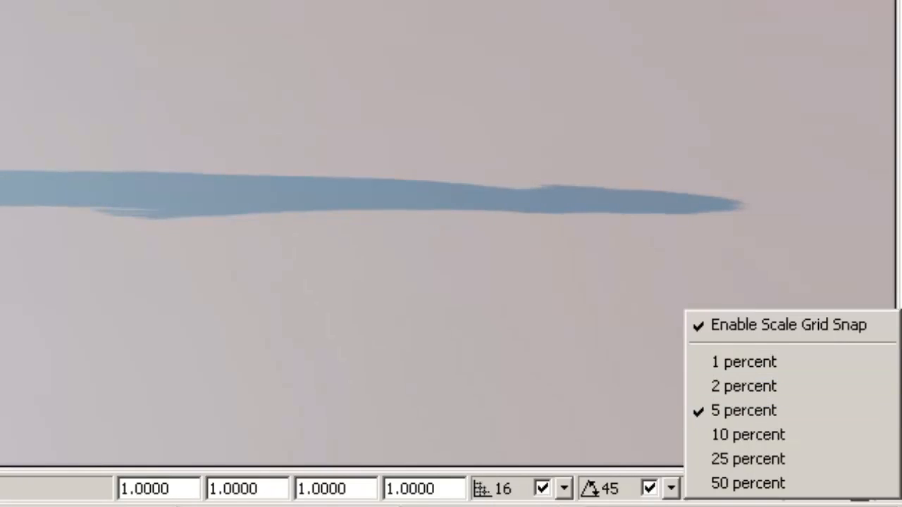
click(13, 491)
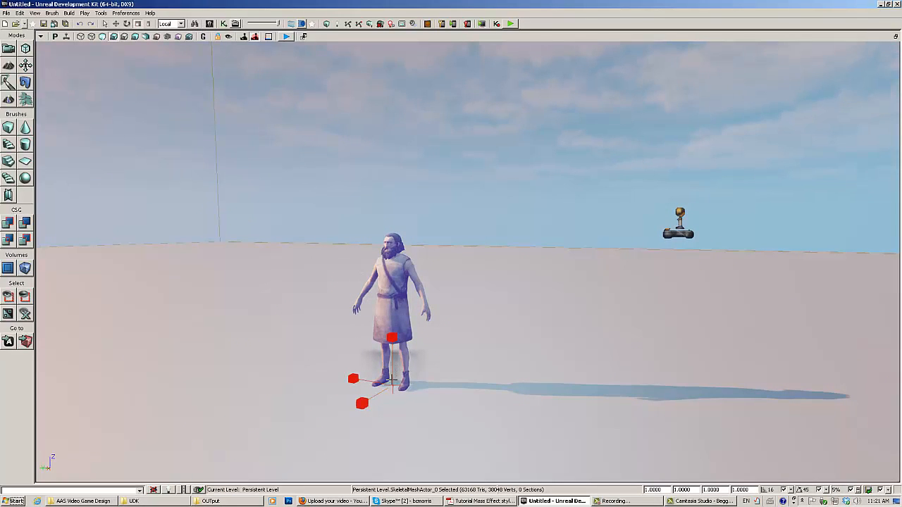
drag(388, 339, 382, 333)
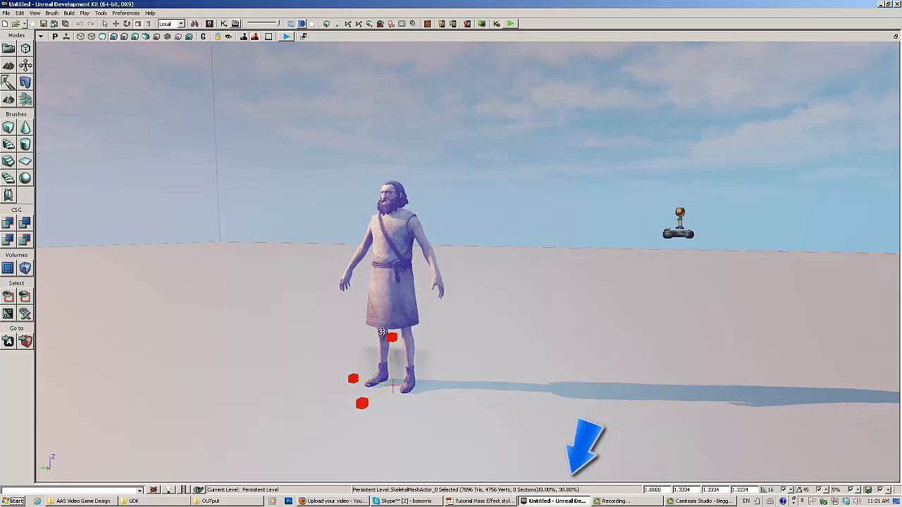
Play the level in the editor, walk around the enlarged beggar to judge its size, and end the play session
click(511, 24)
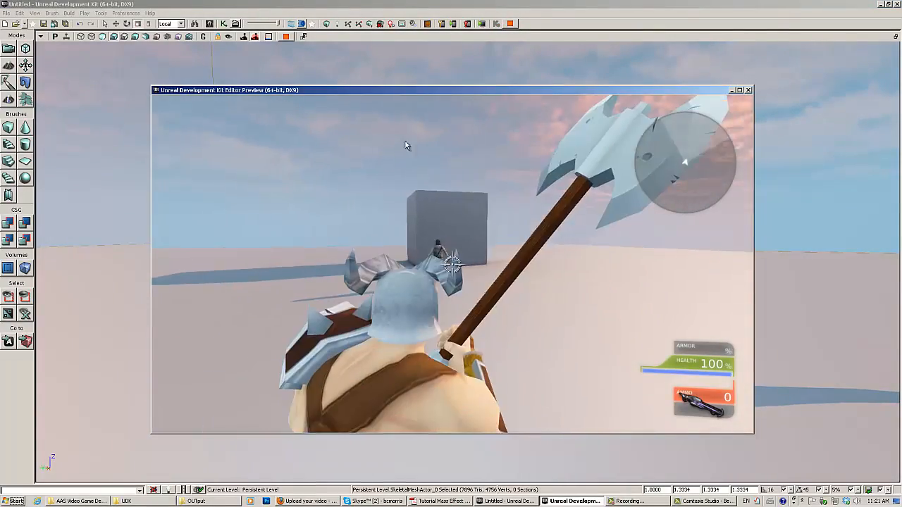
key(w)
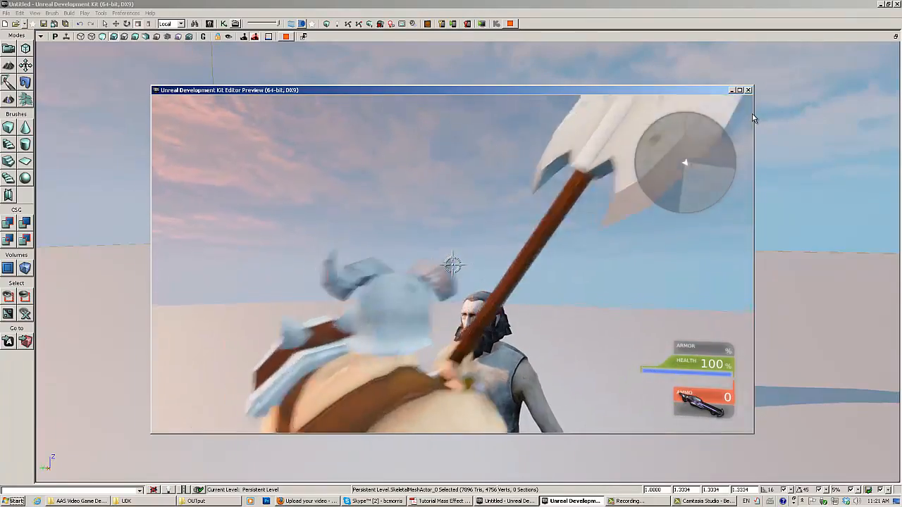
key(w)
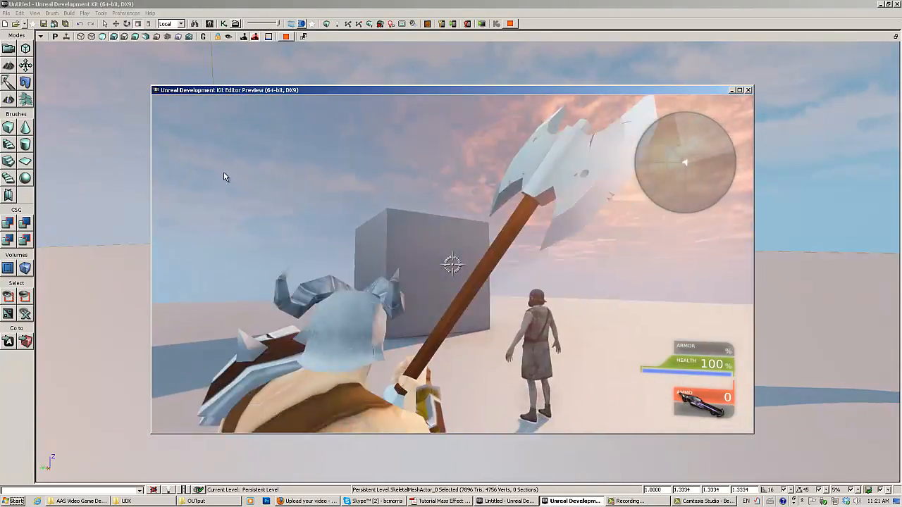
key(Escape)
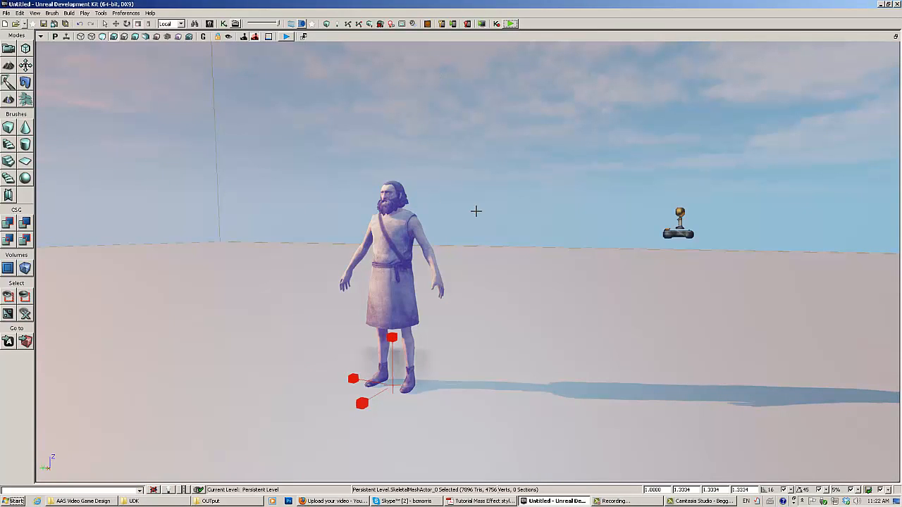
Switch the selected beggar's transform widget from scaling to translation and frame the full figure in the view
right_drag(477, 211, 437, 220)
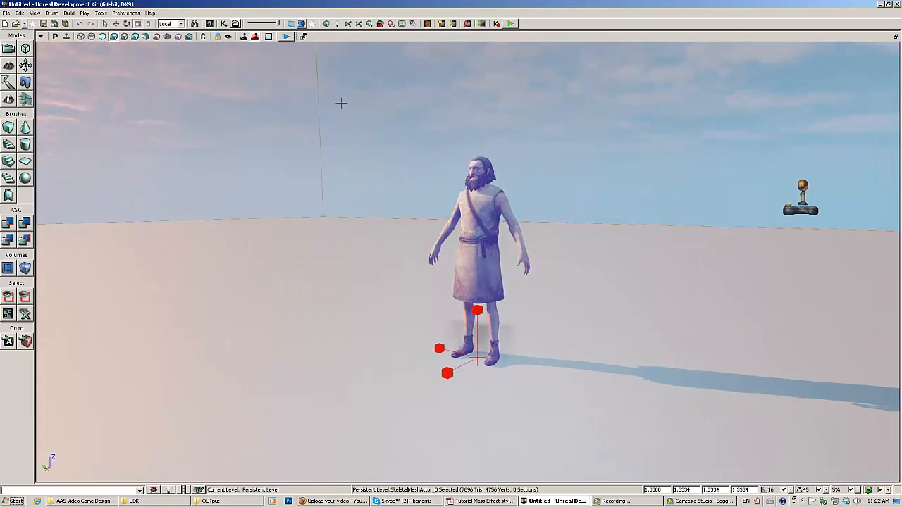
click(116, 24)
scroll(485, 221, down, 3)
scroll(485, 221, up, 2)
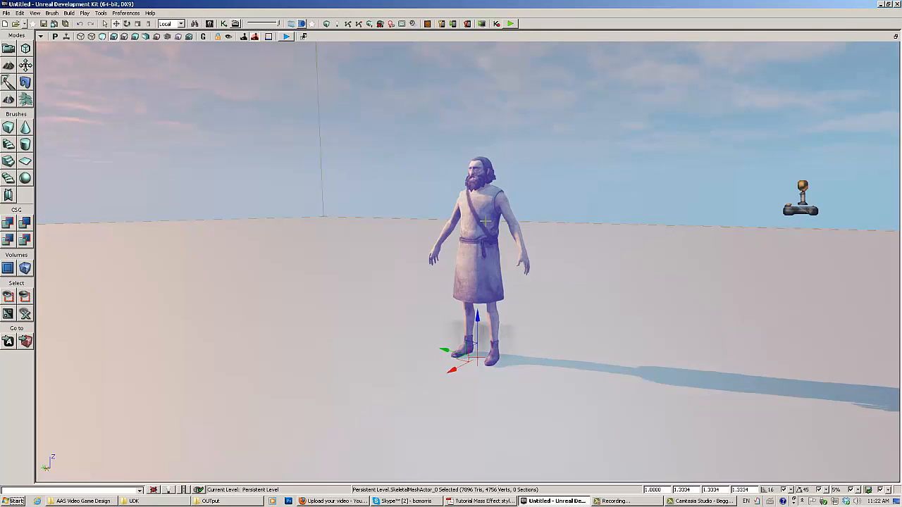
right_drag(584, 284, 613, 296)
mouse_move(558, 270)
right_down()
mouse_move(555, 242)
mouse_move(550, 263)
right_up()
middle_drag(550, 263, 553, 268)
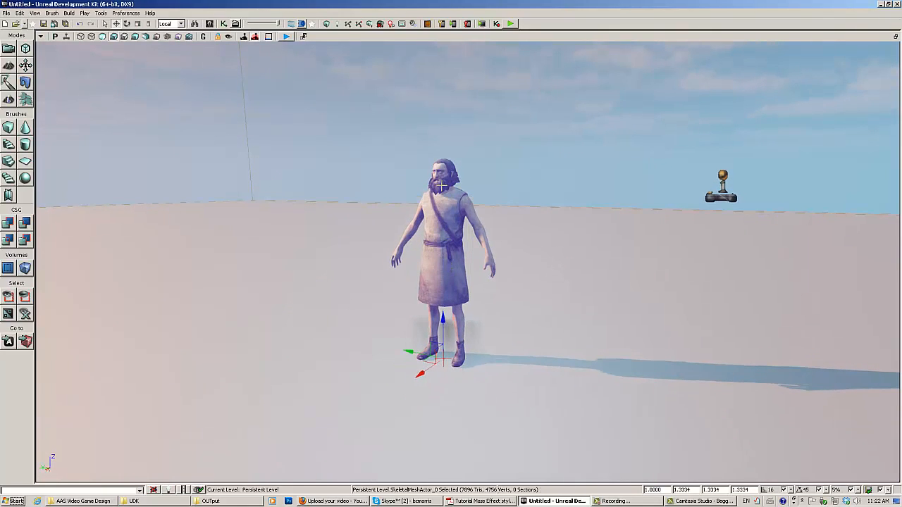
Open the Content Browser beside the beggar and select NewBeggerAnimSET in the NPC_animation group of the AAS package
click(209, 24)
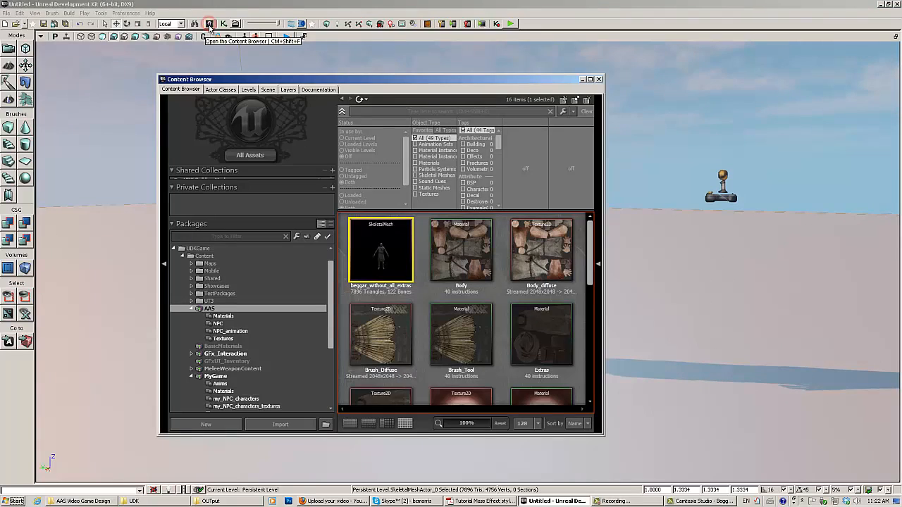
drag(373, 79, 454, 97)
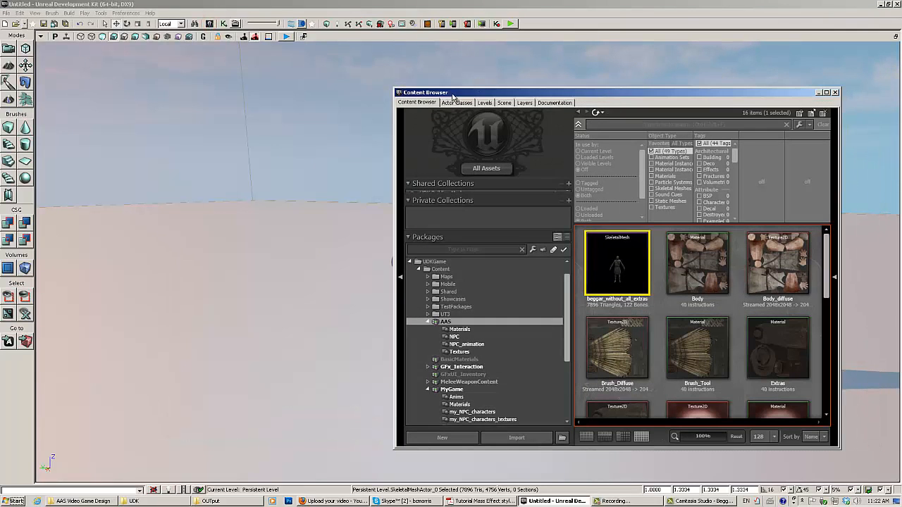
drag(397, 91, 522, 64)
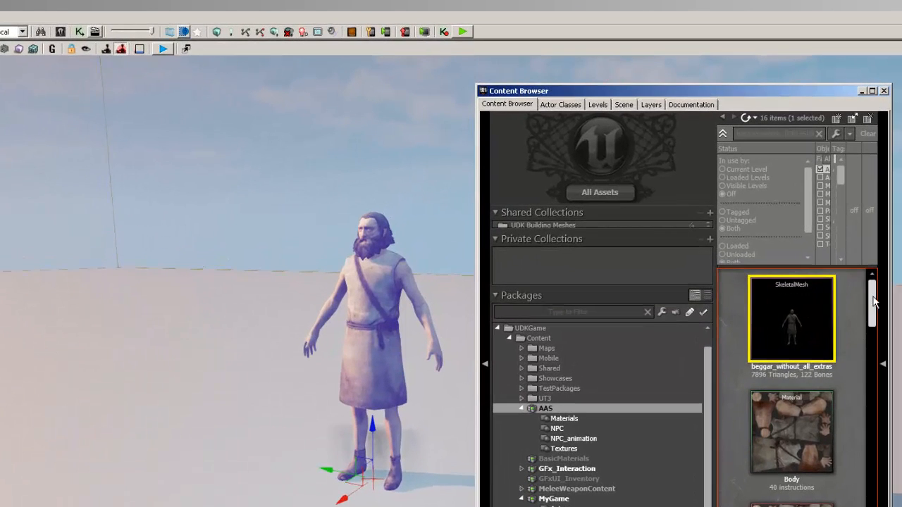
click(563, 438)
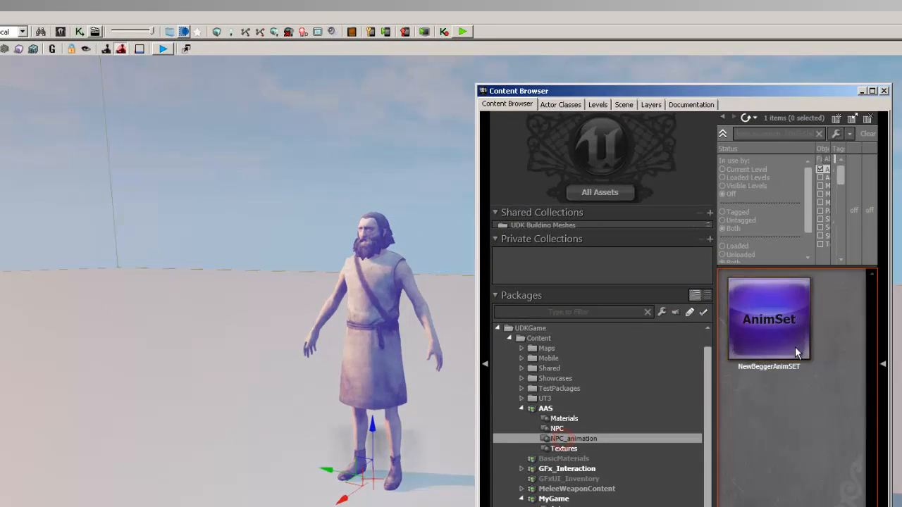
right_click(781, 328)
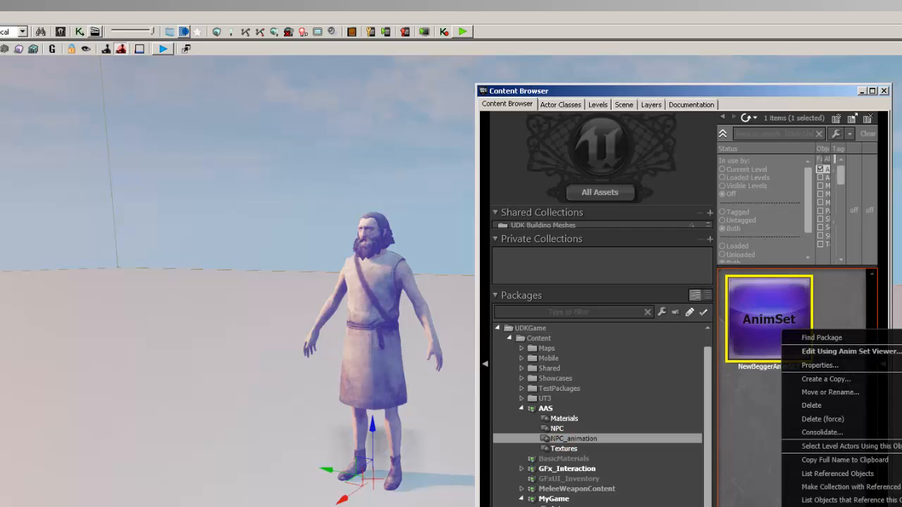
click(824, 458)
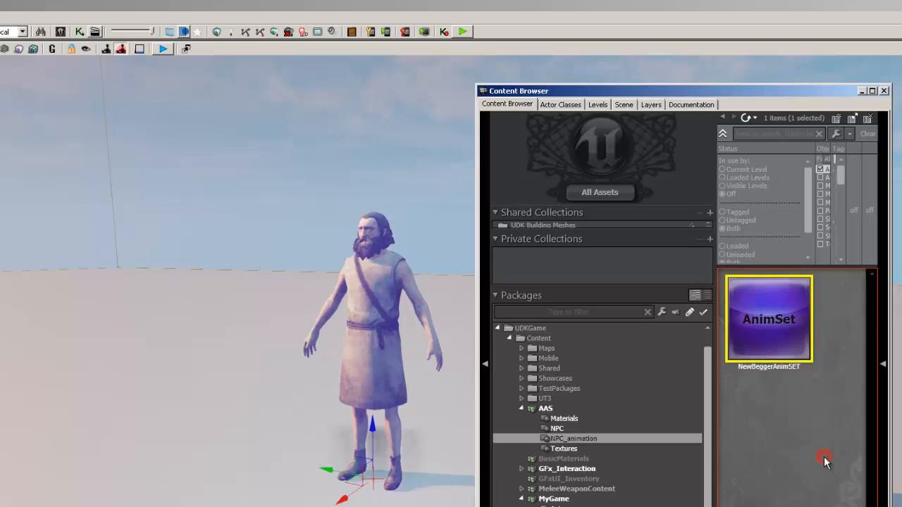
Add an entry to the Anim Sets property of the beggar's skeletal mesh component, assign NewBeggerAnimSET to it, and close the properties
right_click(373, 383)
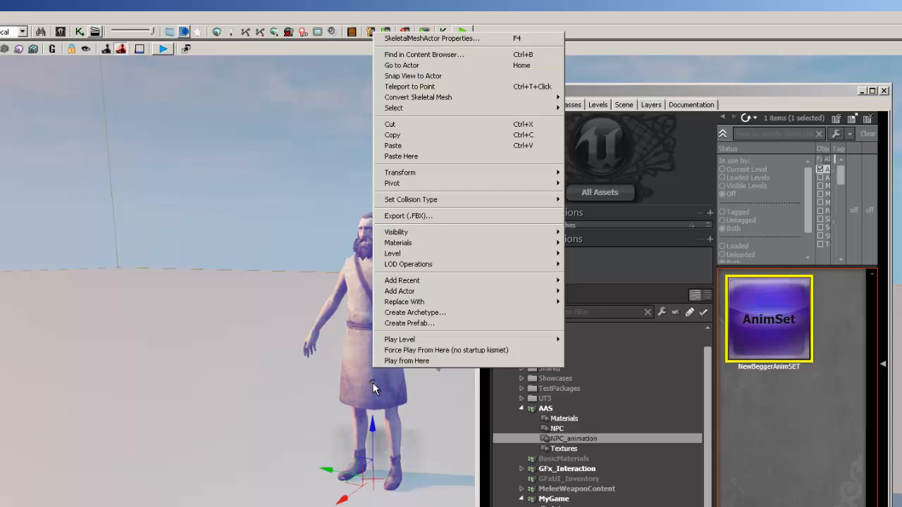
click(447, 38)
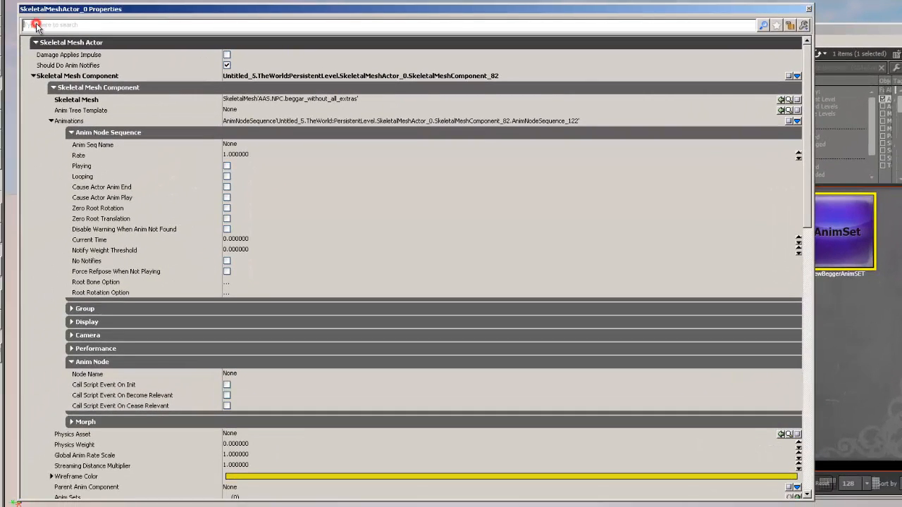
text(anim)
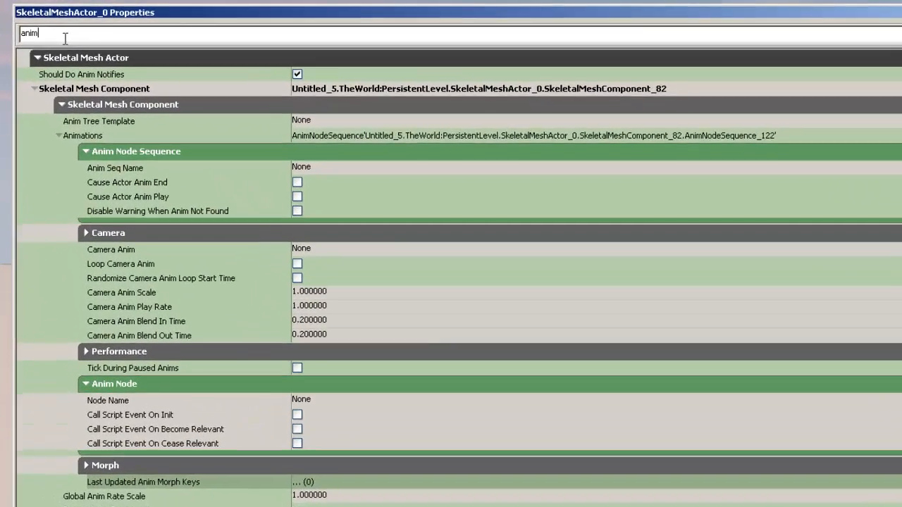
text(set)
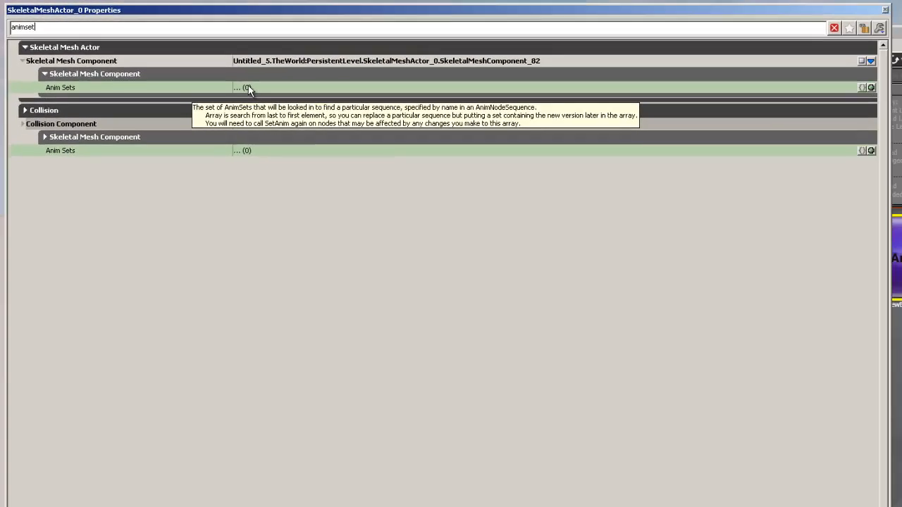
click(870, 87)
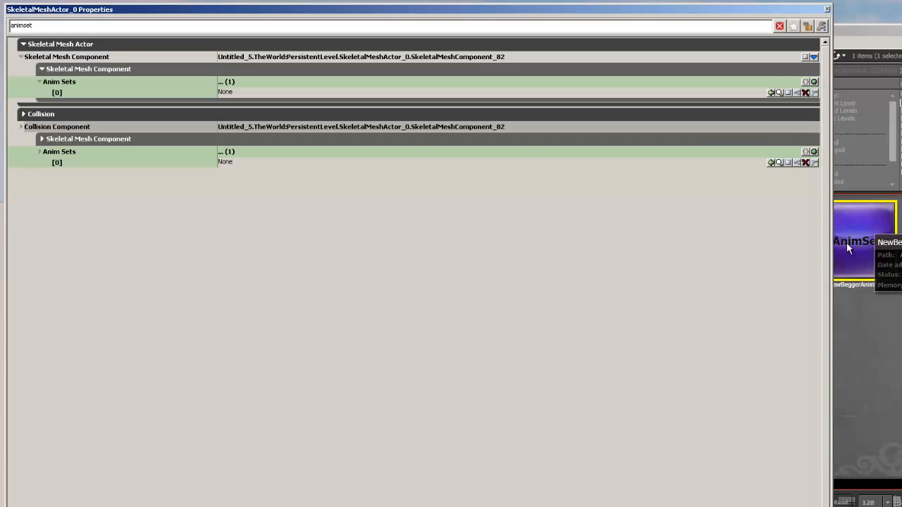
click(770, 93)
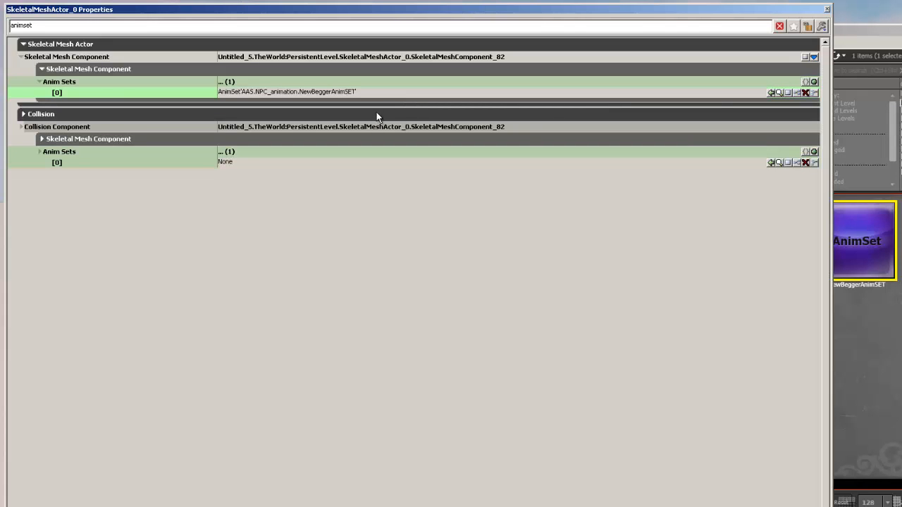
click(826, 10)
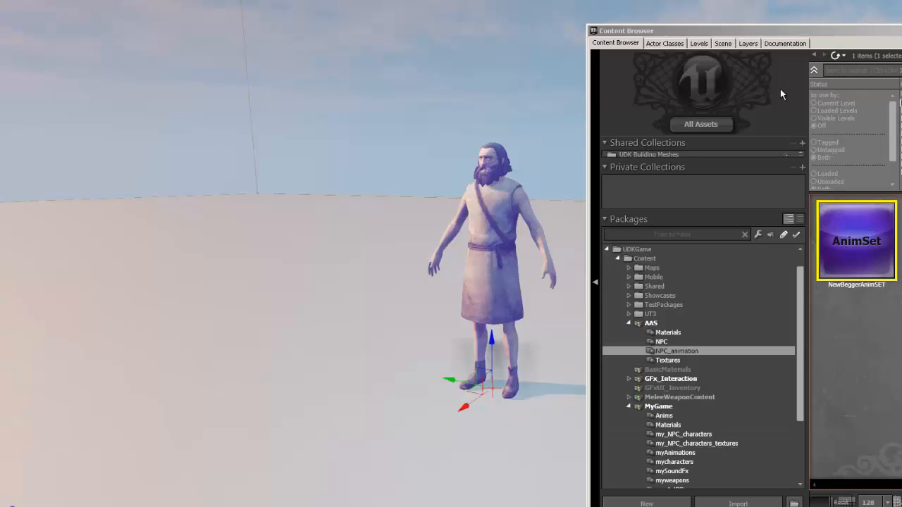
Open NewBeggerAnimSET in the AnimSet Editor, list its animation sequences, and examine the beggar up close from the front
double_click(839, 243)
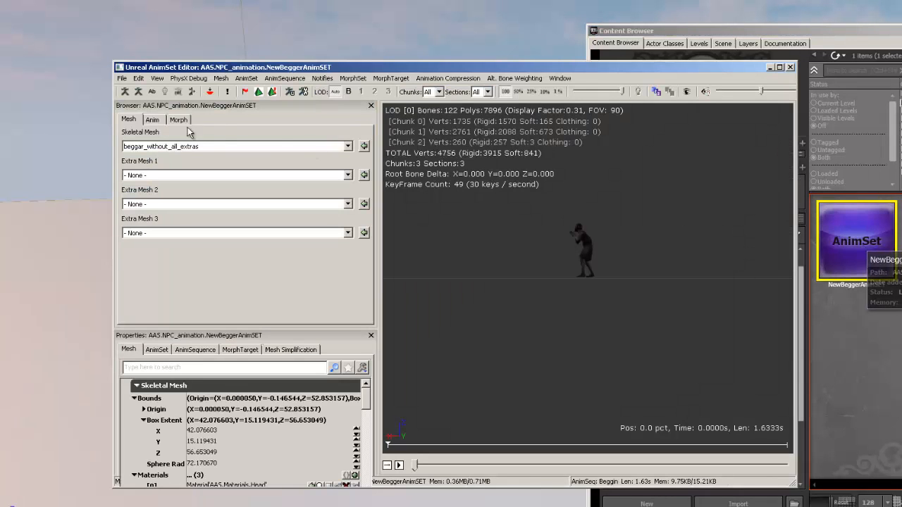
click(153, 120)
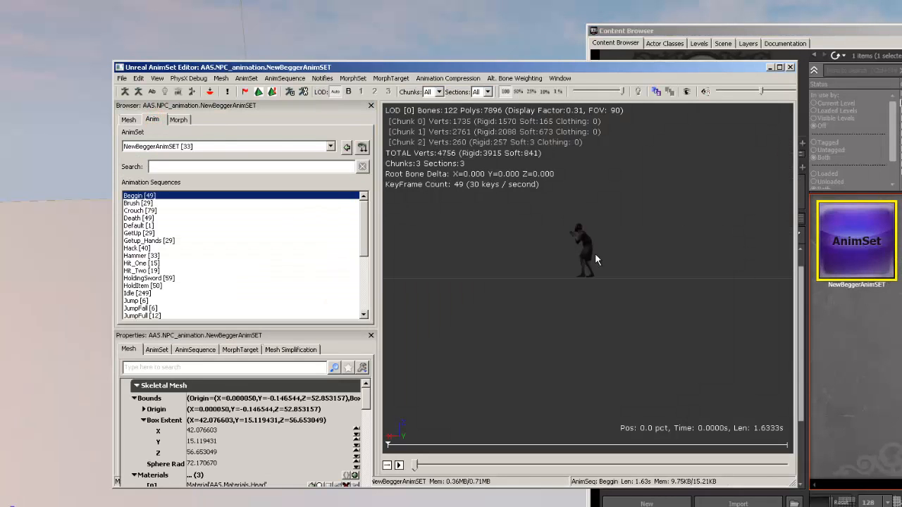
drag(595, 253, 574, 166)
mouse_move(553, 253)
middle_down()
mouse_move(549, 315)
mouse_move(552, 269)
middle_up()
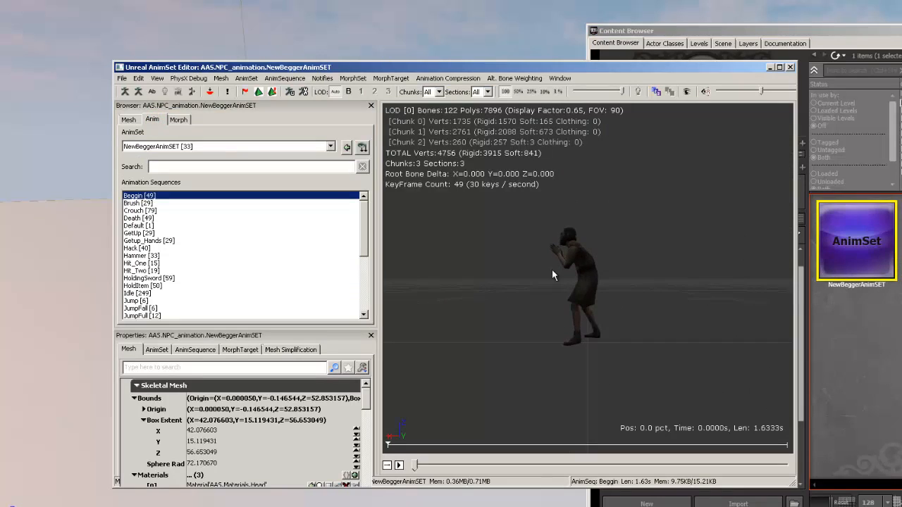
drag(552, 269, 546, 228)
mouse_move(545, 272)
right_down()
mouse_move(645, 312)
mouse_move(787, 314)
right_up()
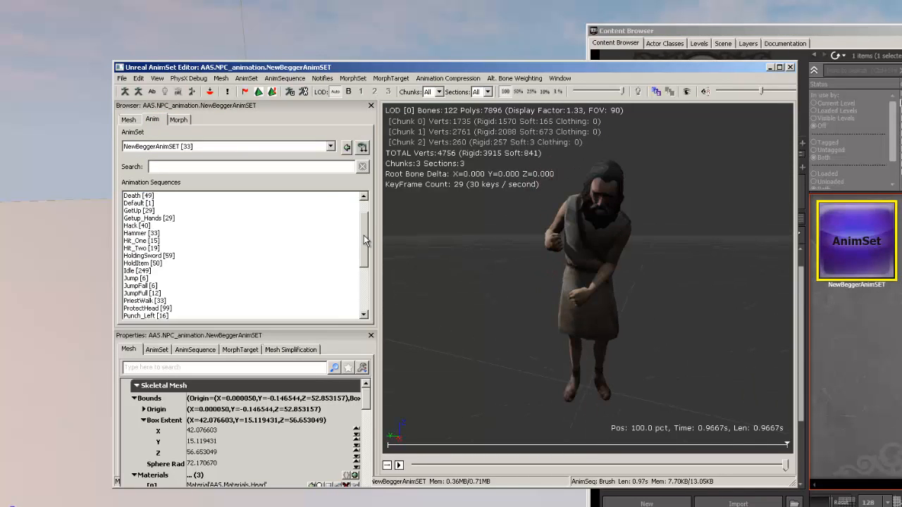
Preview the Idle animation sequence on the beggar, stop the playback, and close the AnimSet Editor
scroll(363, 238, down, 1)
click(148, 263)
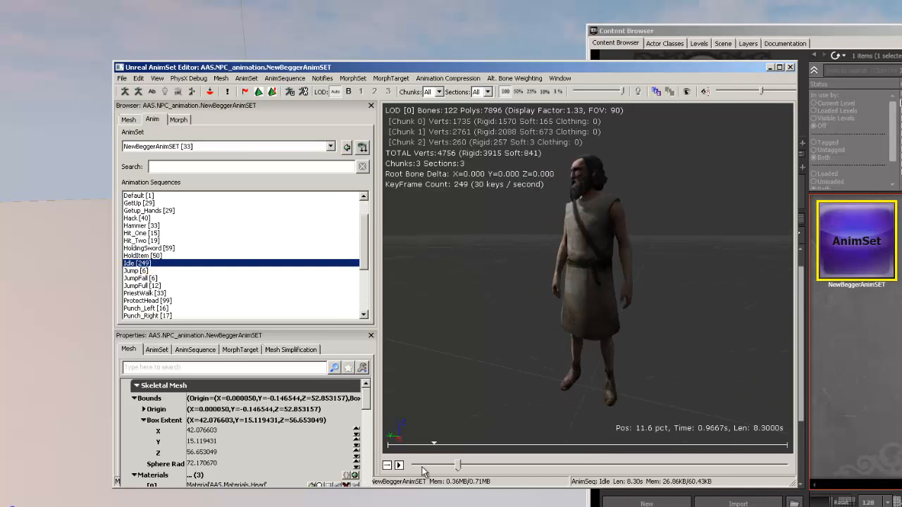
click(399, 465)
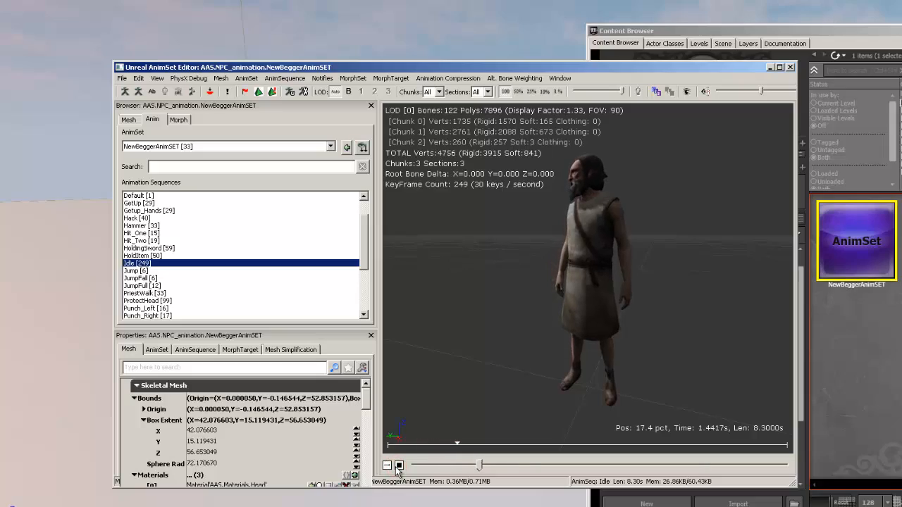
click(398, 465)
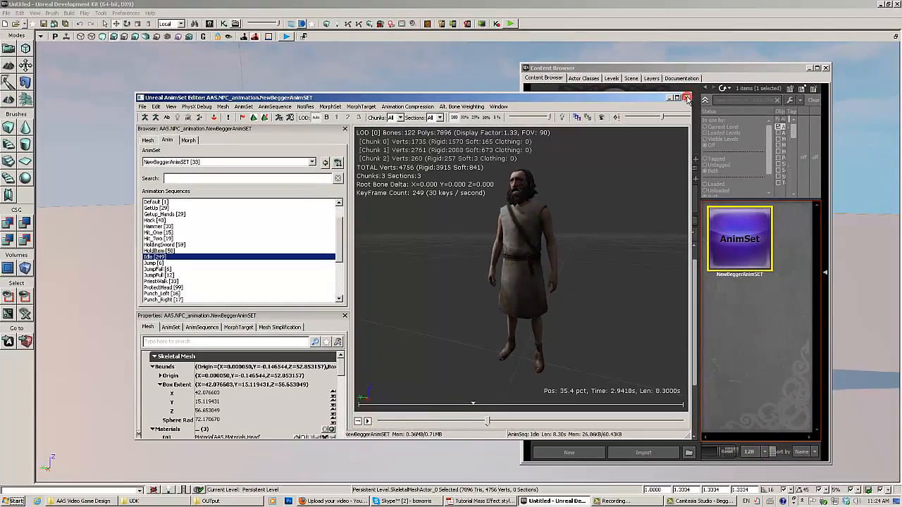
click(687, 98)
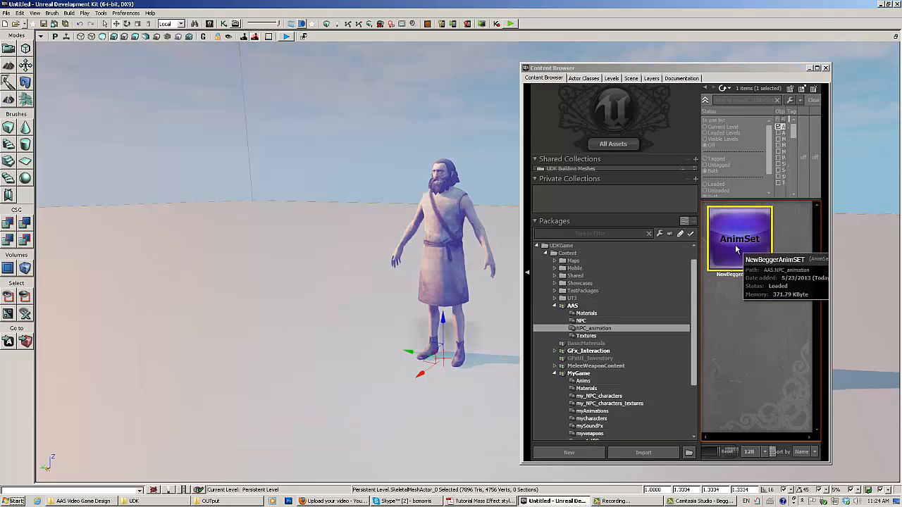
Open the beggar's SkeletalMeshActor properties and filter them by "animat" to list the Anim Node Sequence settings
right_click(441, 259)
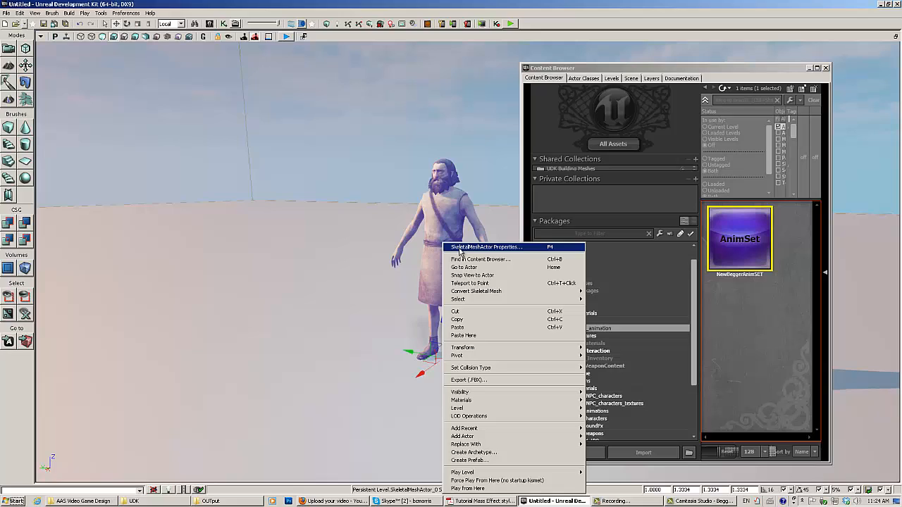
click(459, 251)
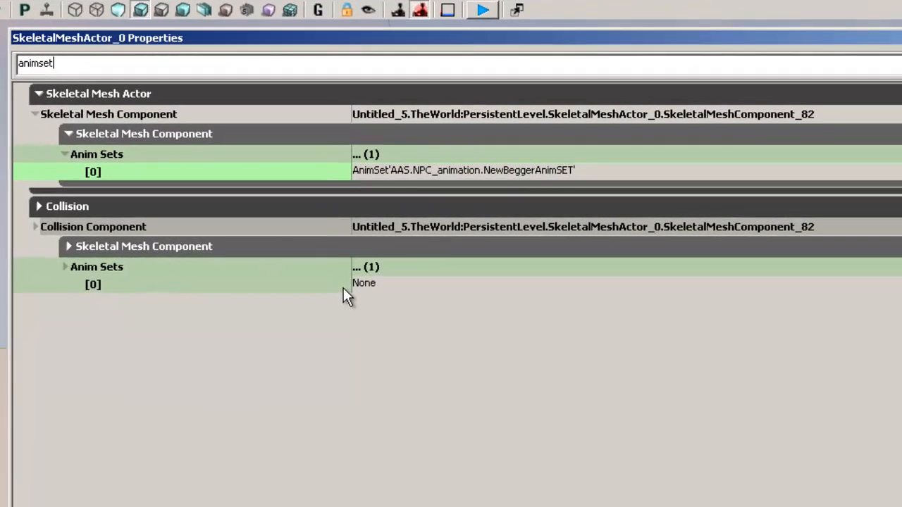
click(63, 61)
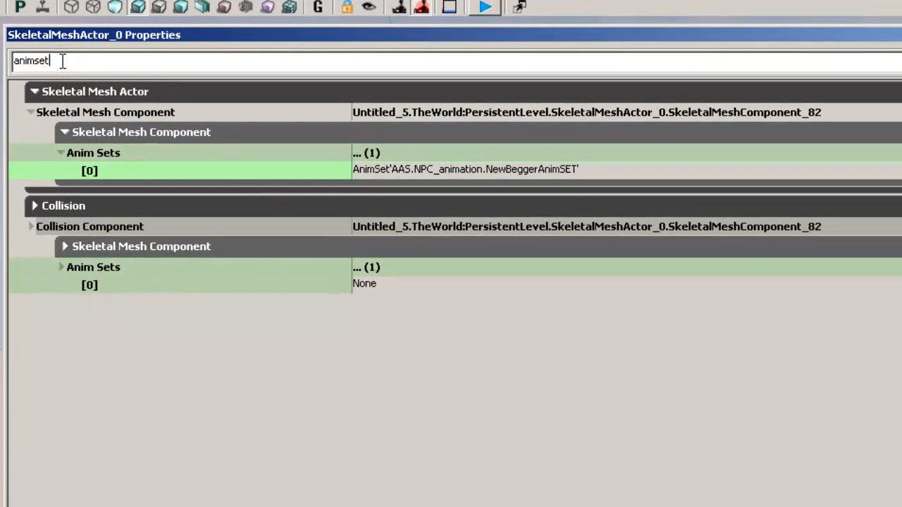
key(BackSpace)
key(BackSpace)
key(BackSpace)
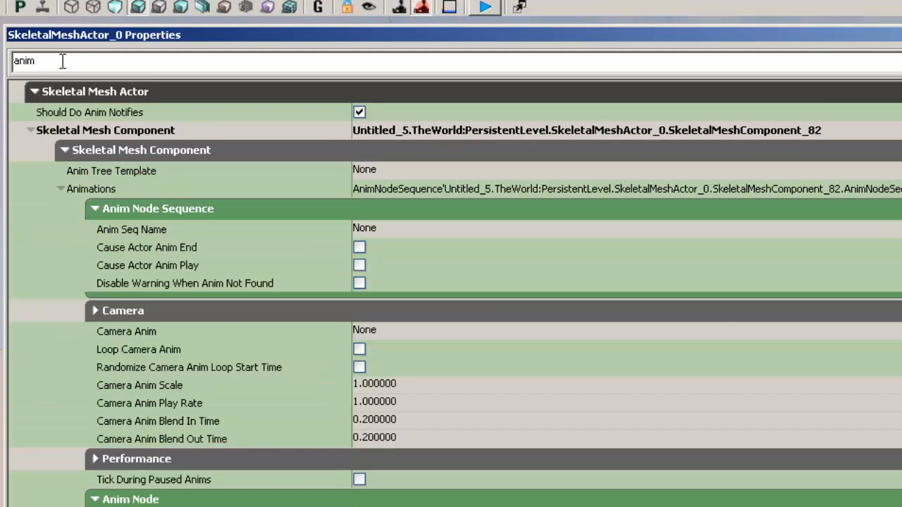
text(at)
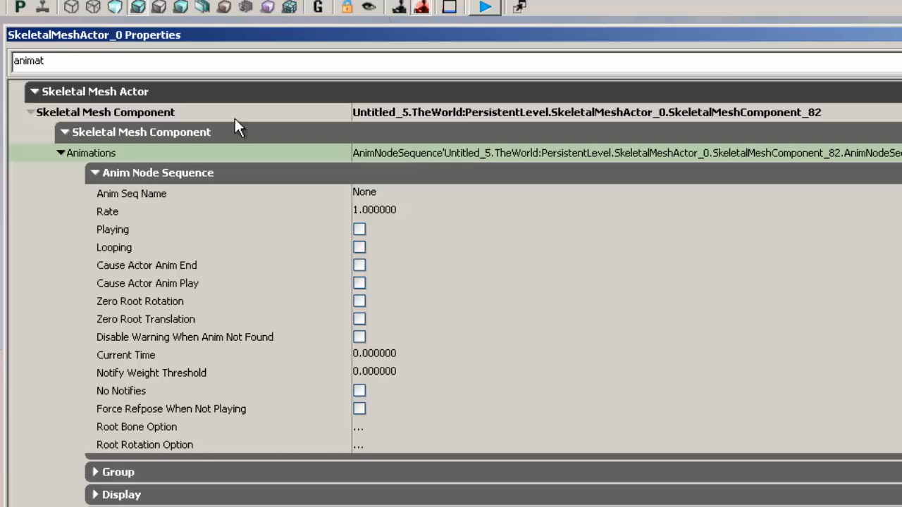
mouse_move(128, 198)
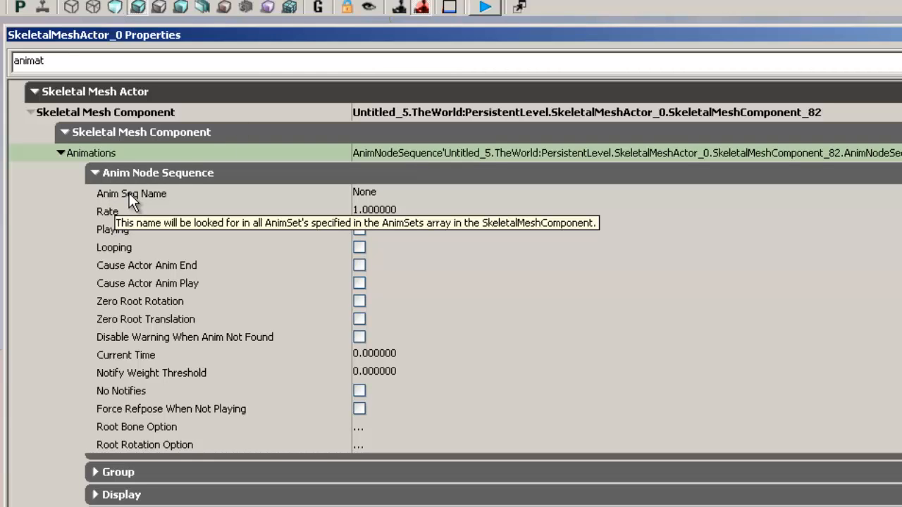
Check the exact name of the Idle sequence in NewBeggerAnimSET through its rename dialog without renaming it, and return to the beggar's properties
click(389, 192)
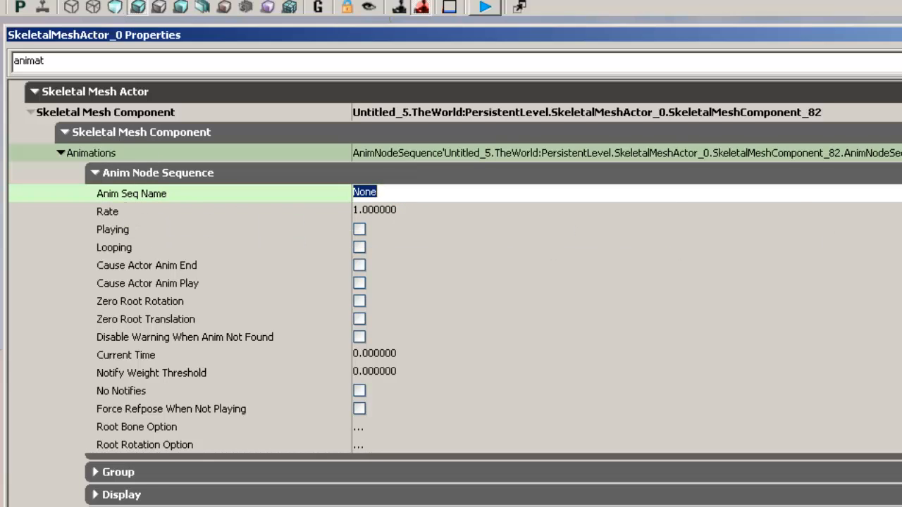
drag(352, 219, 376, 218)
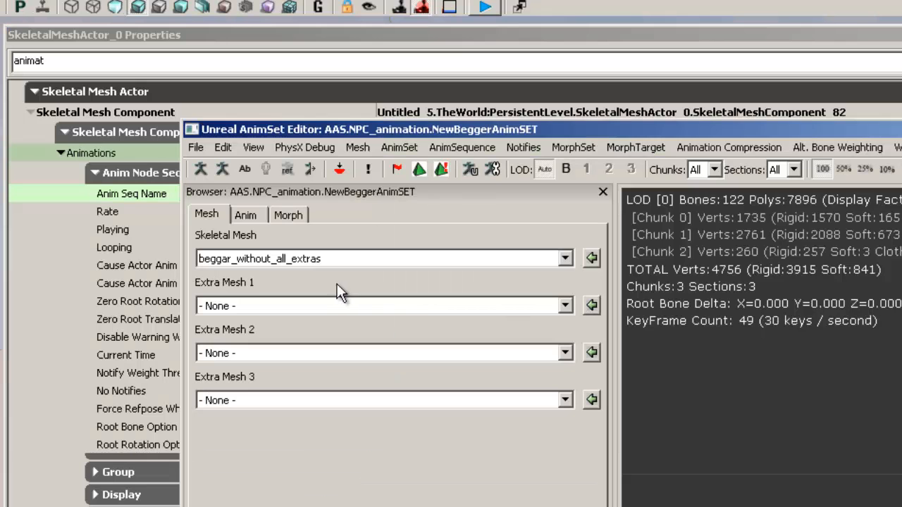
click(262, 215)
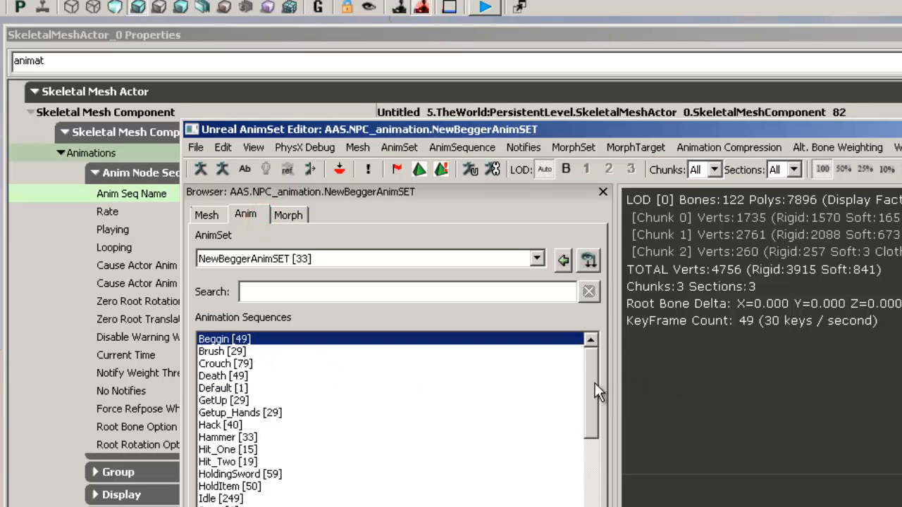
drag(594, 383, 602, 431)
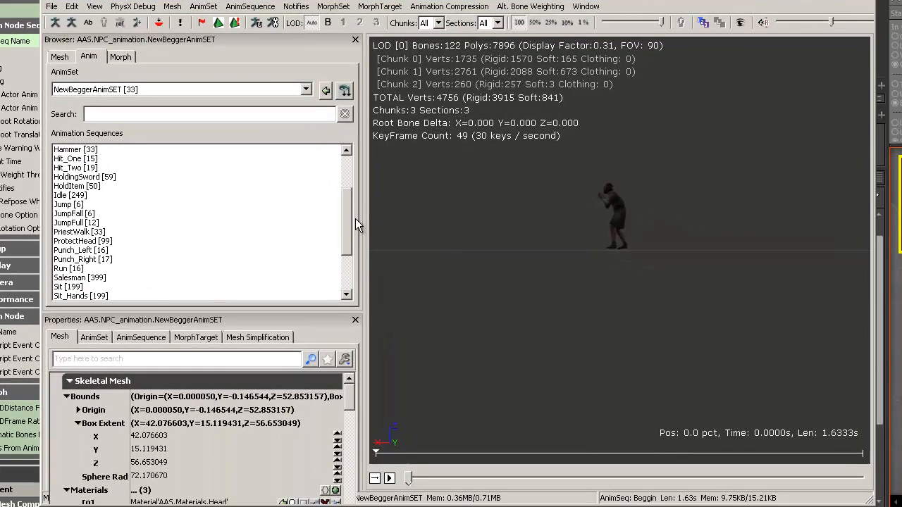
mouse_move(355, 219)
mouse_down()
mouse_move(358, 260)
mouse_move(349, 213)
mouse_up()
click(74, 197)
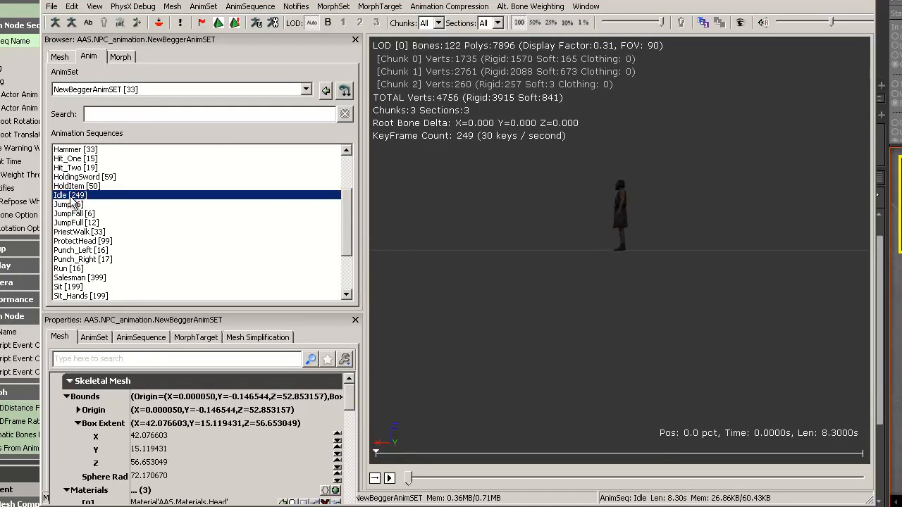
right_click(73, 202)
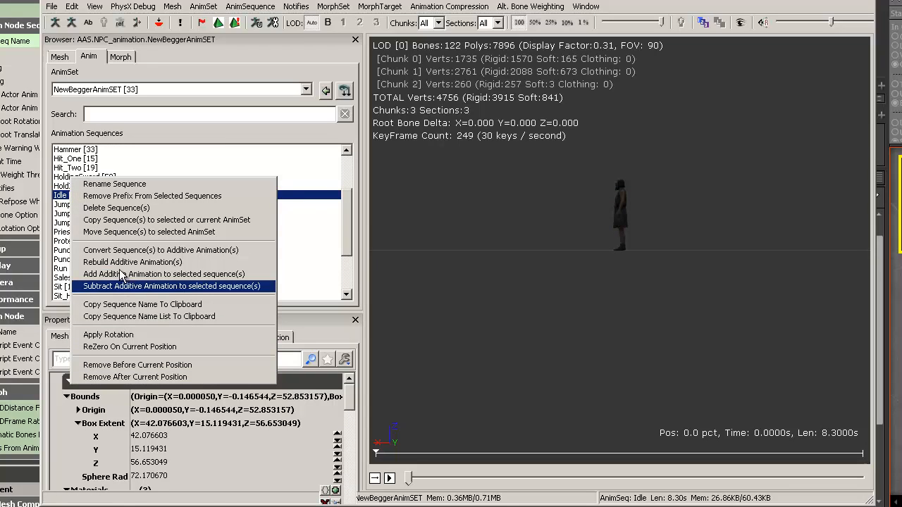
click(115, 184)
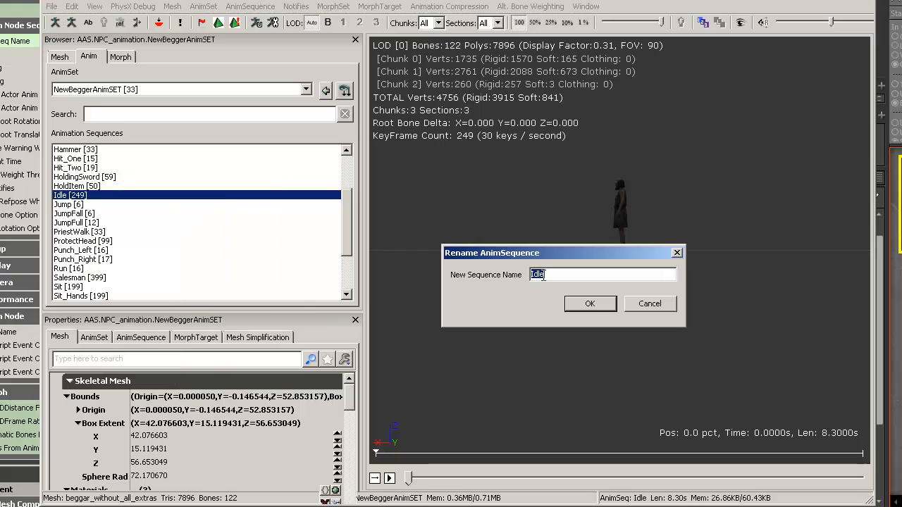
click(598, 306)
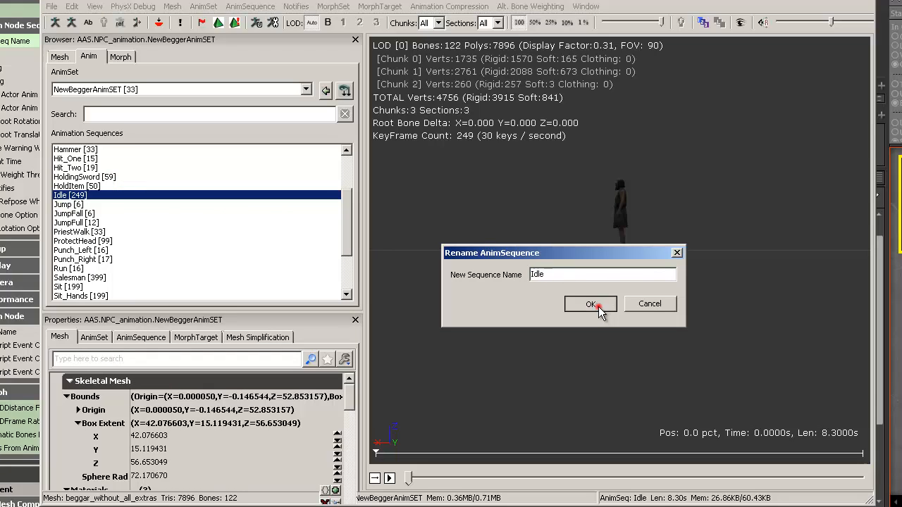
click(648, 304)
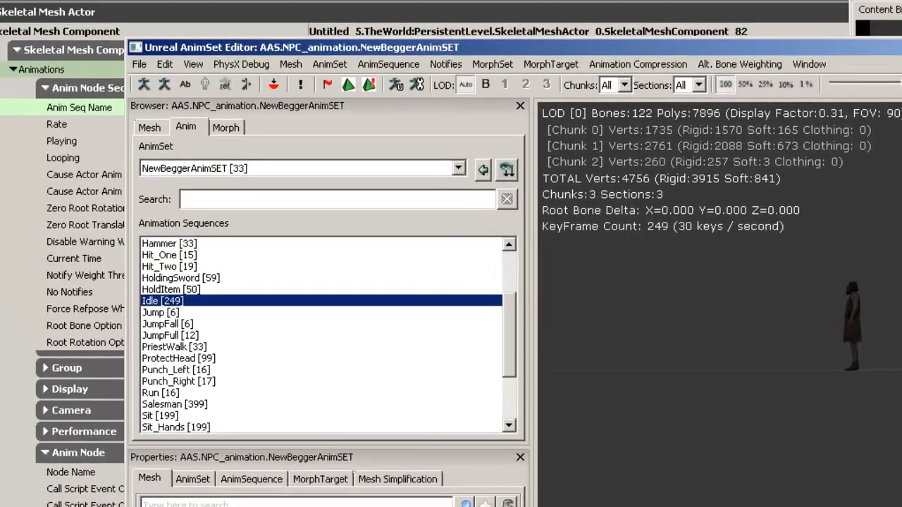
click(868, 1)
Set the beggar's Anim Seq Name to Idle
click(508, 205)
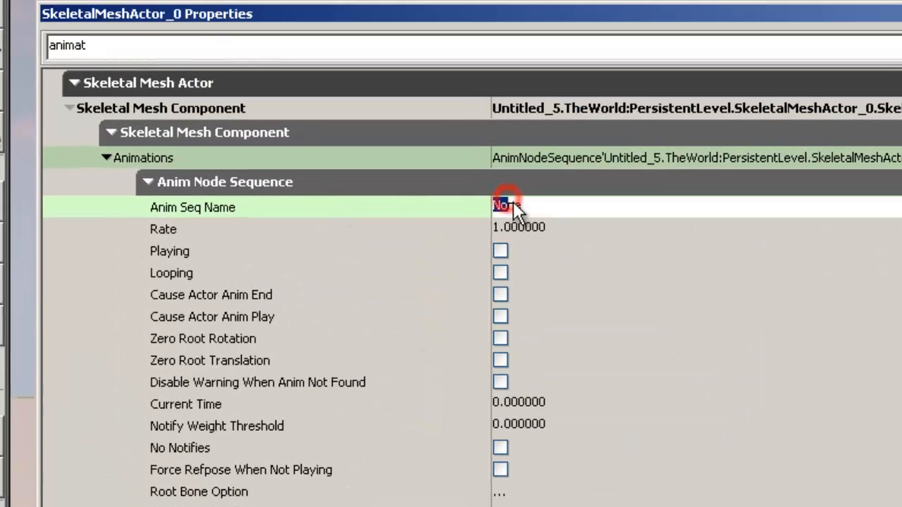
double_click(565, 204)
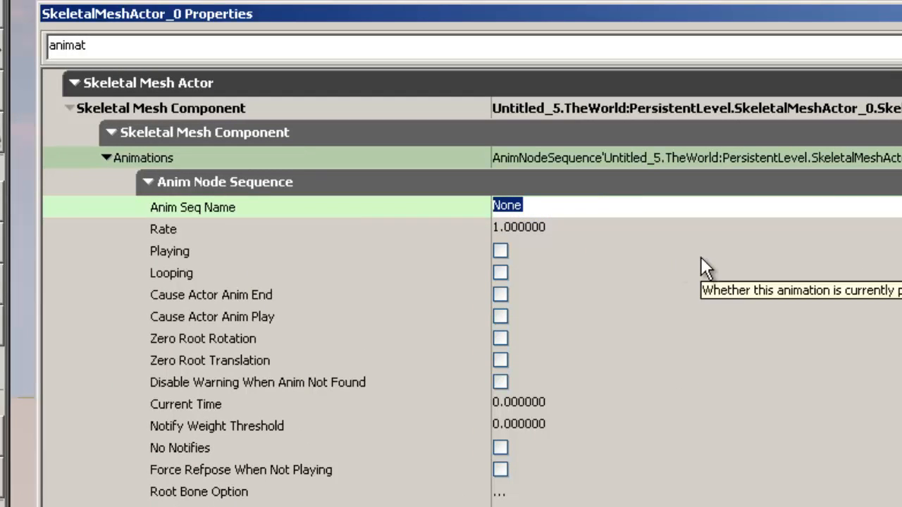
text(Idle)
key(Return)
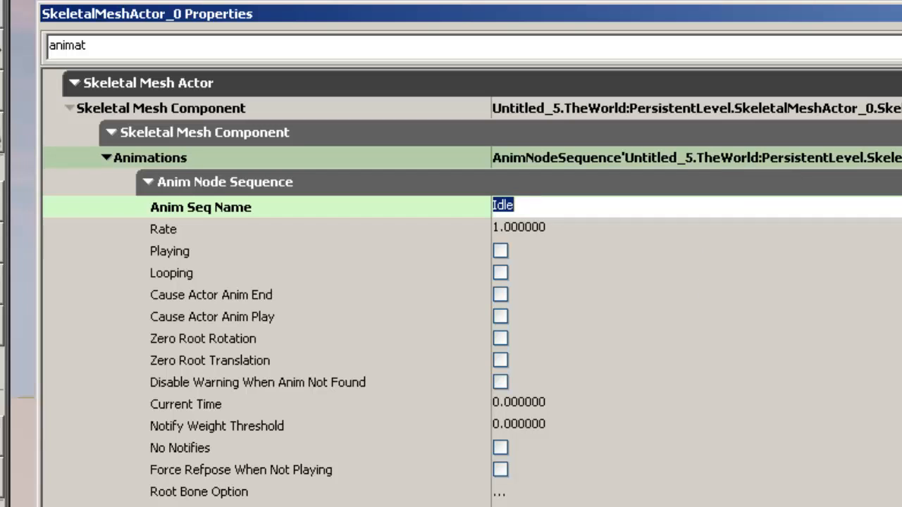
Enable Playing and Looping for the beggar's animation sequence and close the properties
click(172, 251)
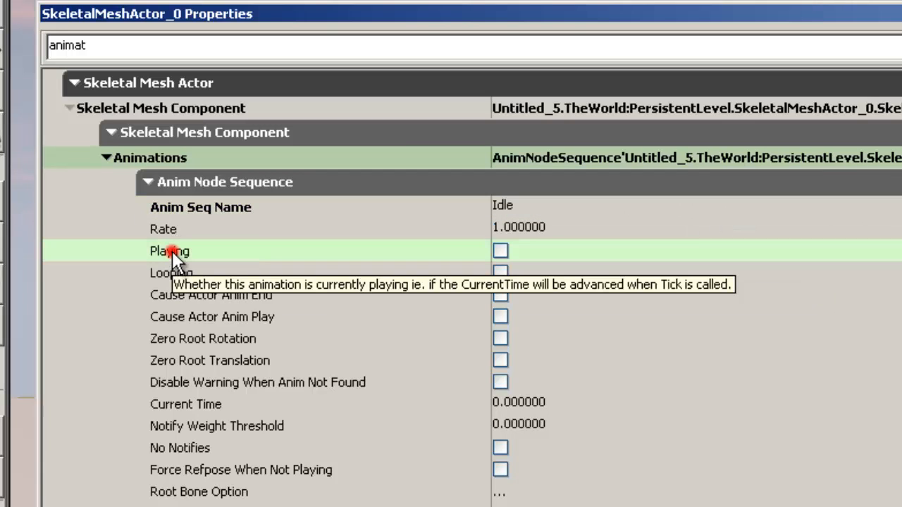
click(500, 251)
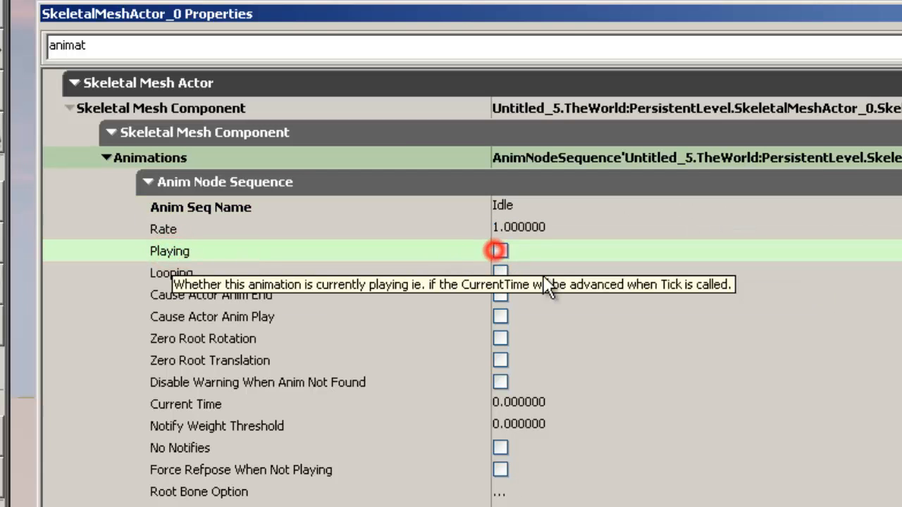
click(501, 272)
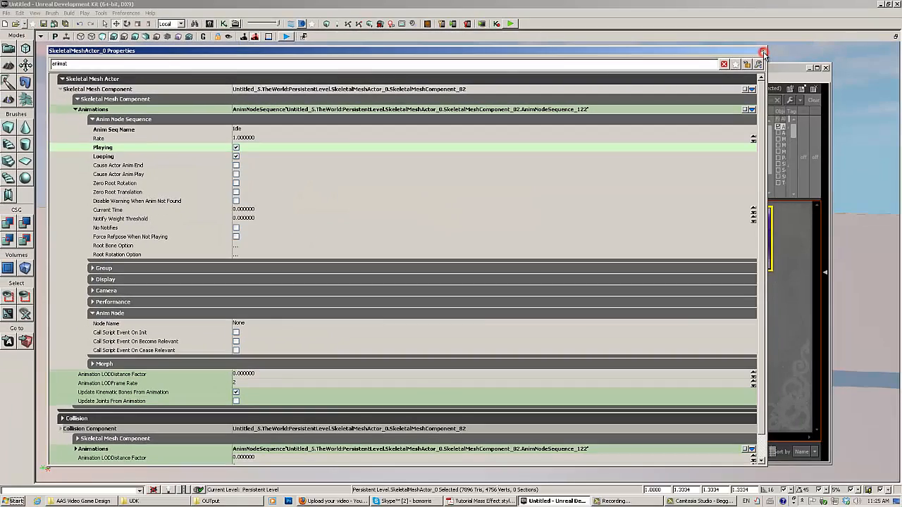
click(763, 52)
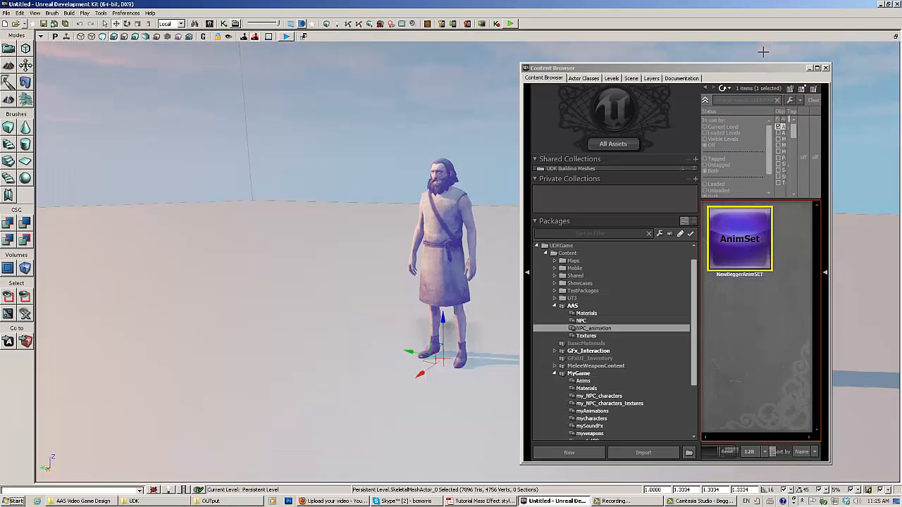
Close the Content Browser, play the level in a preview window, and walk the player character forward
click(826, 68)
click(511, 23)
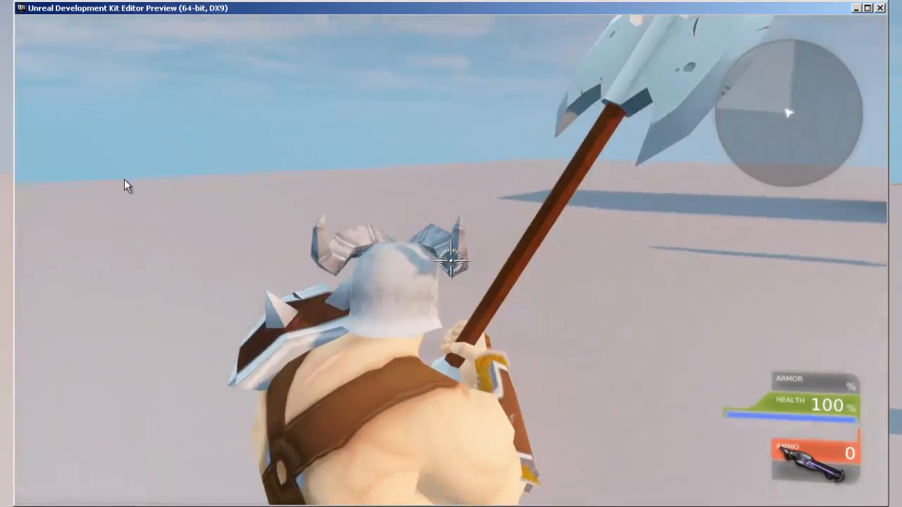
key(w)
key(w)
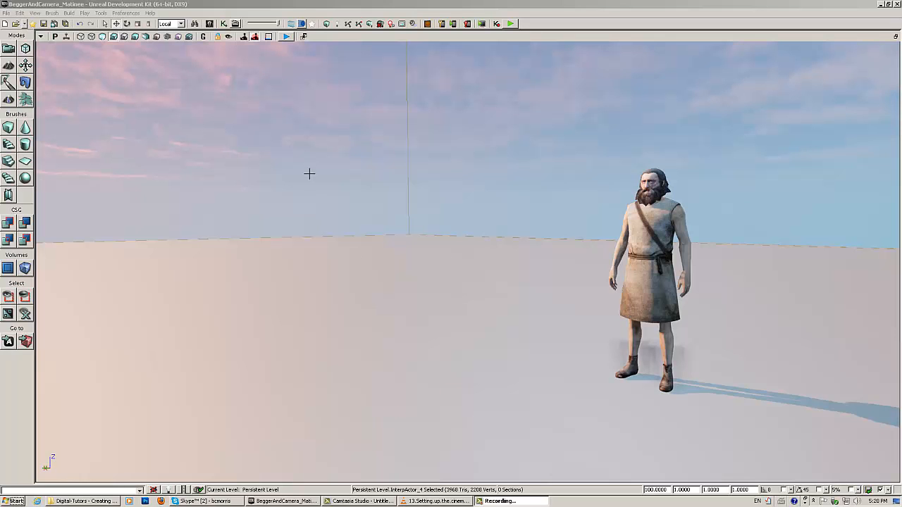
Place a CameraActor from the Common actor classes on the ground beside the beggar and close the class browser
click(209, 23)
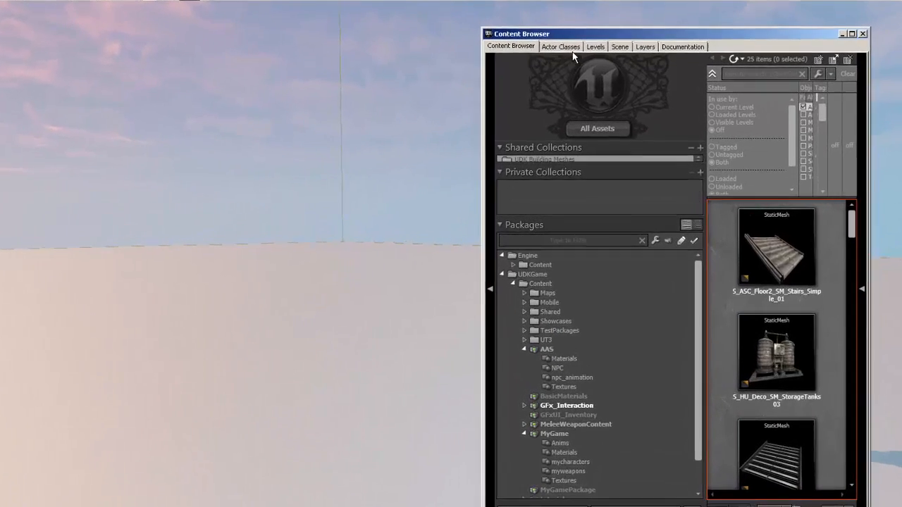
click(539, 23)
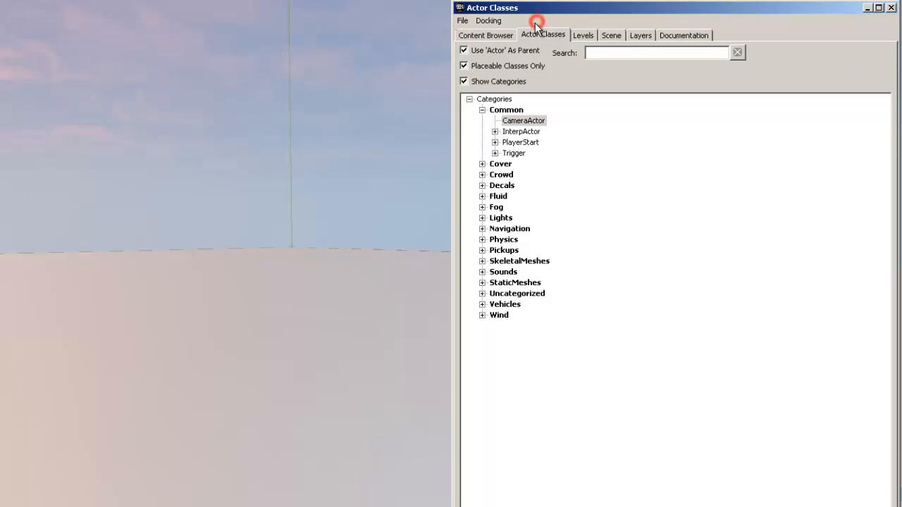
click(512, 120)
drag(513, 126, 187, 439)
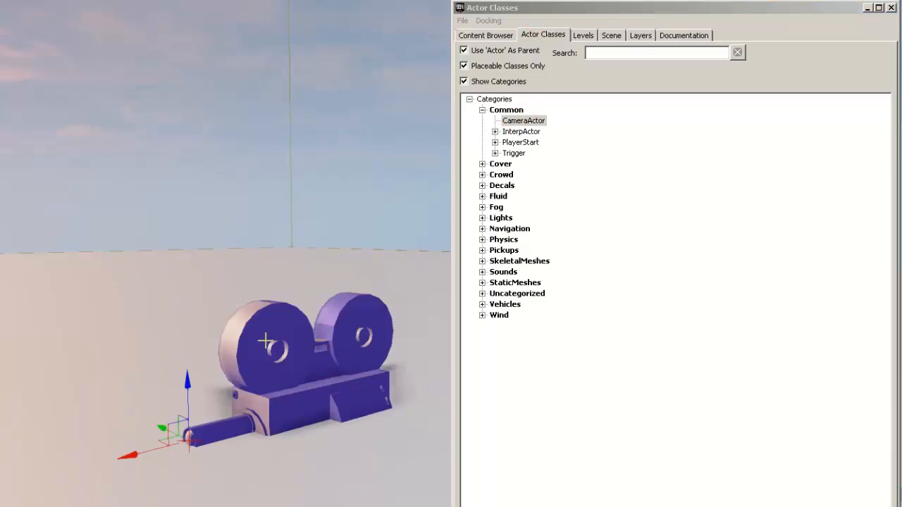
click(893, 7)
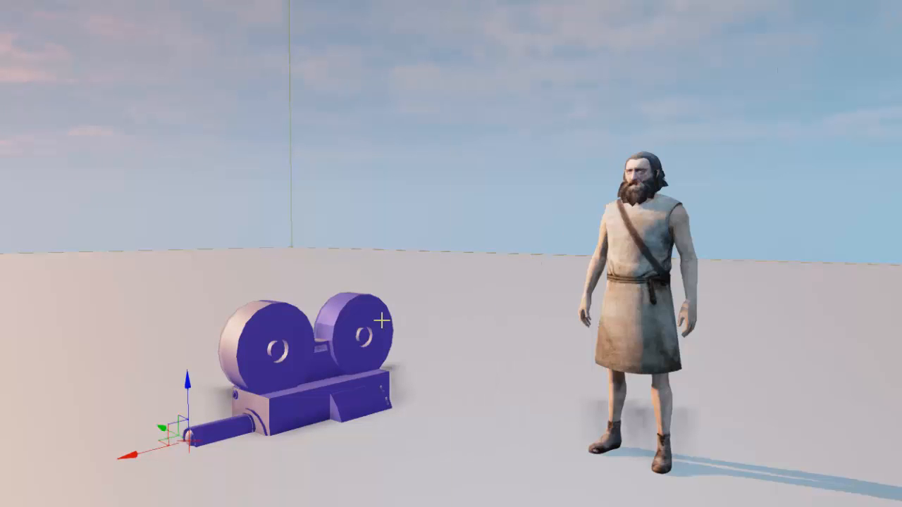
Show all four viewports, line the camera up directly in front of the beggar, and raise it to his head height
right_drag(306, 267, 368, 287)
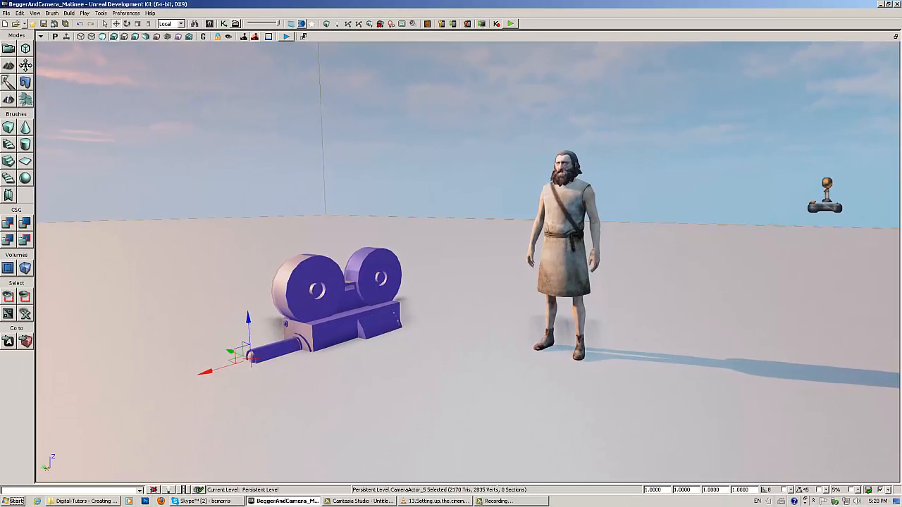
click(897, 38)
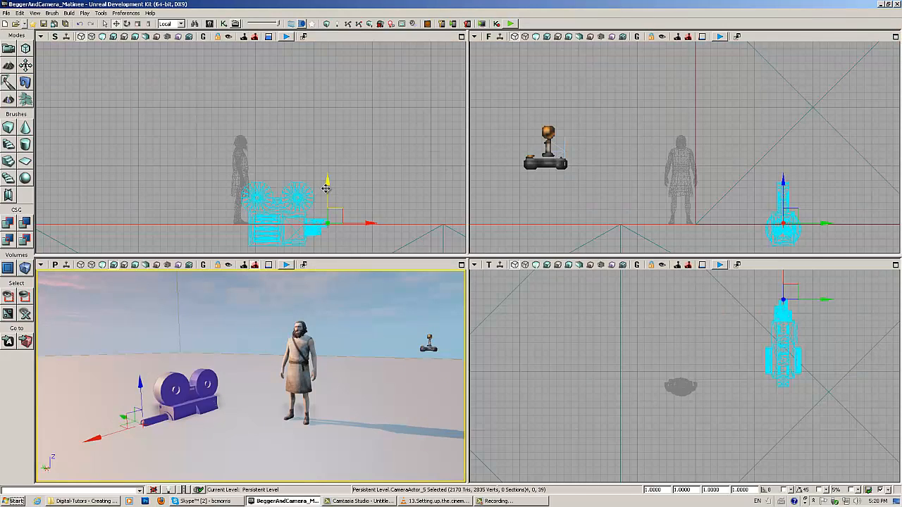
drag(326, 188, 335, 158)
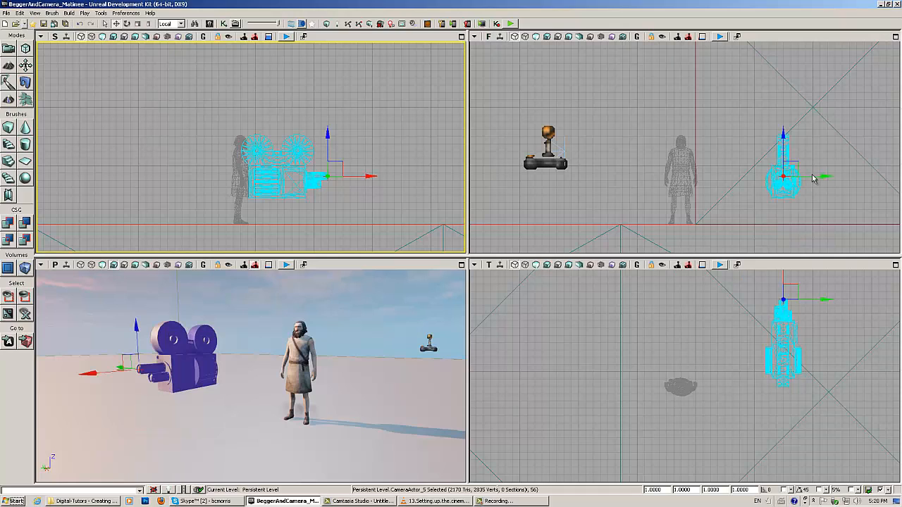
drag(813, 178, 713, 172)
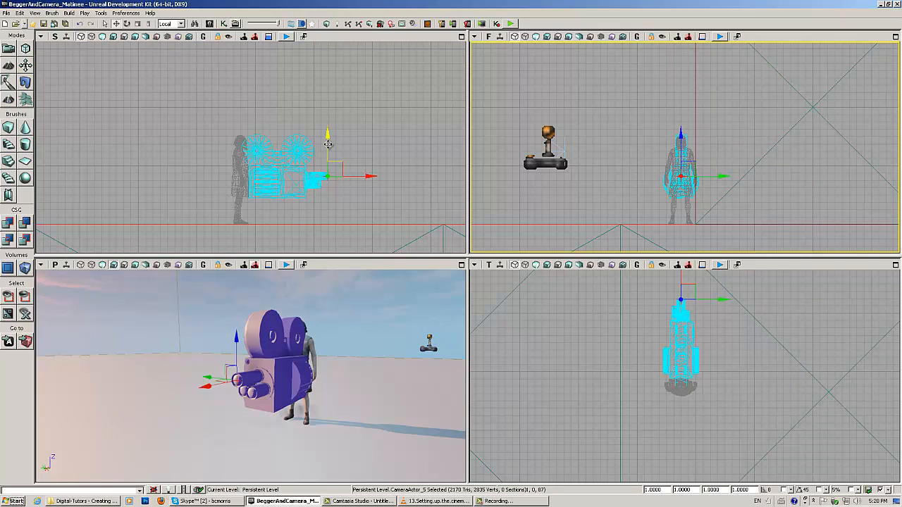
drag(327, 144, 328, 111)
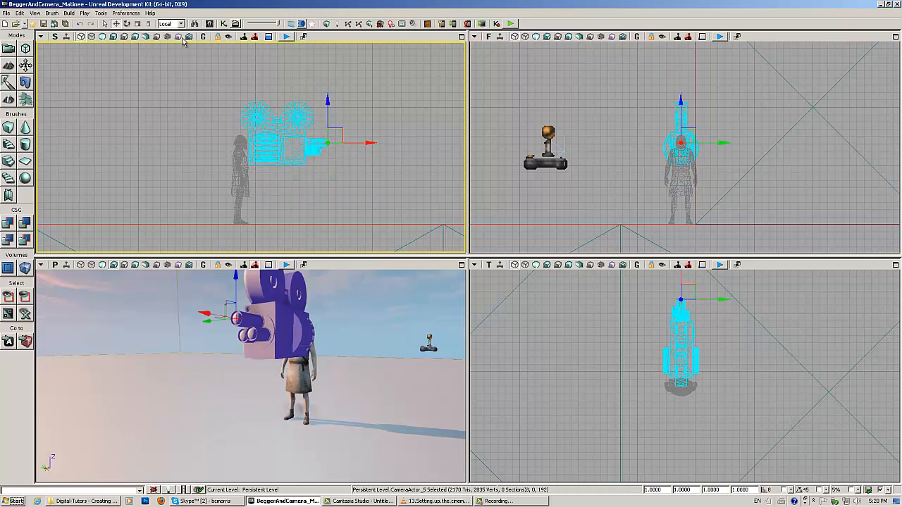
Try to rotate the camera toward the beggar in the top view, and undo the rotation
click(127, 23)
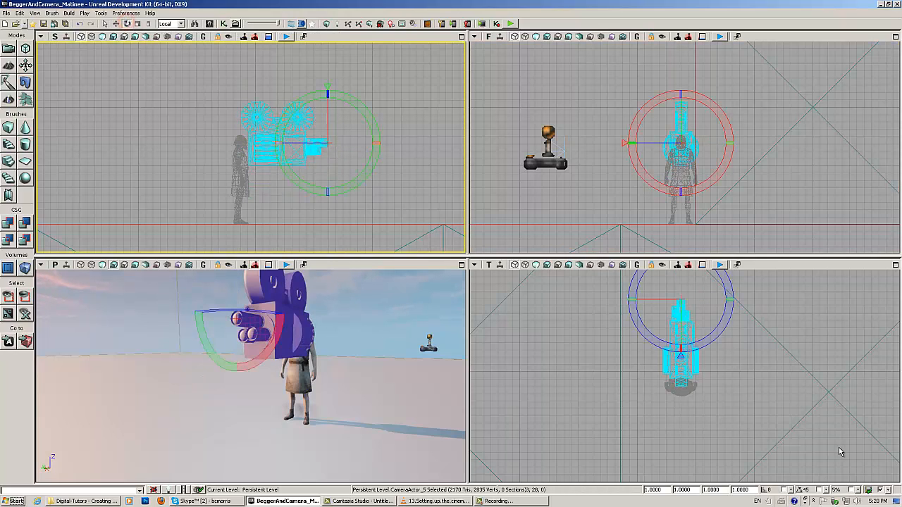
click(783, 490)
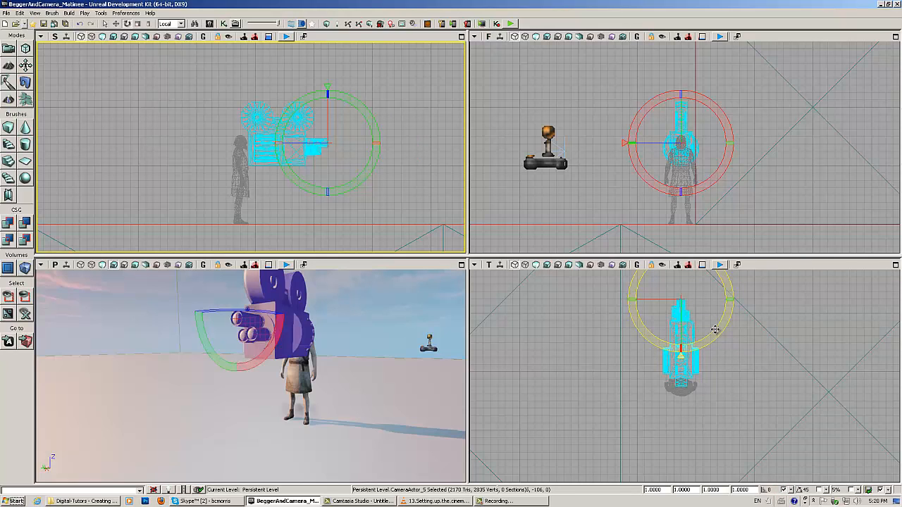
drag(721, 332, 484, 358)
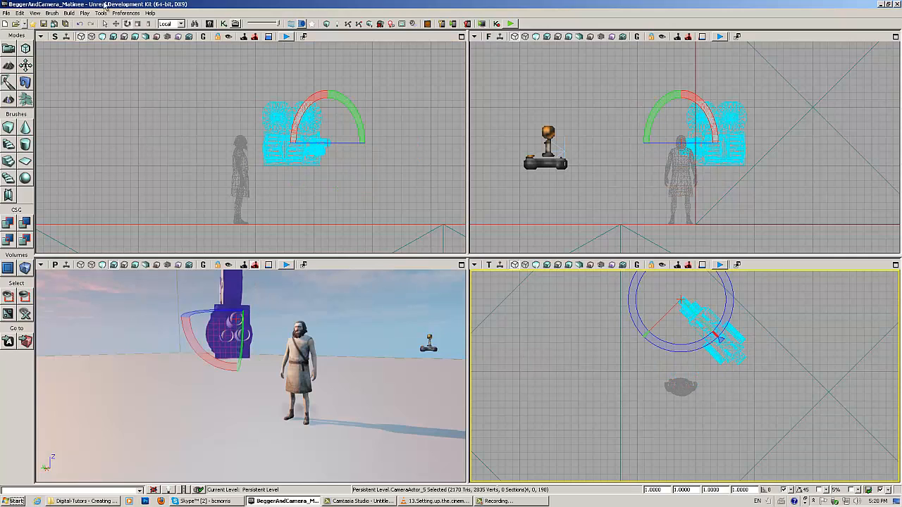
click(33, 13)
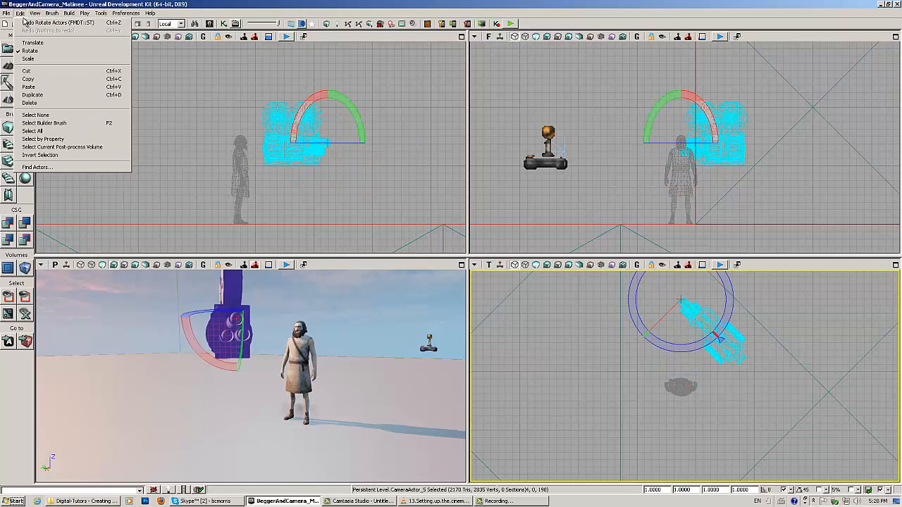
click(36, 22)
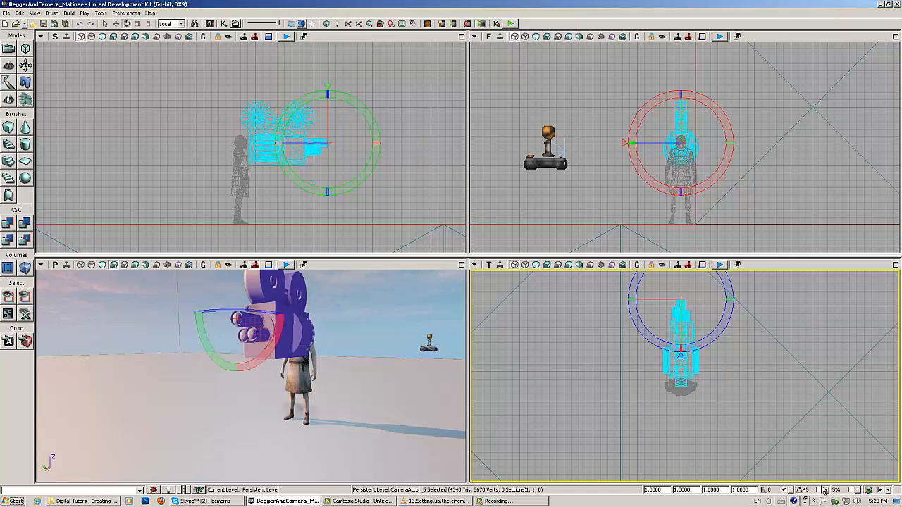
Rotate the camera 180 degrees horizontally with rotation snapping enabled so its lens faces the beggar, and turn snapping off
click(852, 489)
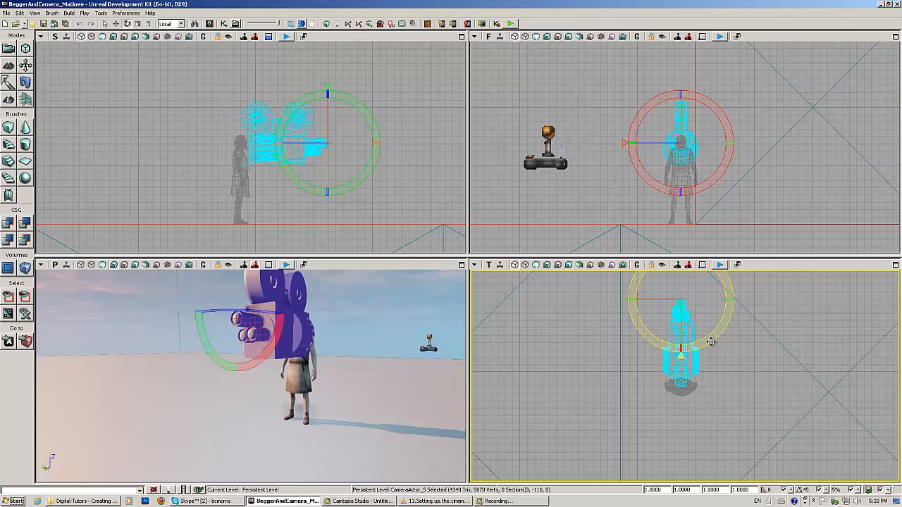
drag(709, 338, 470, 344)
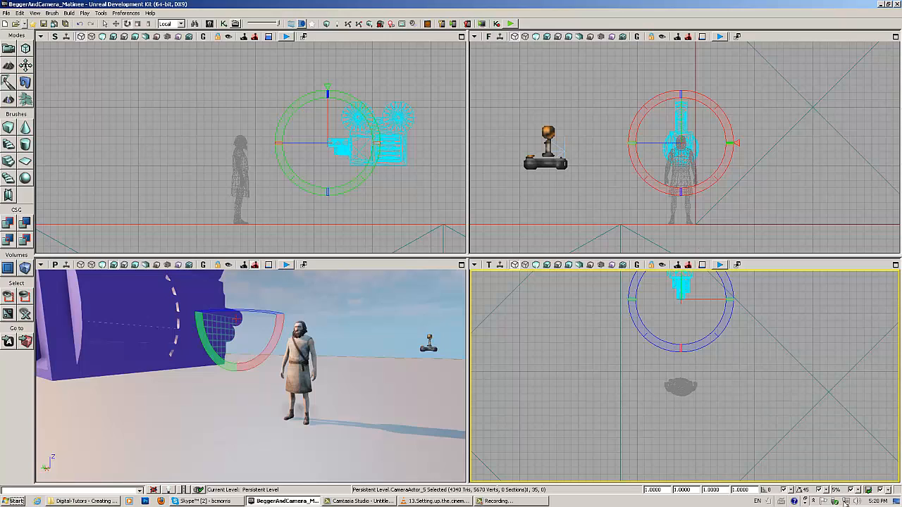
click(821, 490)
click(851, 490)
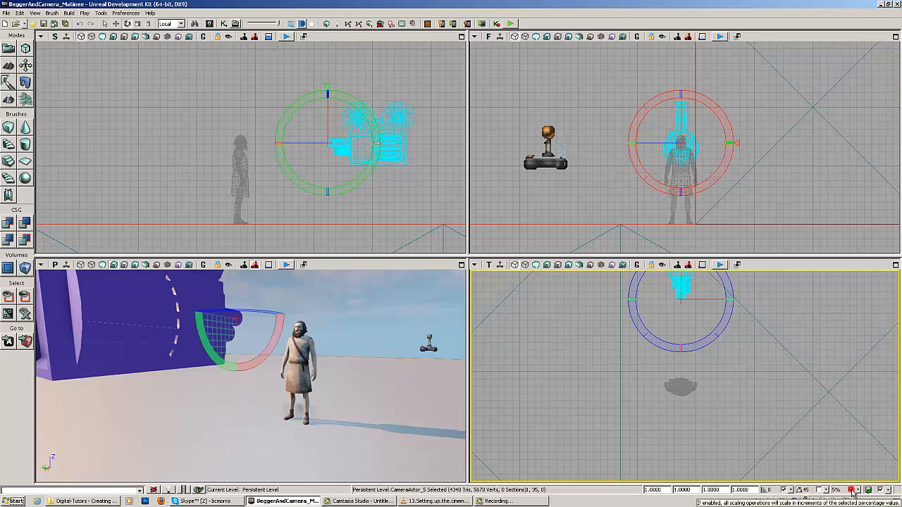
click(784, 491)
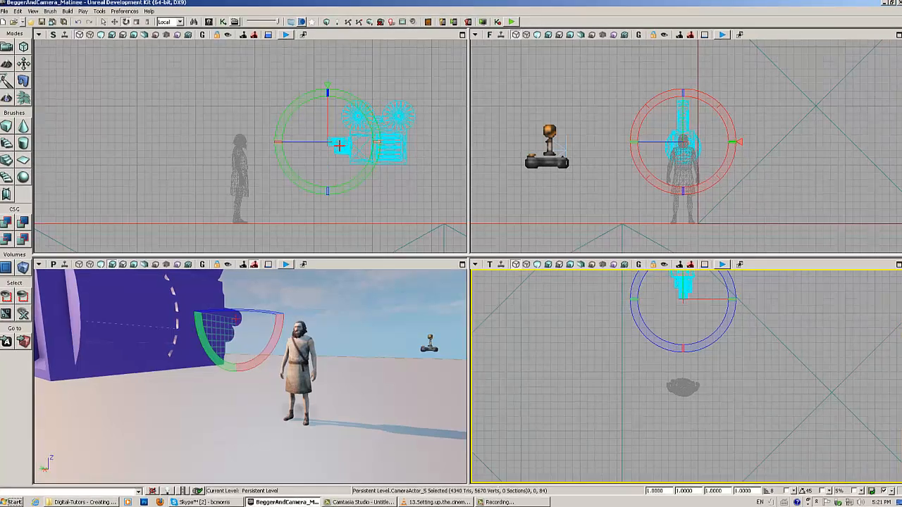
Snap the perspective view to the camera and reframe the beggar with the camera locked to that view, releasing the lock
right_click(340, 146)
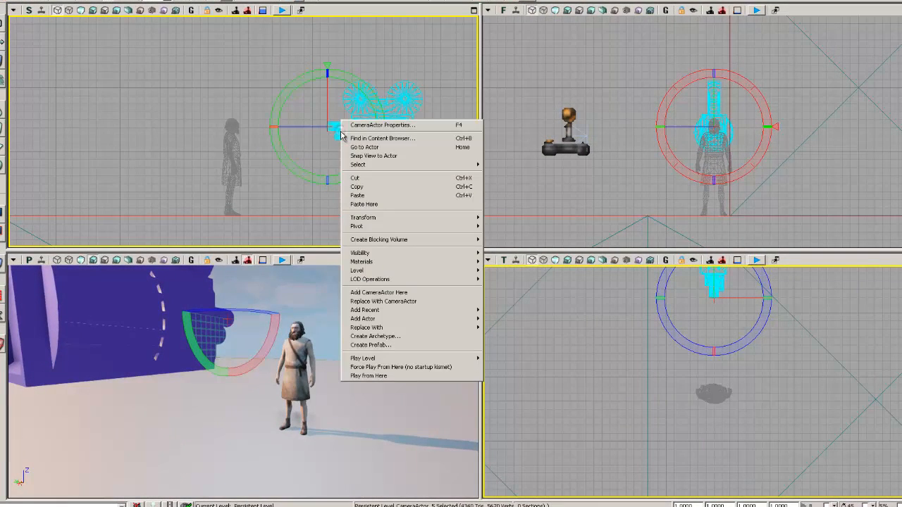
click(375, 156)
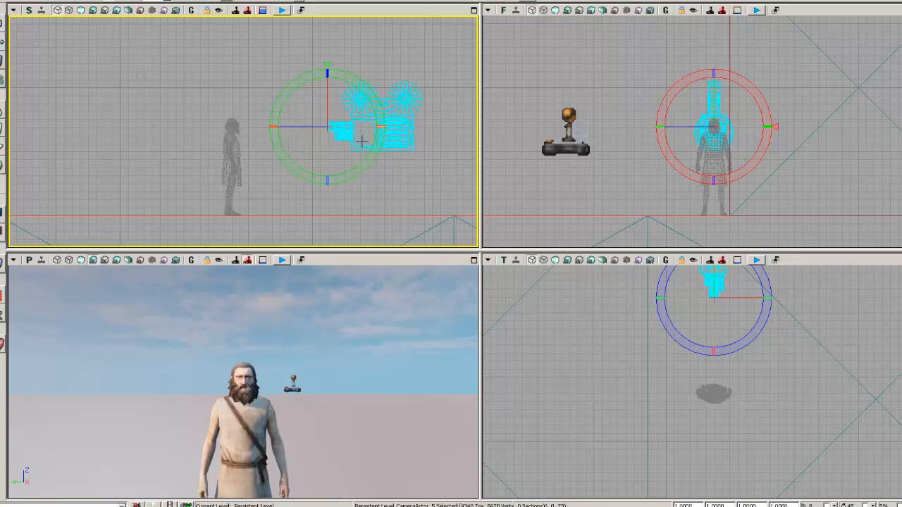
click(219, 260)
click(246, 329)
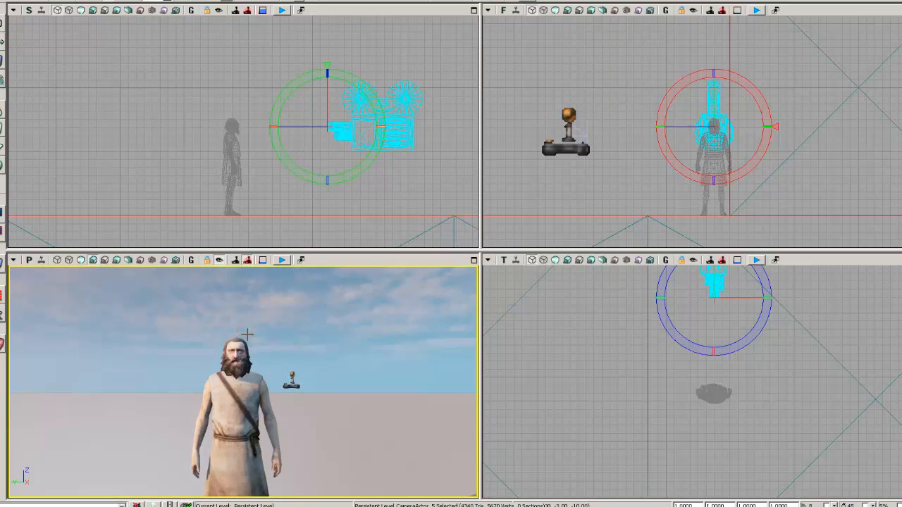
drag(246, 328, 247, 337)
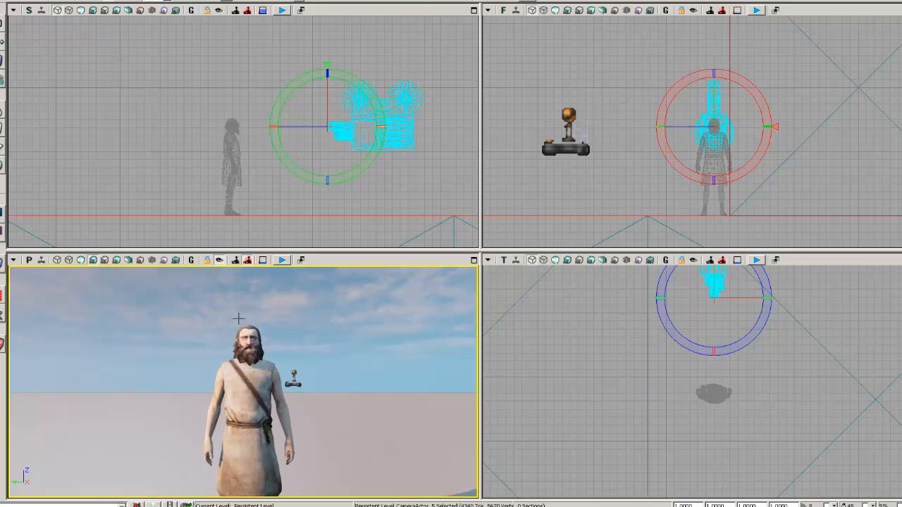
click(218, 260)
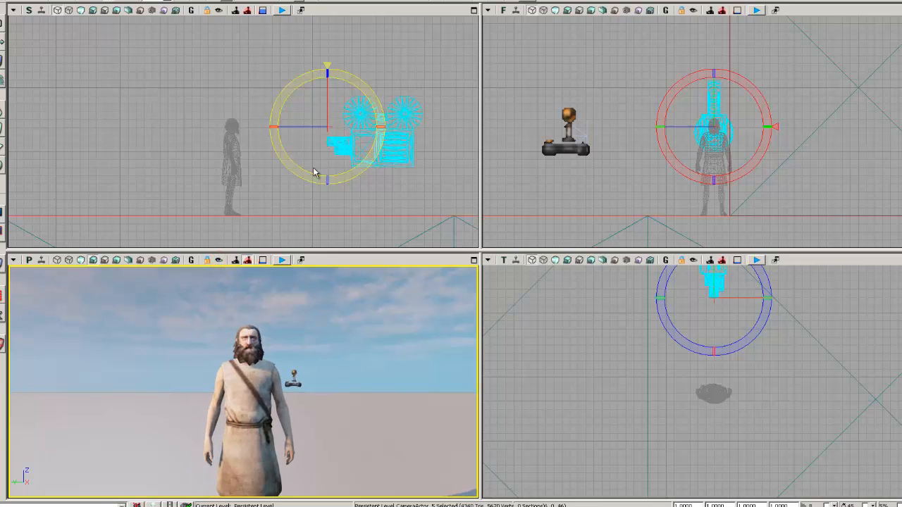
Reselect the camera in translate mode, lock it to the perspective view, and back it away until the beggar is framed from the knees up
click(275, 192)
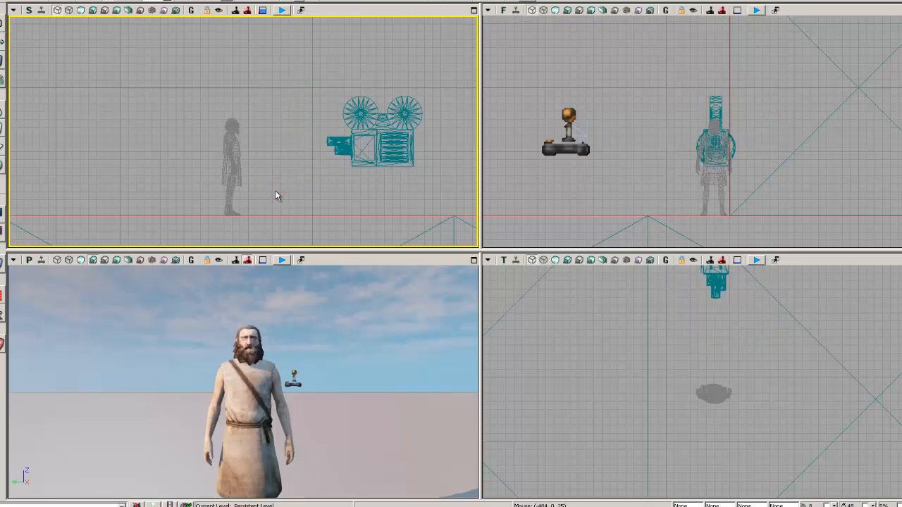
click(356, 154)
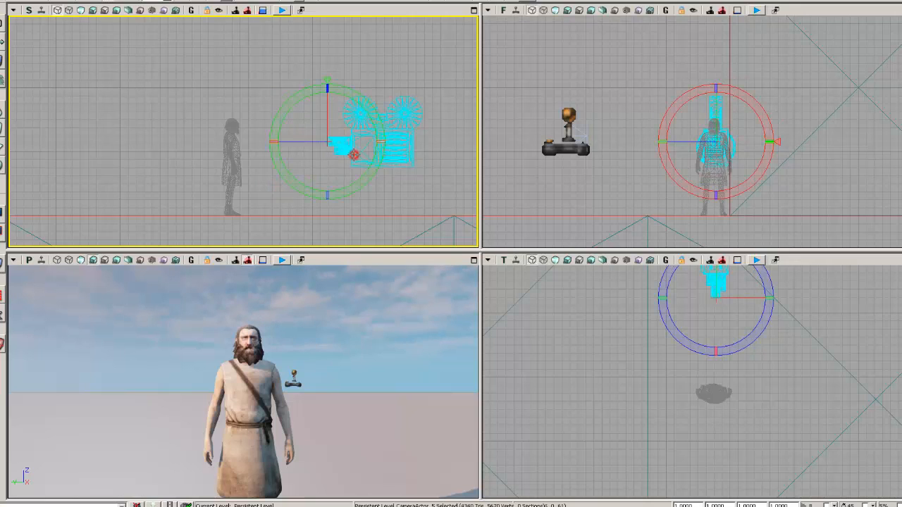
click(99, 3)
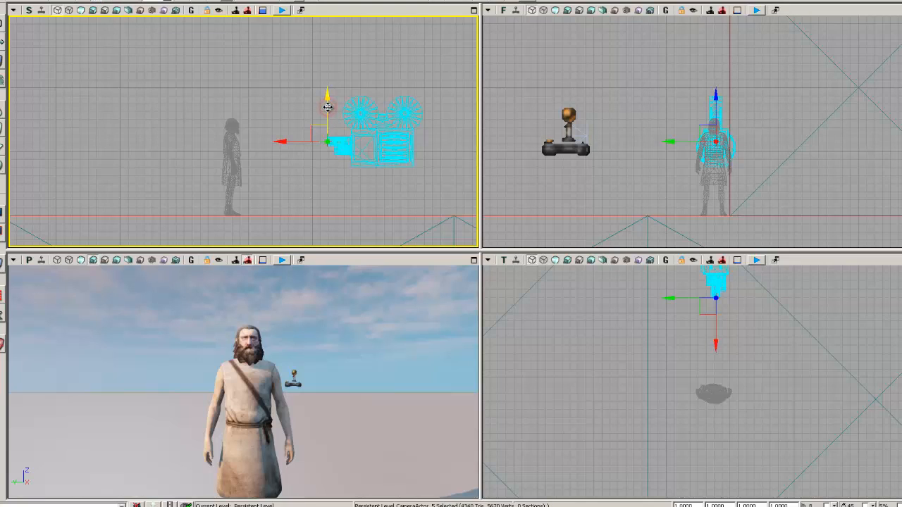
click(219, 260)
middle_drag(243, 330, 246, 335)
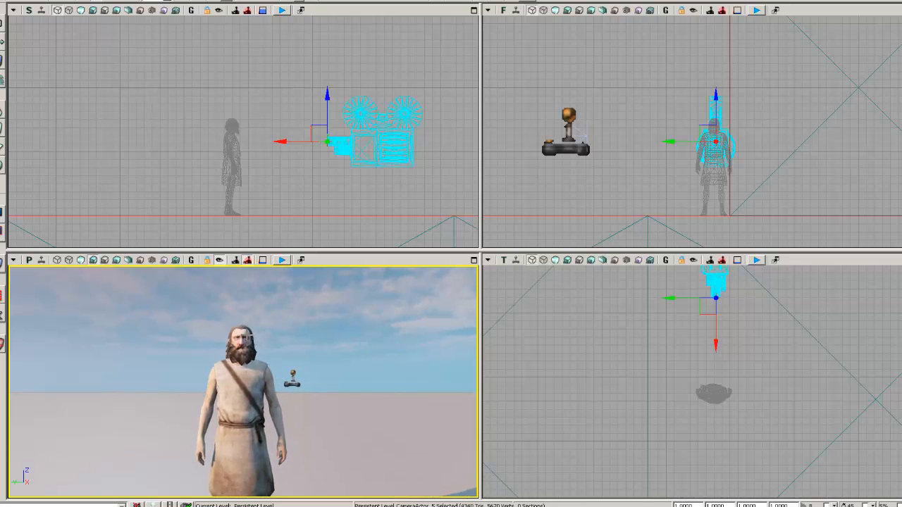
scroll(246, 337, down, 2)
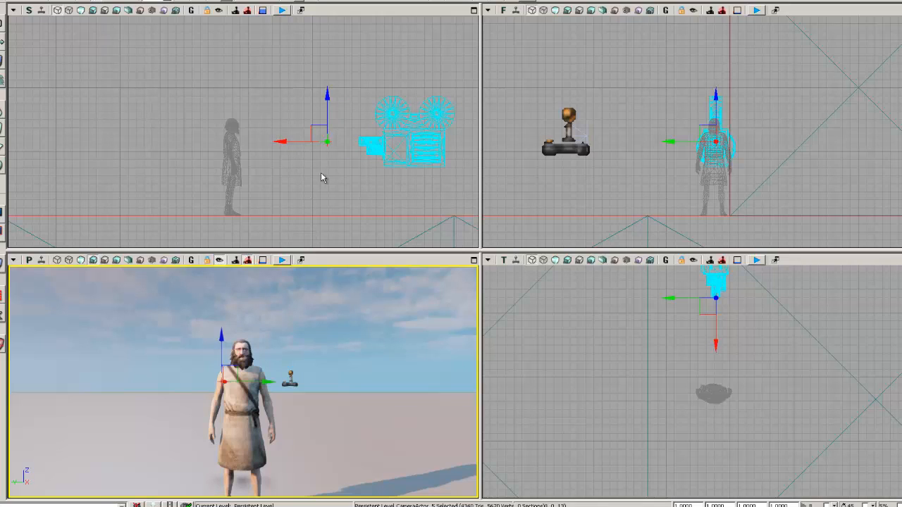
middle_drag(272, 315, 272, 312)
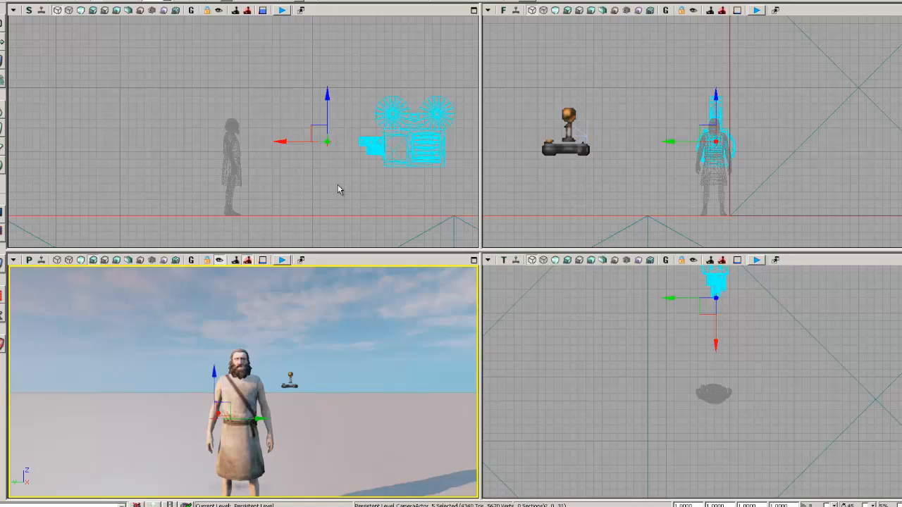
Reselect the camera and raise it slightly in the side view to the height of the beggar's head
click(304, 187)
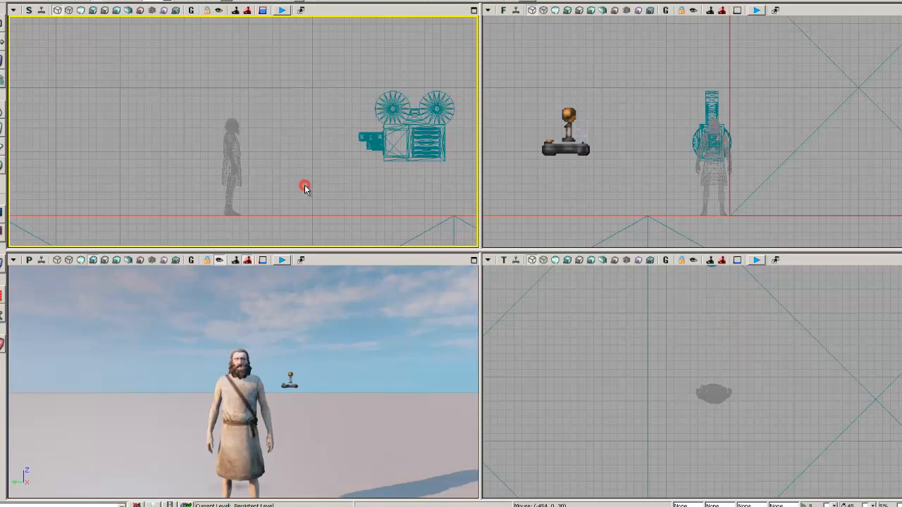
click(365, 135)
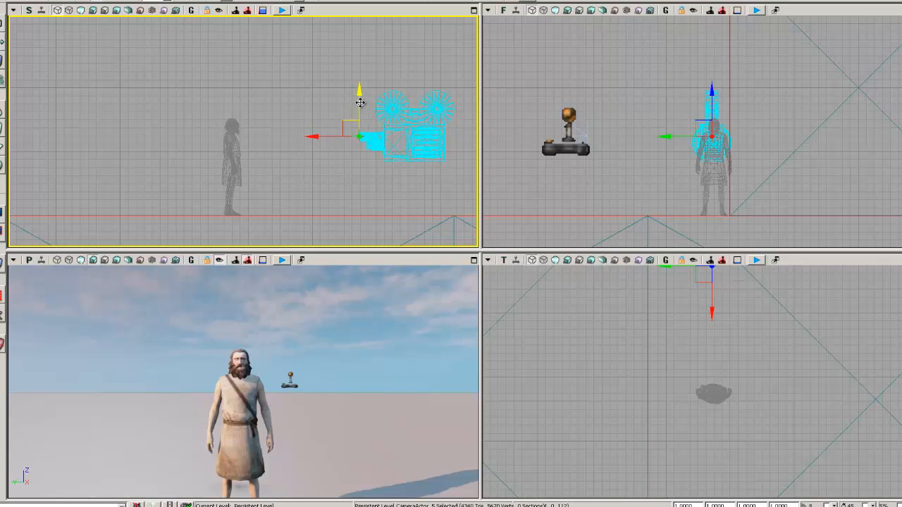
drag(360, 103, 360, 100)
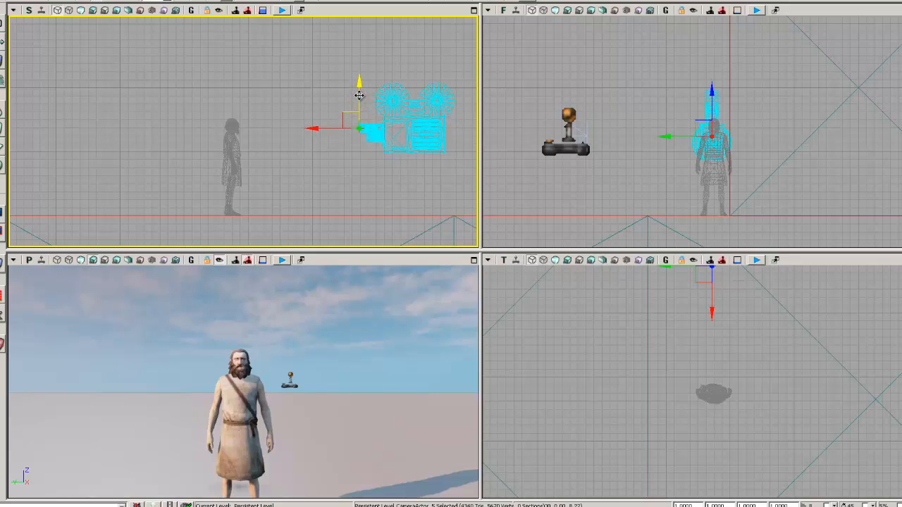
scroll(355, 117, up, 2)
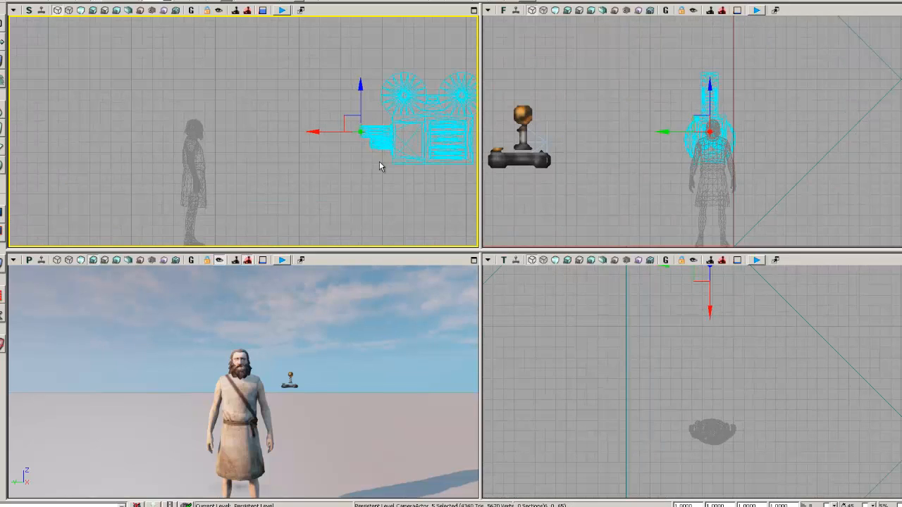
scroll(374, 167, up, 3)
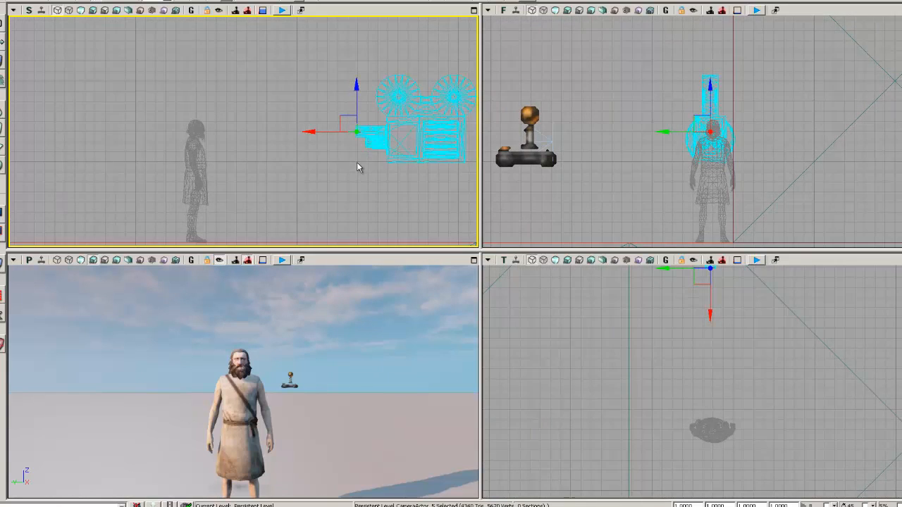
middle_drag(397, 163, 348, 160)
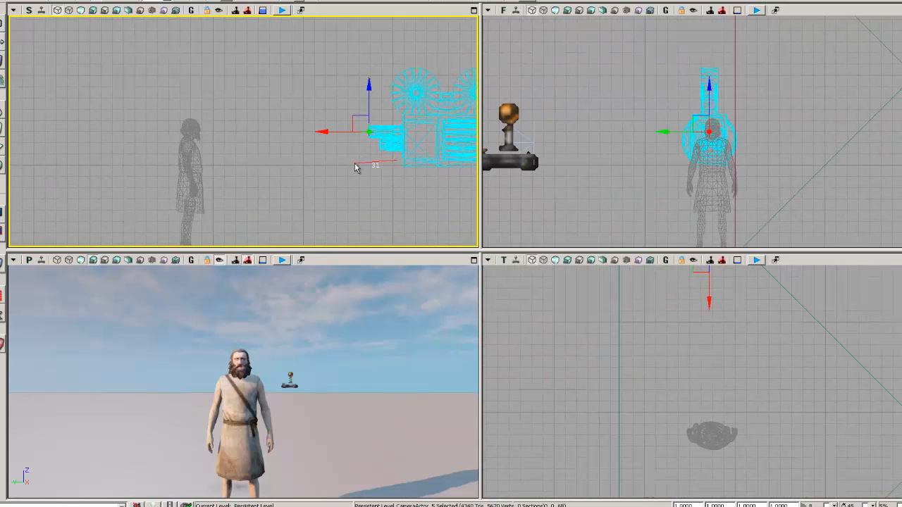
mouse_move(401, 168)
mouse_down()
mouse_move(392, 173)
mouse_move(397, 165)
mouse_up()
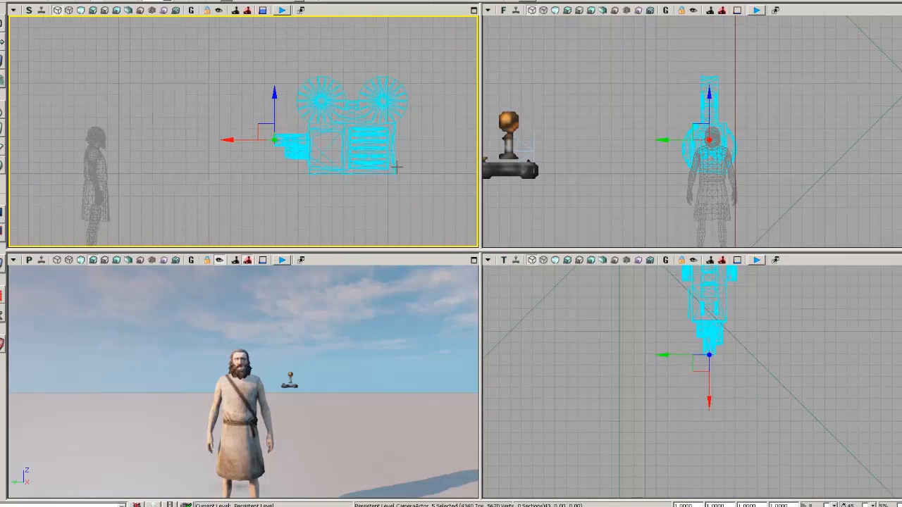
Select the camera in the front view and shift it sideways until it is centred on the beggar's head
right_click(717, 151)
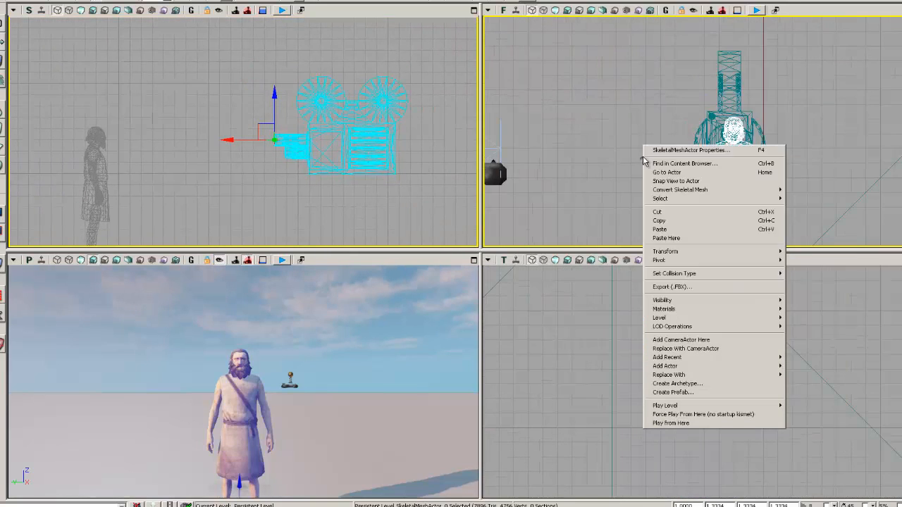
scroll(617, 151, up, 3)
right_click(612, 148)
right_click(648, 110)
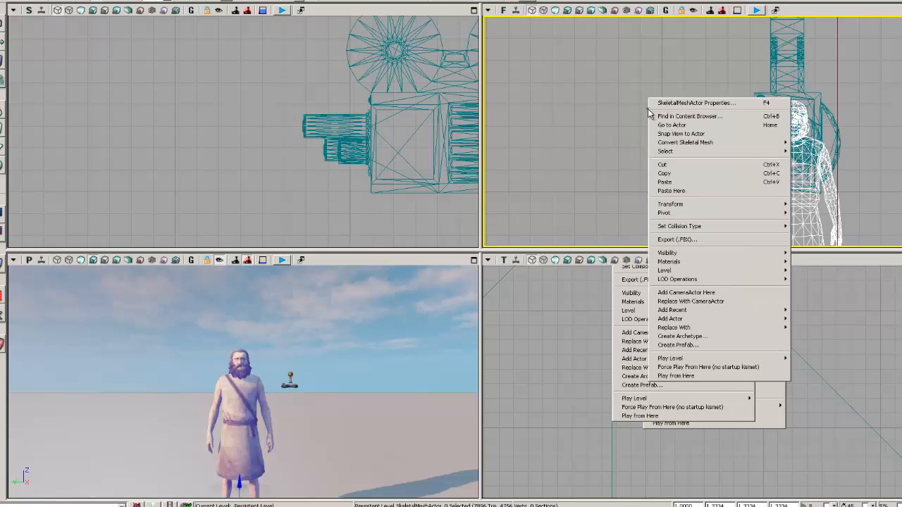
click(826, 77)
drag(844, 103, 739, 110)
click(707, 114)
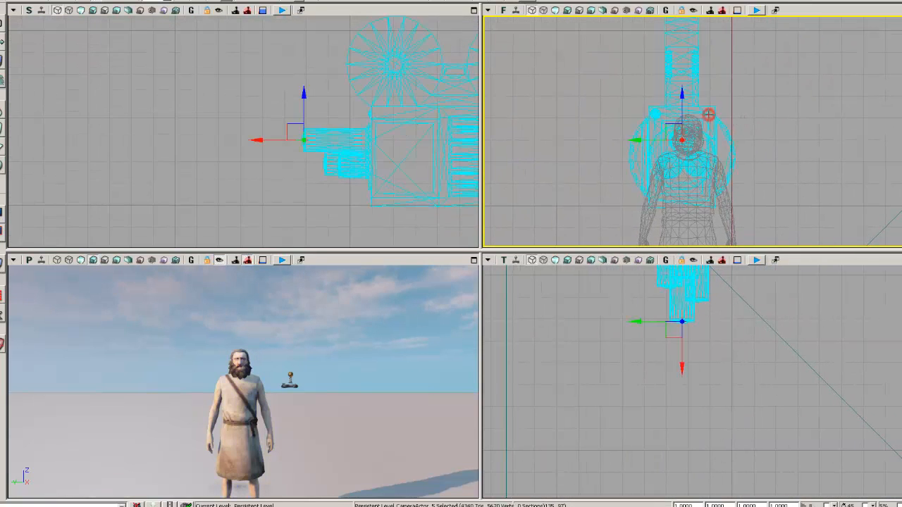
drag(647, 141, 653, 141)
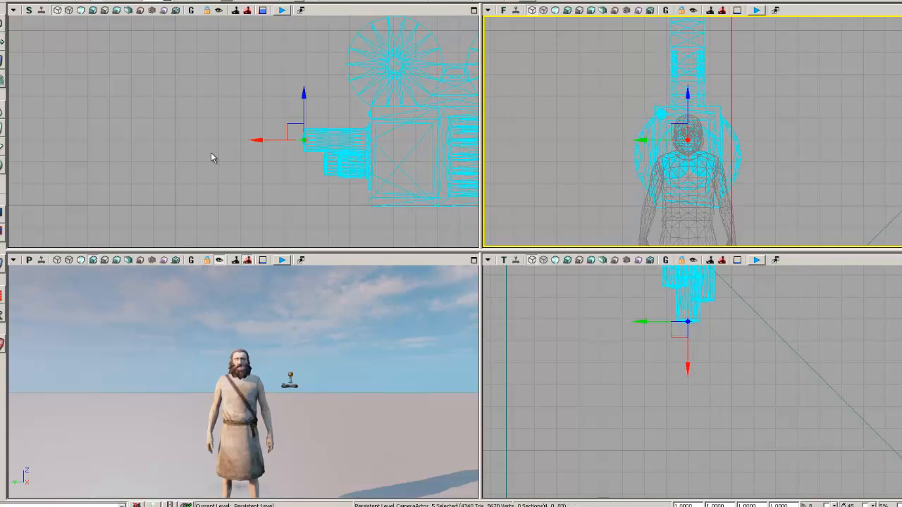
scroll(608, 328, down, 5)
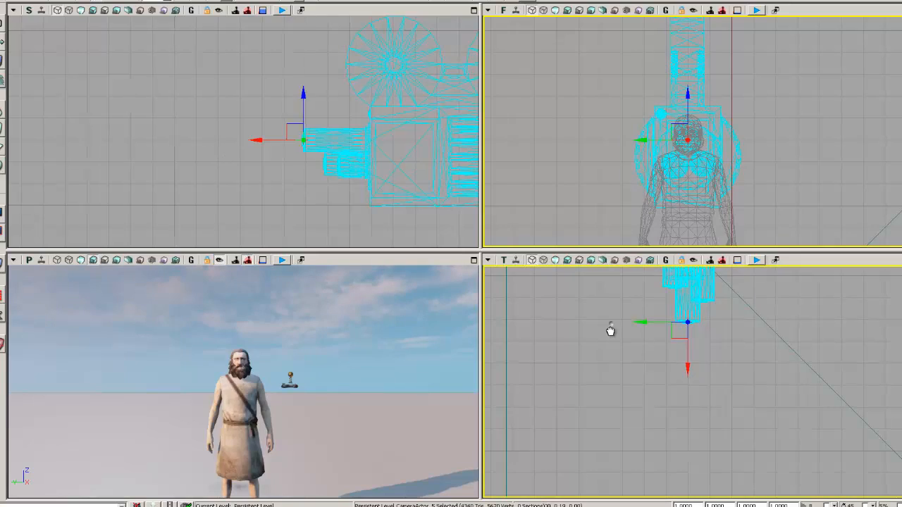
scroll(590, 380, up, 3)
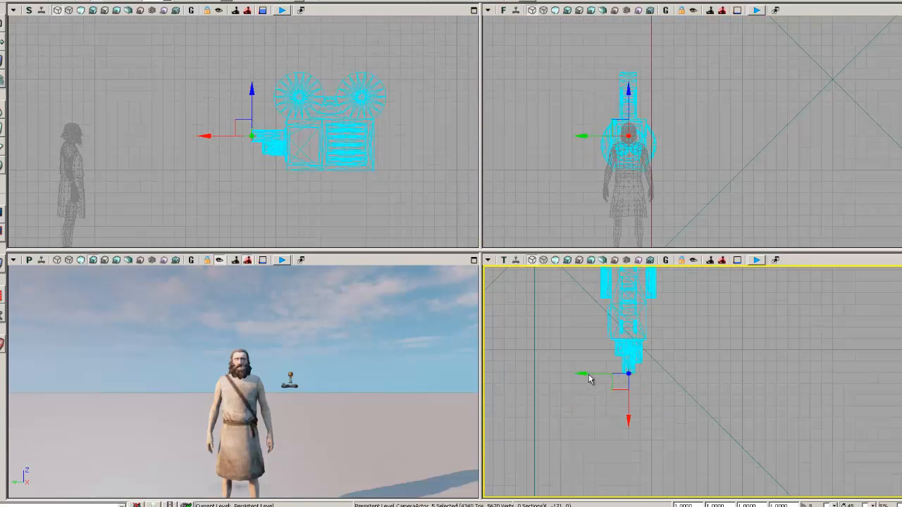
drag(582, 374, 613, 284)
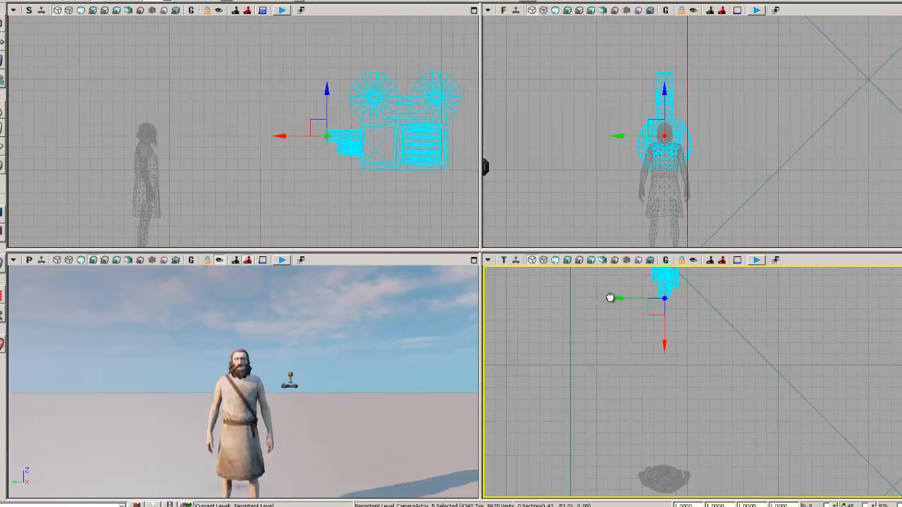
mouse_move(288, 179)
mouse_down()
mouse_move(286, 189)
mouse_move(286, 175)
mouse_up()
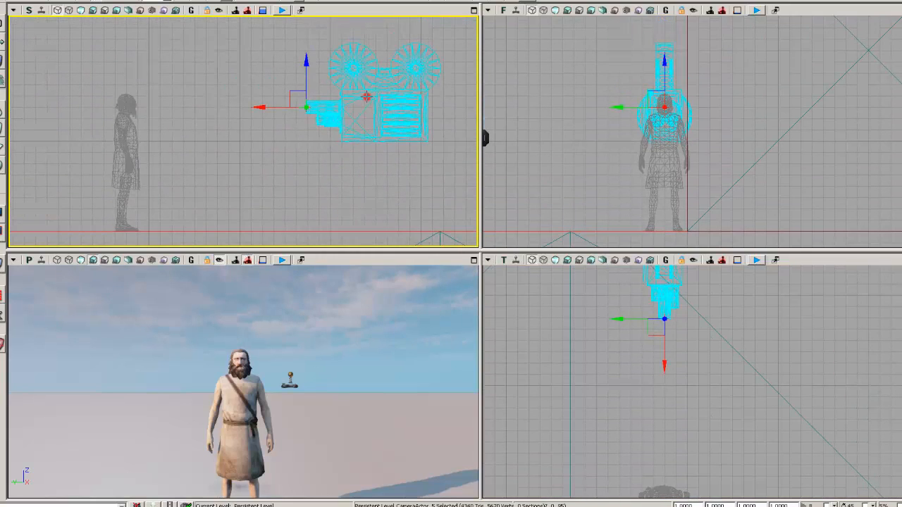
Raise the camera slightly in the side view and snap the perspective view to it
drag(305, 68, 304, 62)
right_click(343, 96)
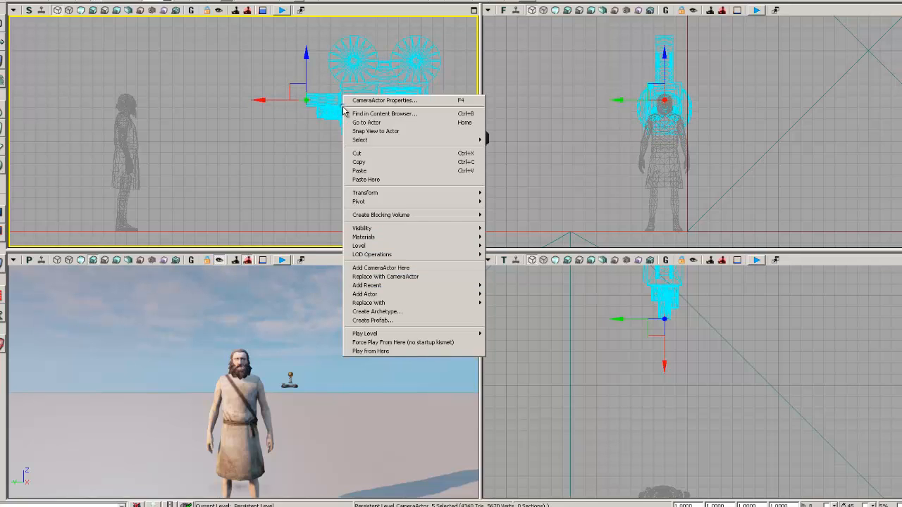
click(387, 131)
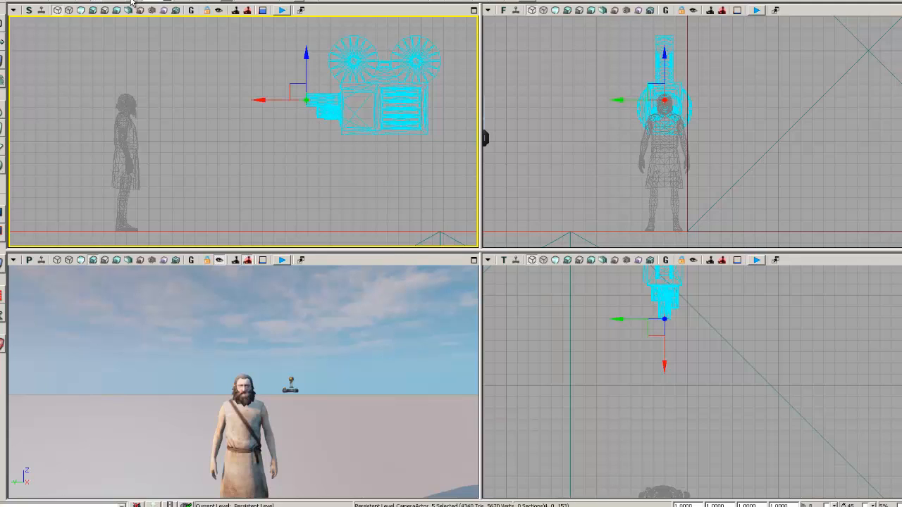
Tilt the camera slightly with the rotate gizmo in the side view, return to translate mode and raise it a little
key(space)
drag(357, 79, 358, 83)
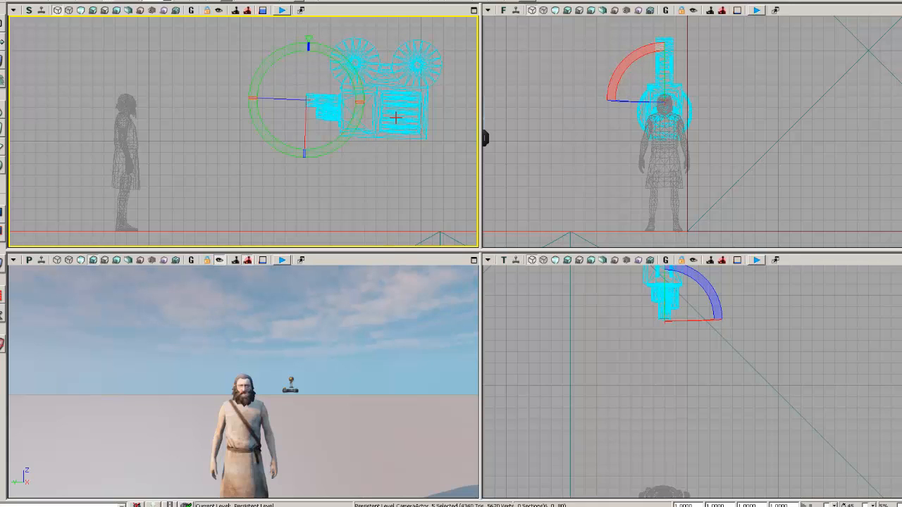
right_click(397, 119)
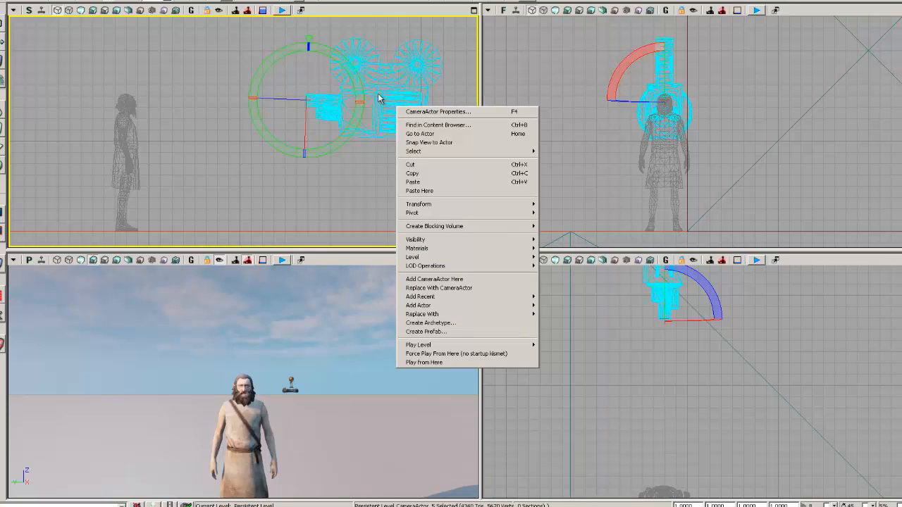
click(354, 108)
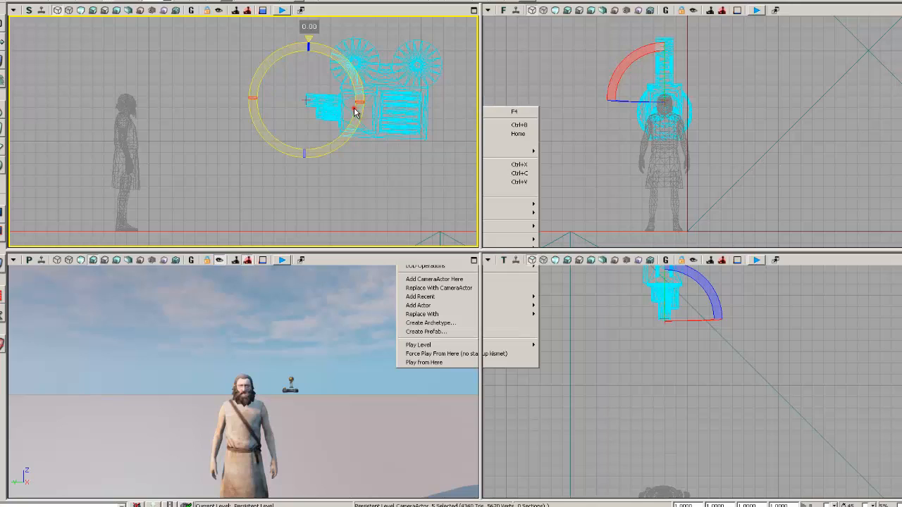
mouse_move(359, 98)
mouse_down()
mouse_move(352, 74)
mouse_move(306, 64)
mouse_up()
click(104, 1)
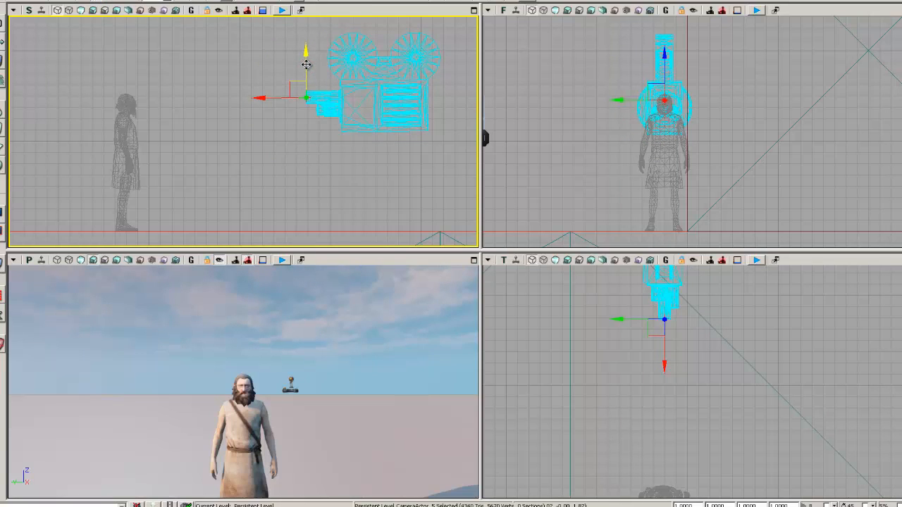
Back the camera slightly away from the beggar in the side view and snap the perspective view to it
drag(260, 97, 284, 98)
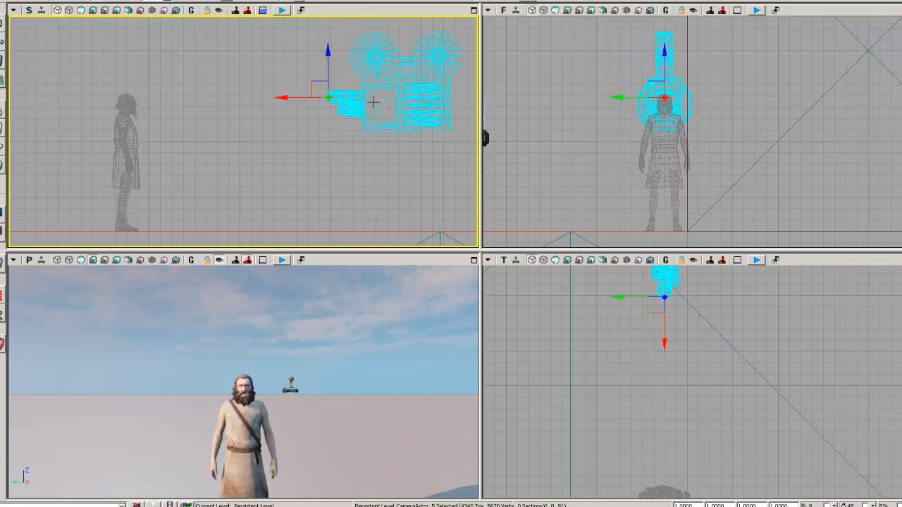
right_click(370, 92)
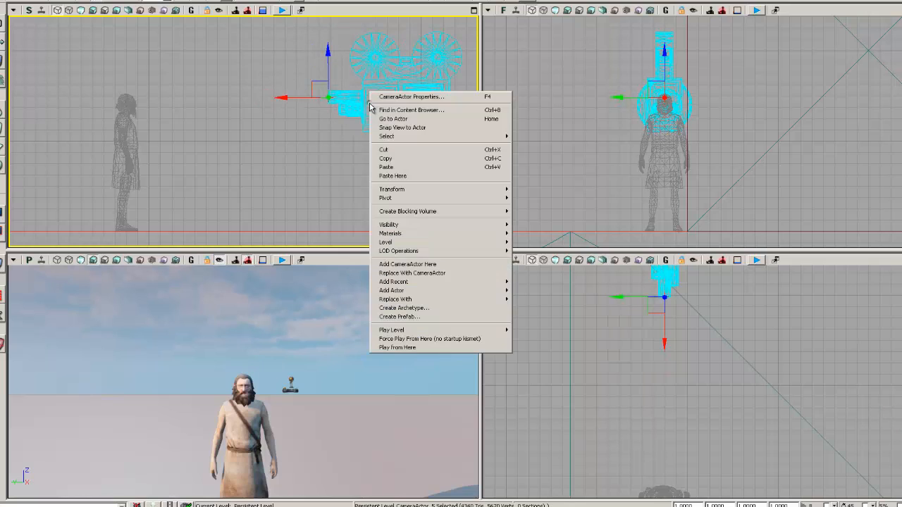
click(404, 128)
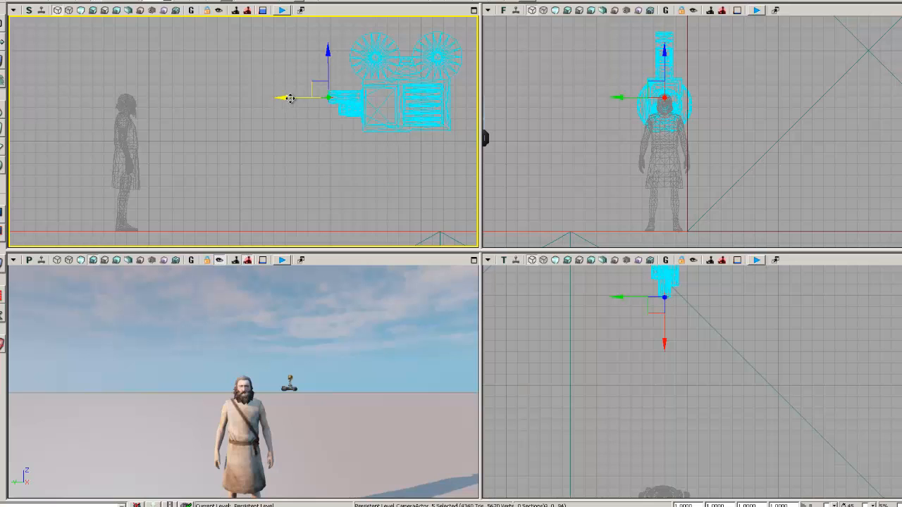
Bring the camera close to the beggar's face and lower it slightly in the side view, snapping the perspective view after each move
drag(280, 96, 119, 96)
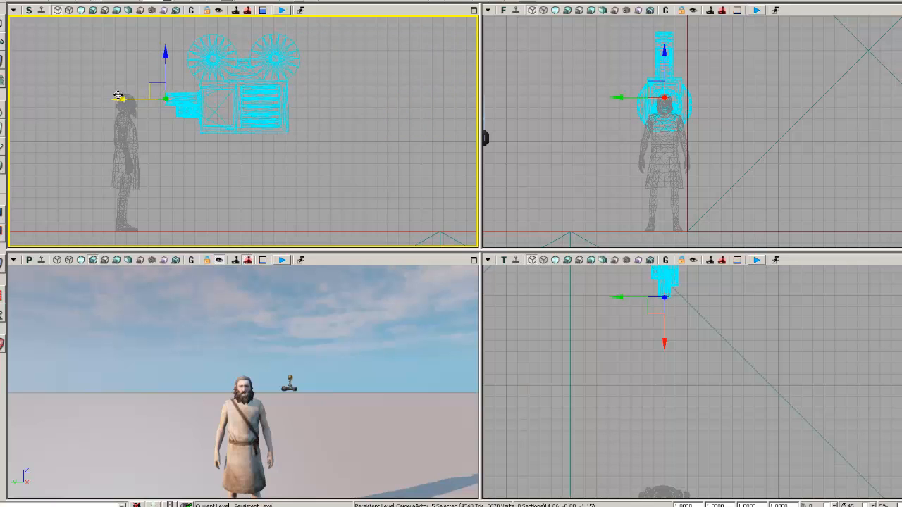
right_click(191, 97)
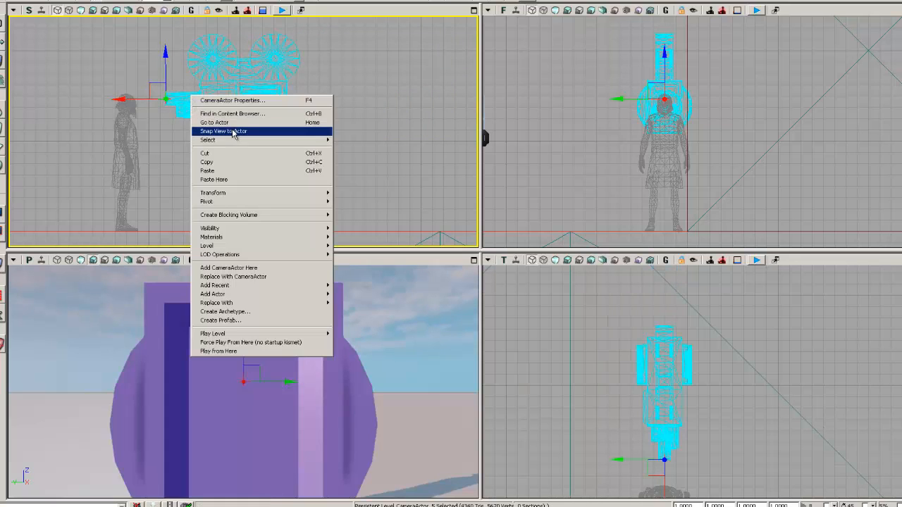
click(233, 132)
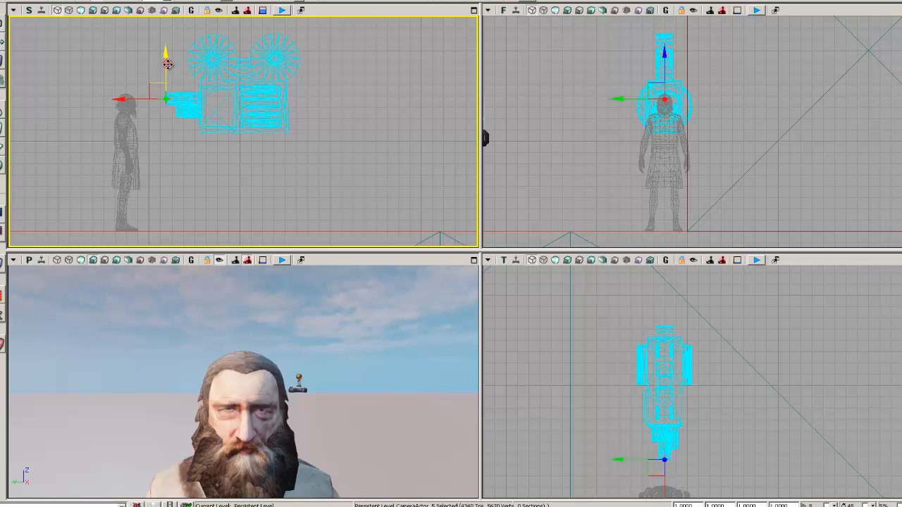
drag(167, 65, 167, 76)
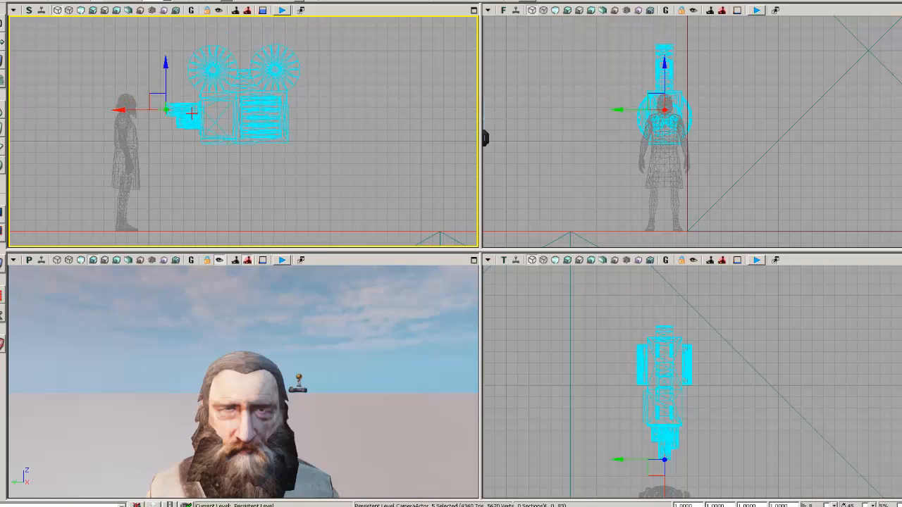
right_click(192, 113)
click(232, 138)
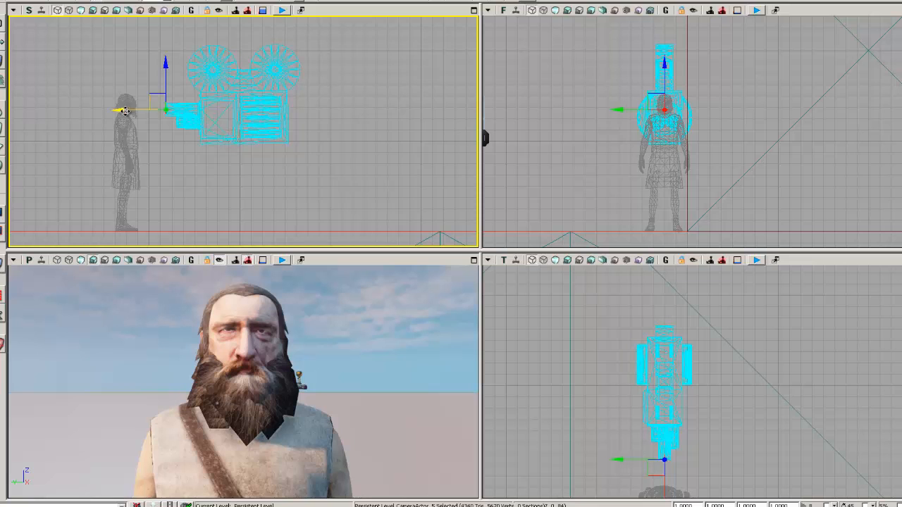
Back the camera away and bring it partly in again to frame the beggar from the knees up, snapping the perspective view to it
drag(124, 109, 321, 108)
right_click(385, 116)
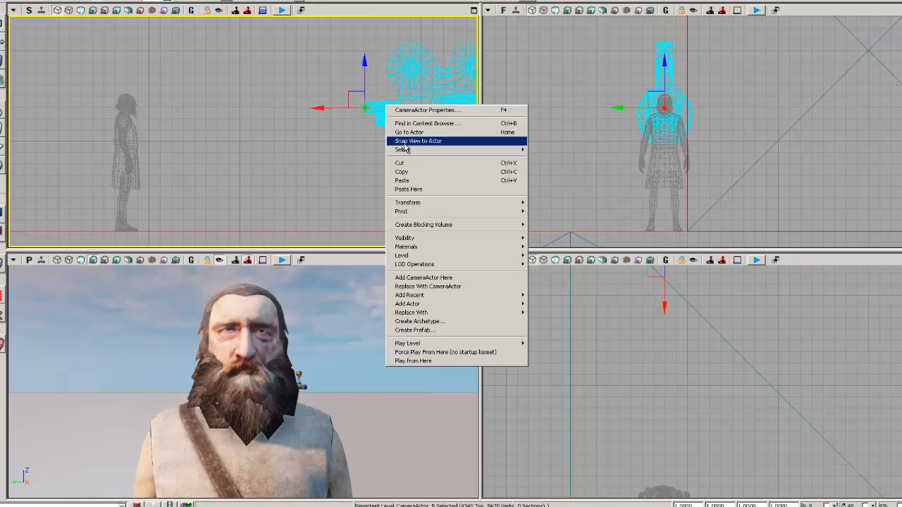
click(404, 142)
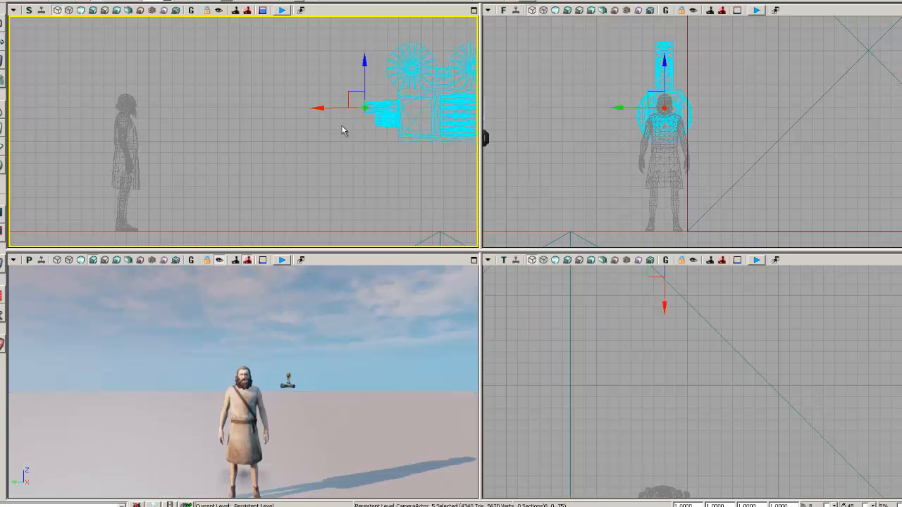
drag(321, 111, 263, 108)
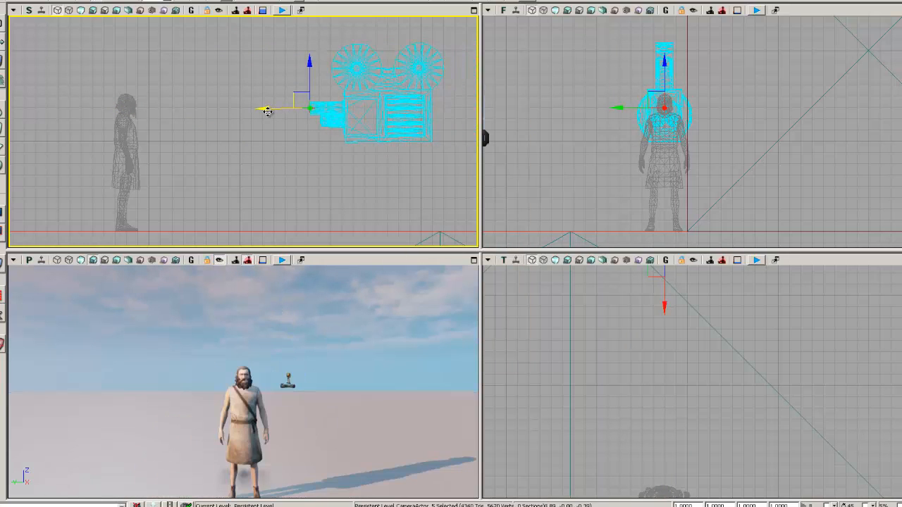
right_click(343, 121)
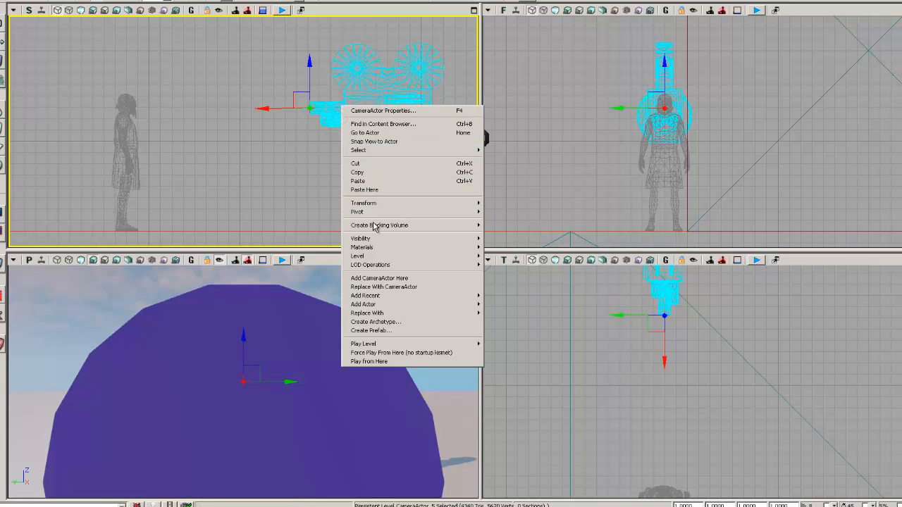
click(369, 142)
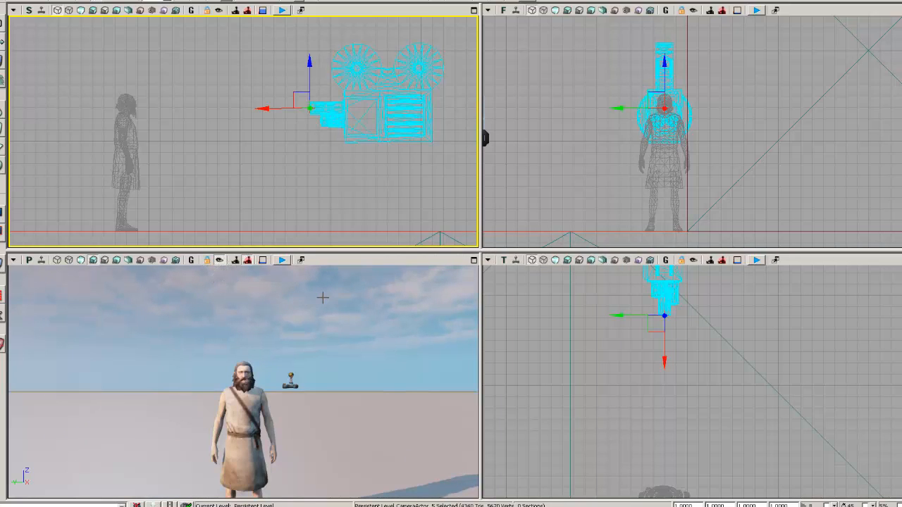
Release the camera lock in the perspective view and snap that view to the camera again
click(219, 260)
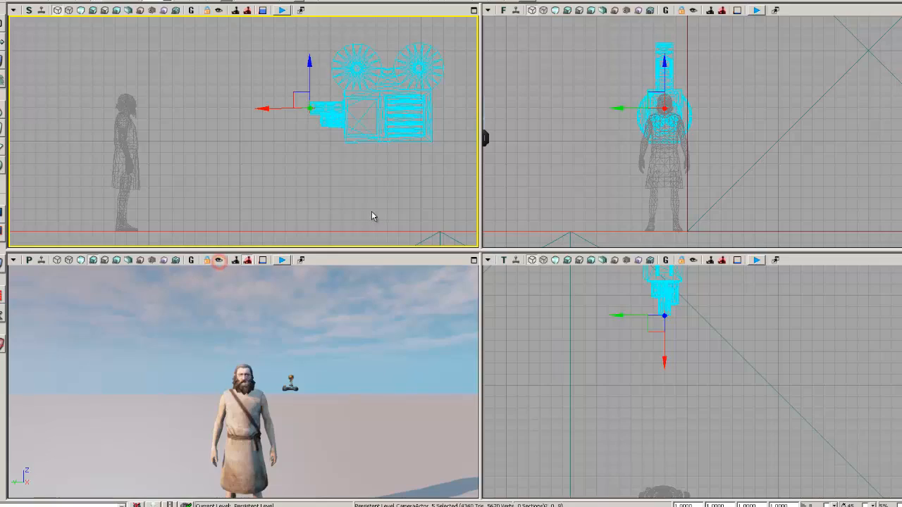
right_click(329, 105)
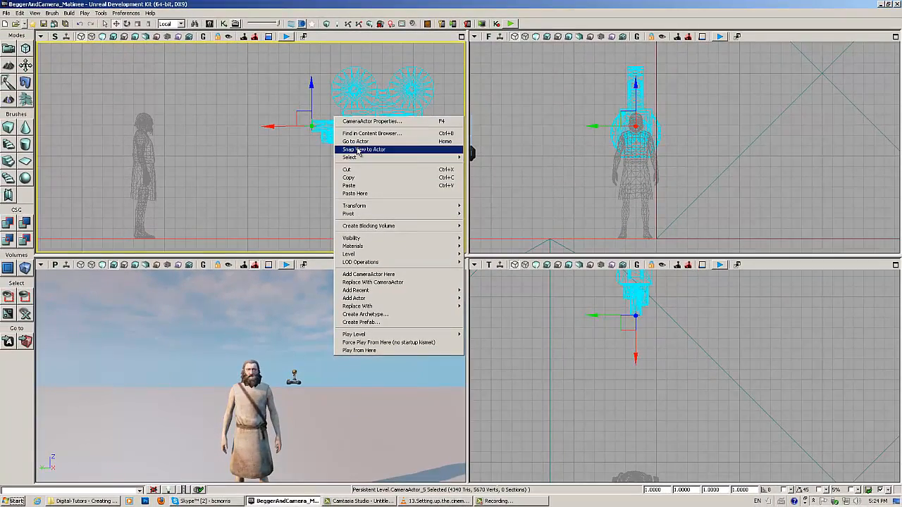
click(358, 150)
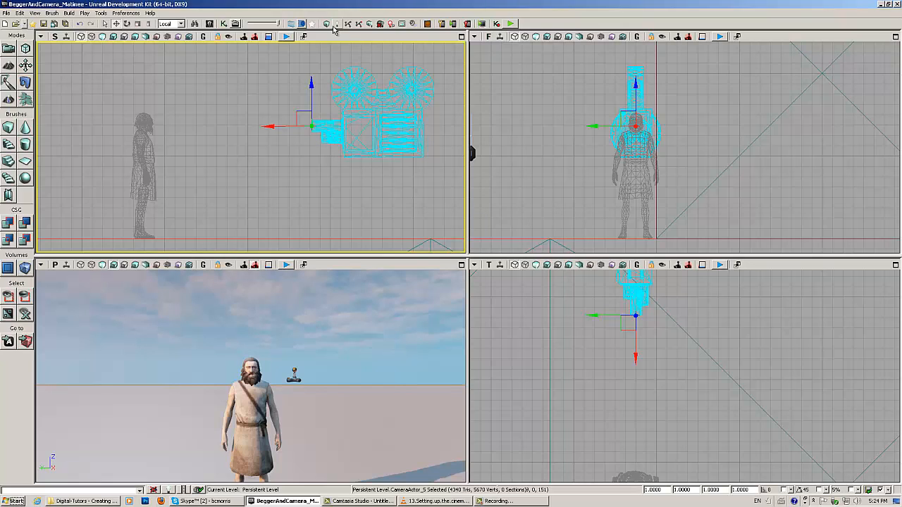
Open UnrealKismet, move its window clear of the beggar, and delete the leftover Matinee Data node
click(223, 24)
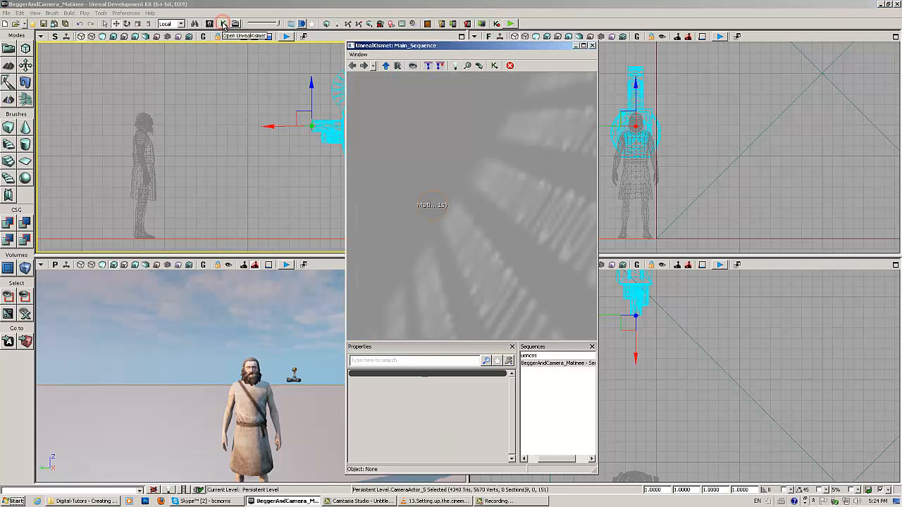
drag(454, 47, 522, 43)
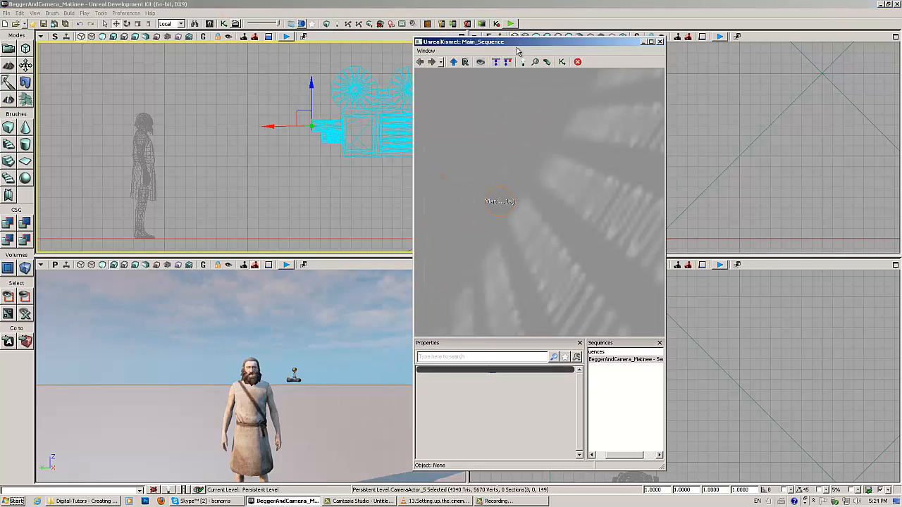
scroll(520, 155, up, 2)
click(501, 206)
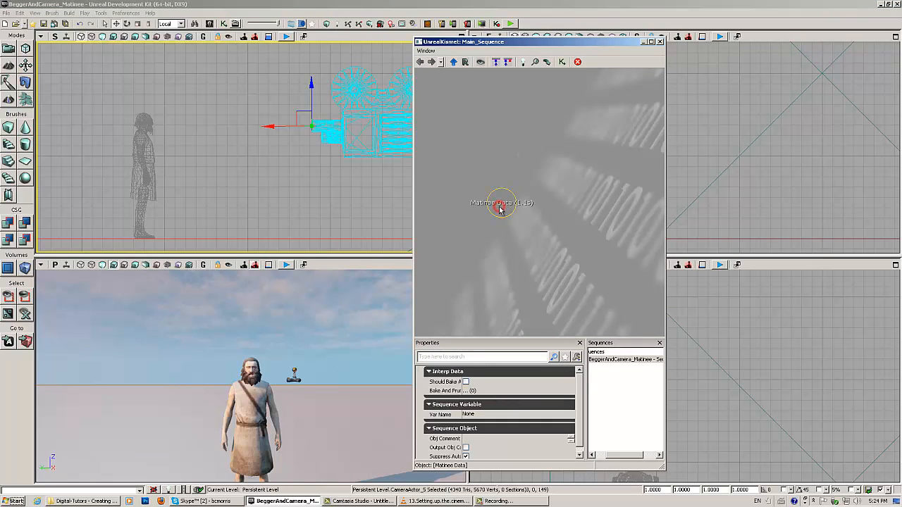
key(Delete)
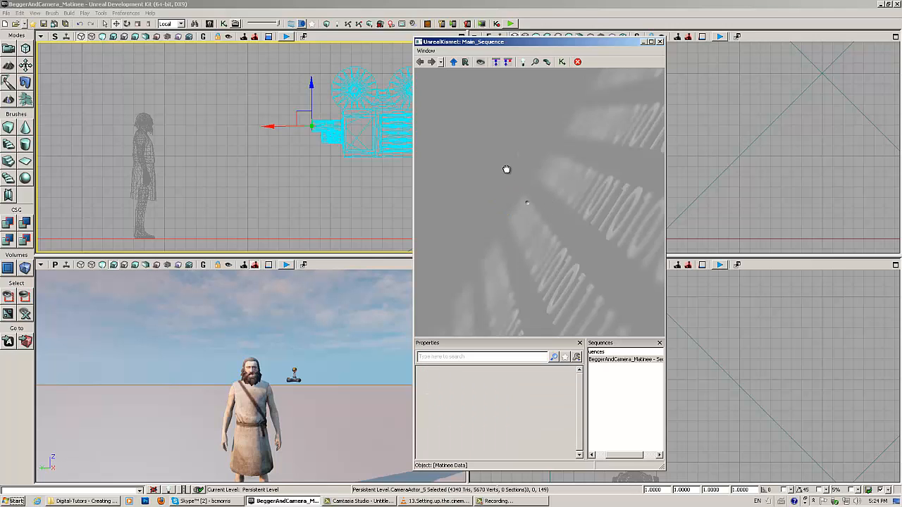
Add a new Matinee to the empty Kismet sequence and enlarge the view of its node
right_click(469, 133)
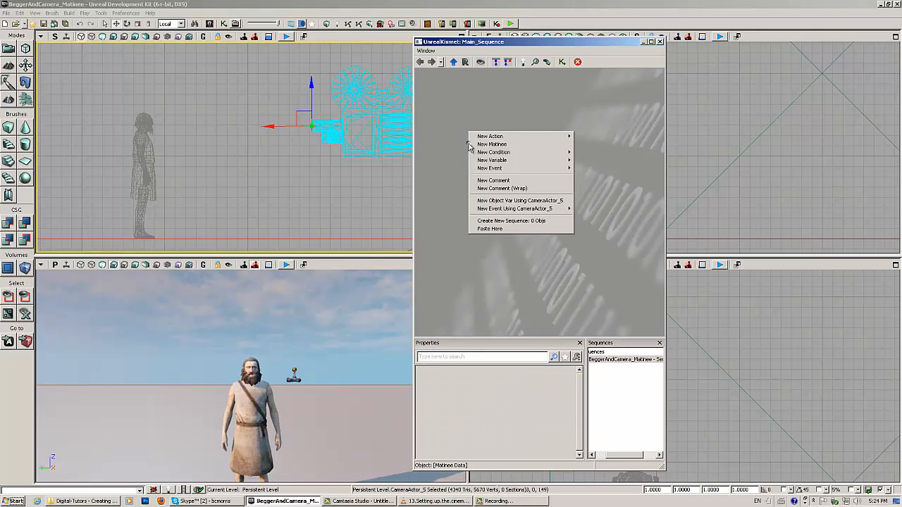
click(509, 146)
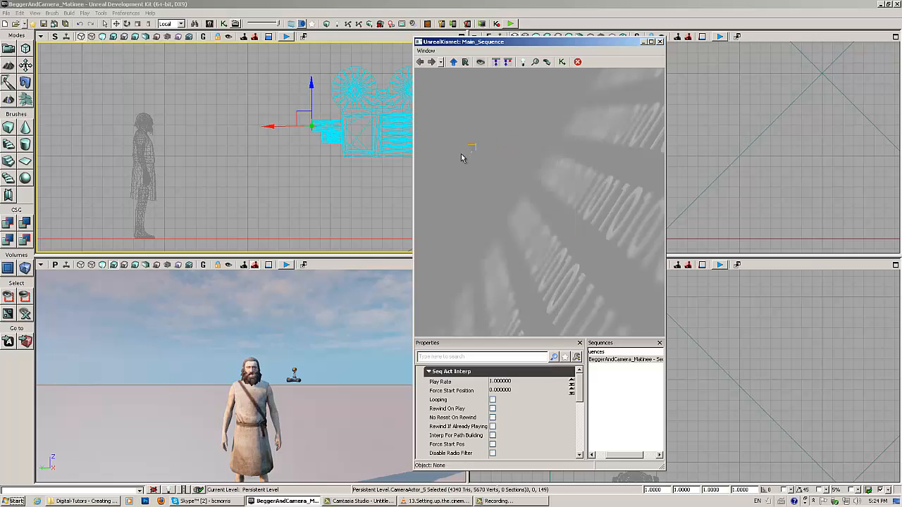
drag(472, 154, 510, 193)
scroll(516, 144, up, 9)
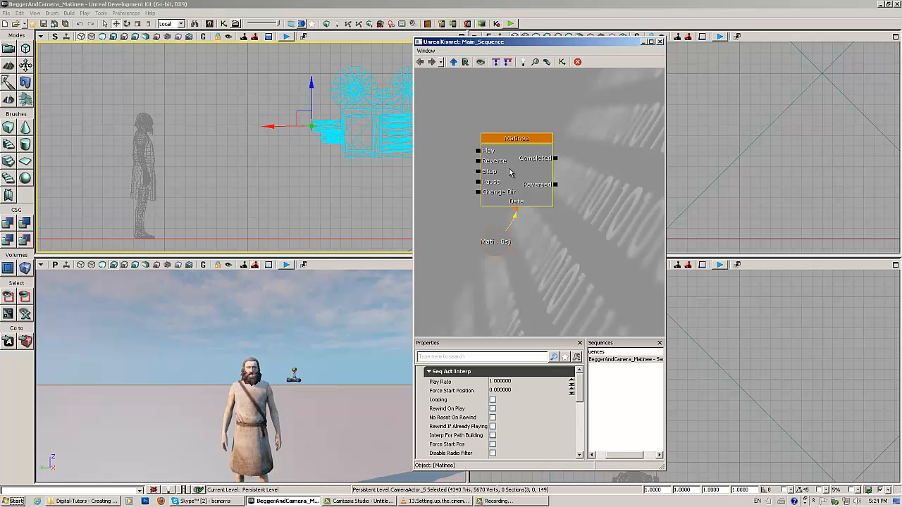
Open the new node in the UnrealMatinee editor, move that window clear of the beggar and minimize the Kismet window
double_click(510, 171)
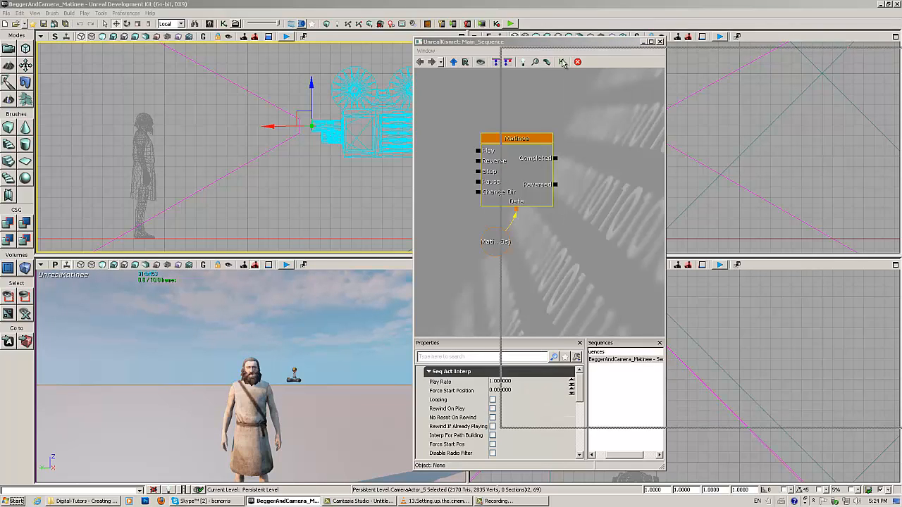
drag(398, 77, 456, 77)
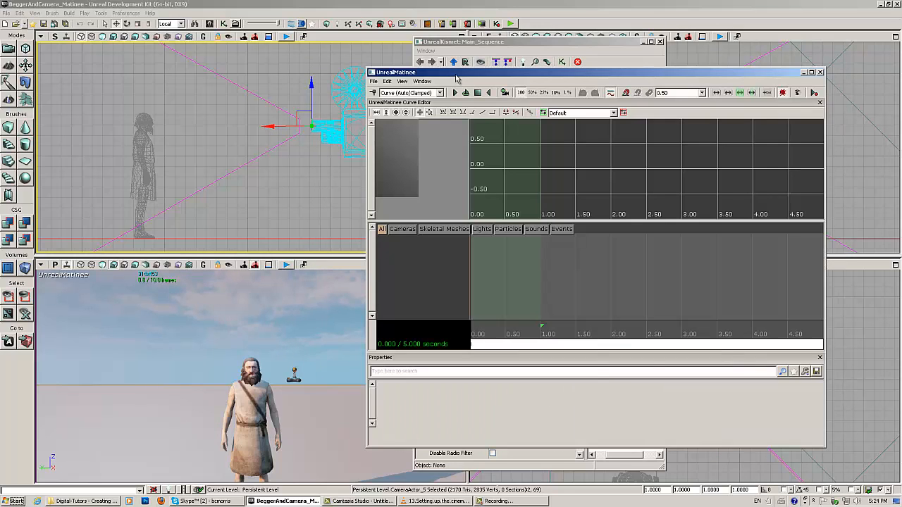
click(641, 42)
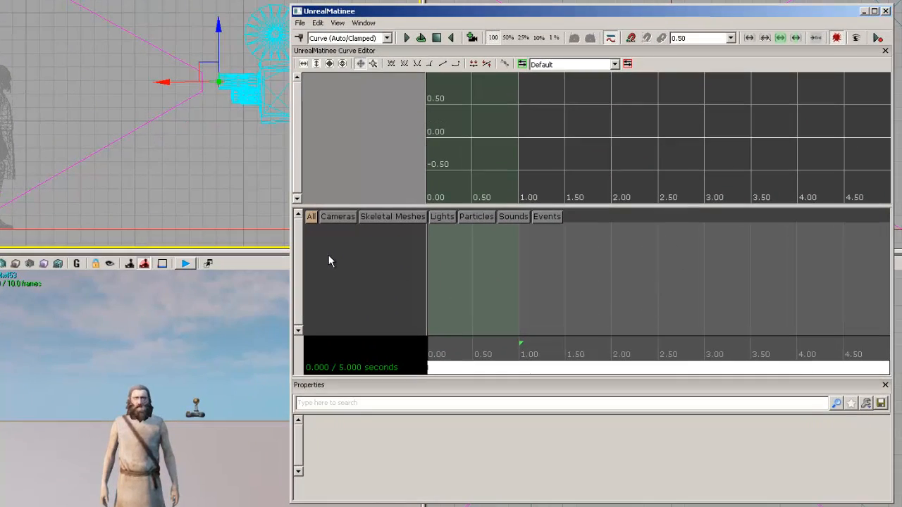
Add a new camera group named Camera1Group to the empty Matinee
right_click(395, 261)
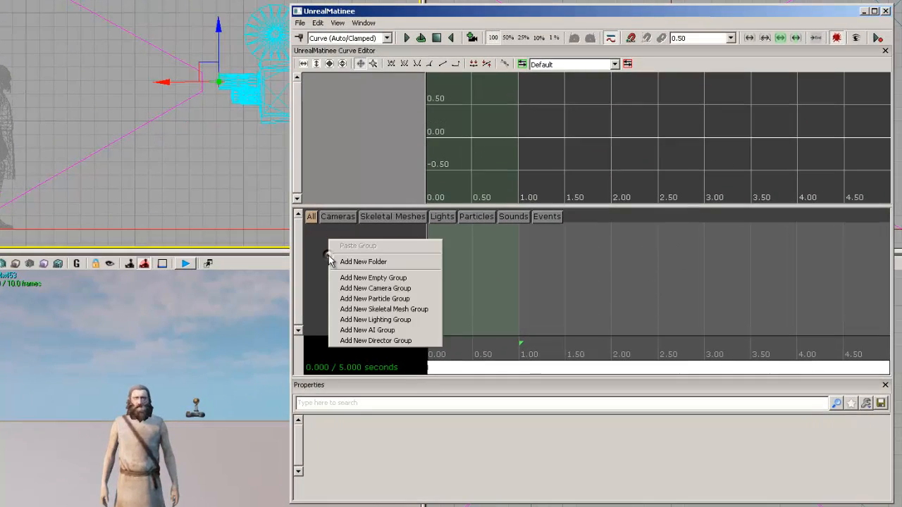
click(374, 288)
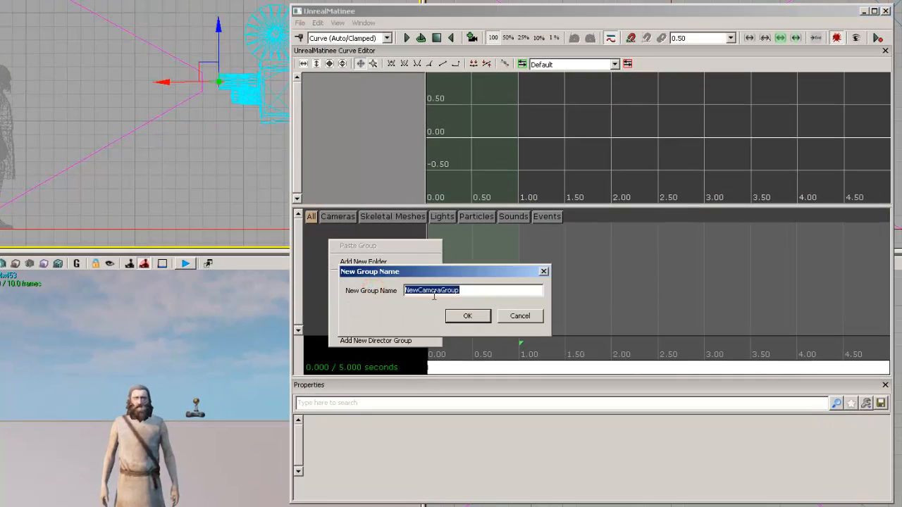
drag(420, 291, 405, 291)
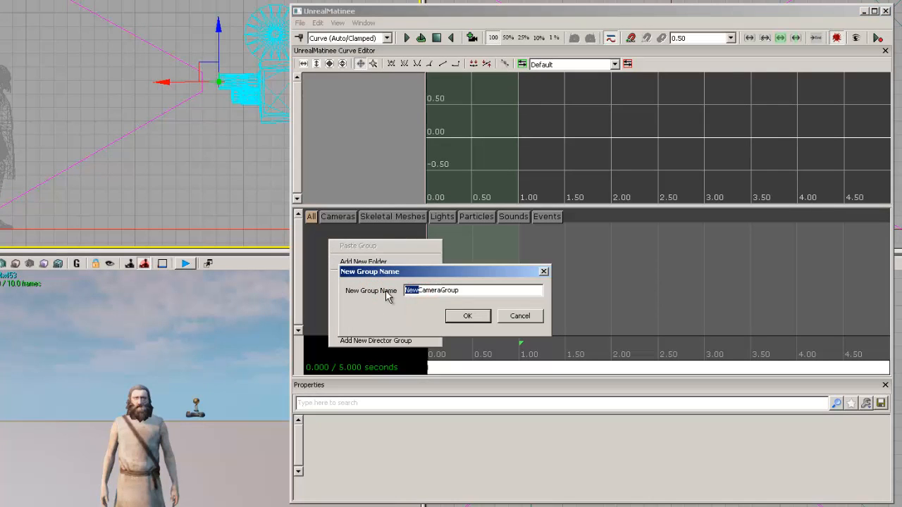
key(BackSpace)
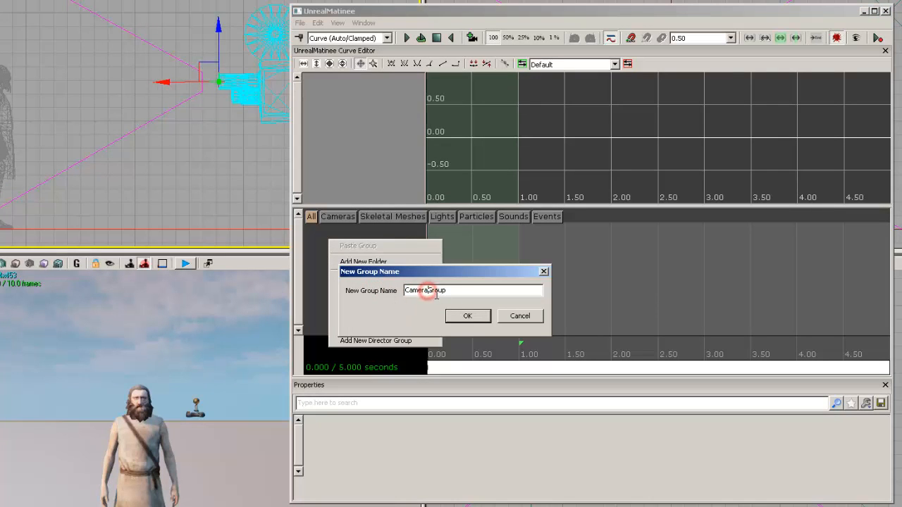
text(1)
click(464, 320)
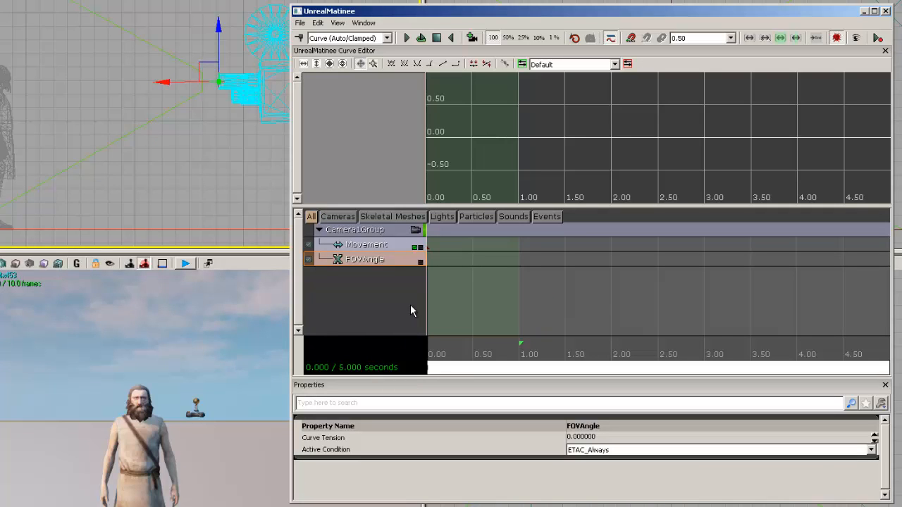
Add a new director group to the Matinee and select Camera1Group
right_click(345, 298)
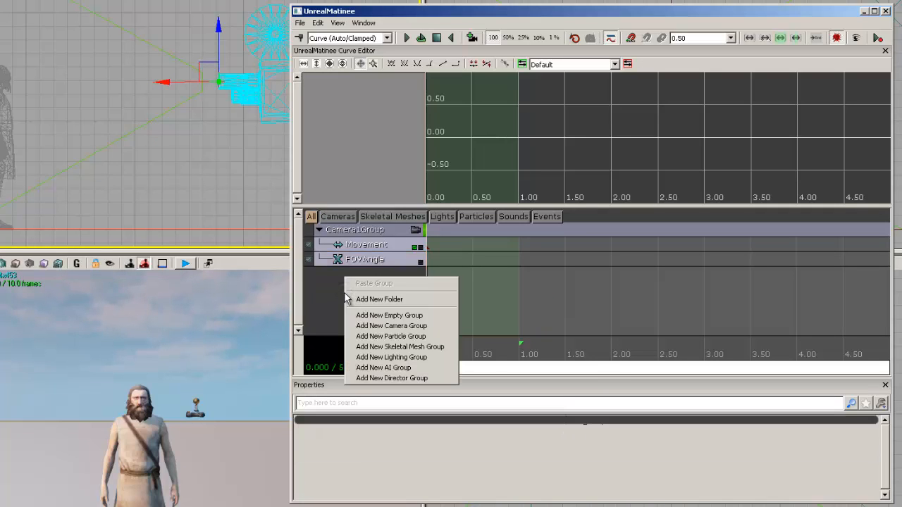
click(373, 378)
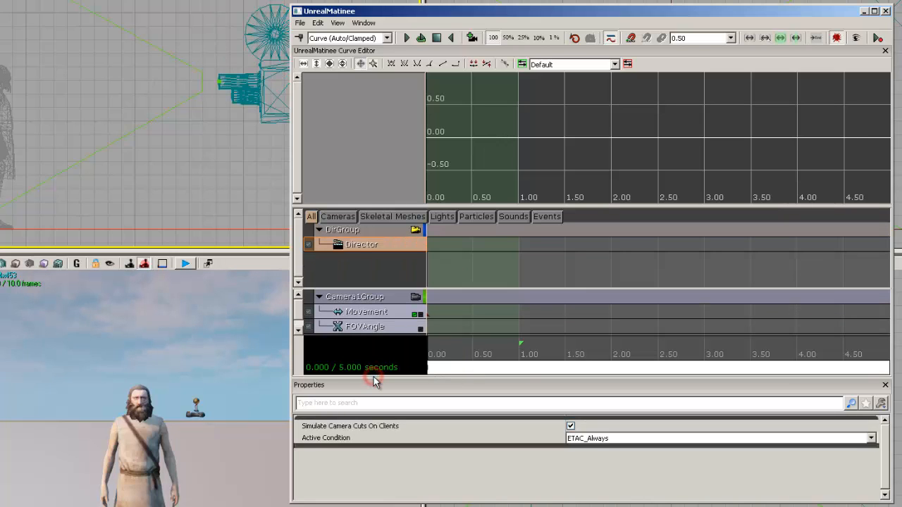
right_click(356, 248)
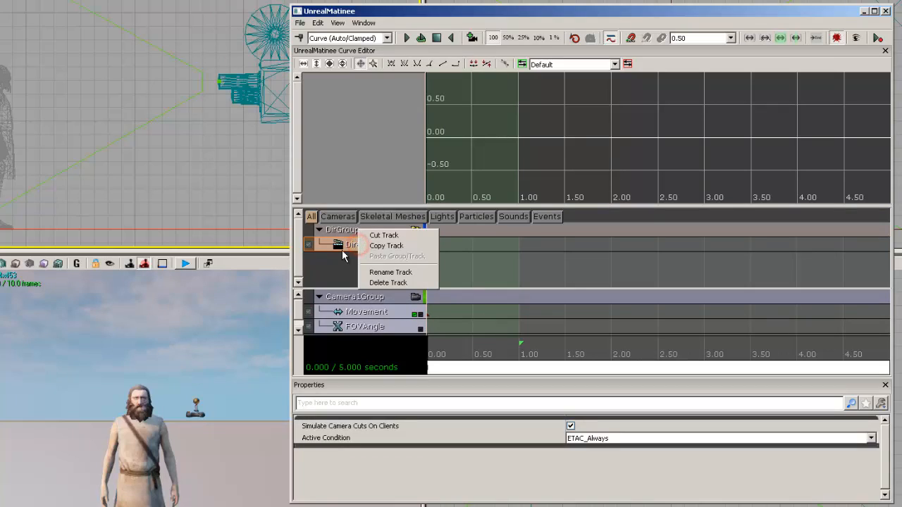
click(356, 298)
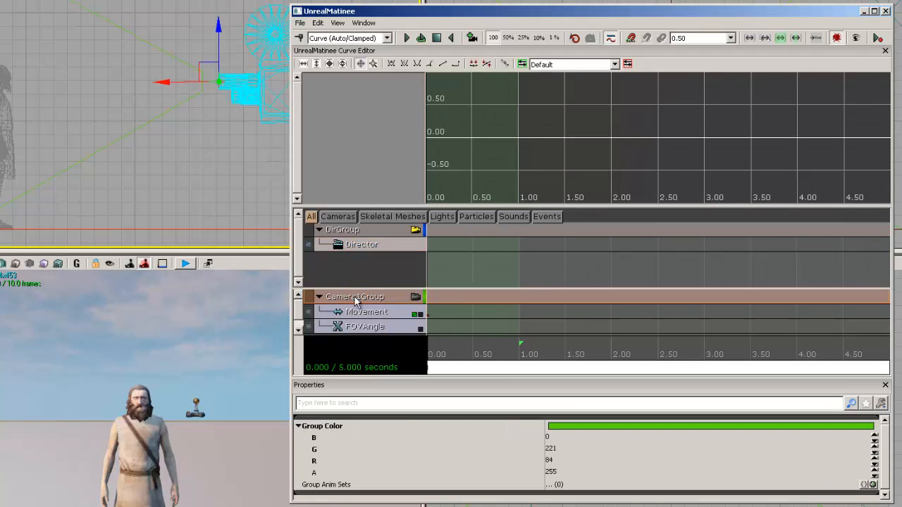
Add a key at the start of the Director track that cuts to Camera1Group
click(367, 244)
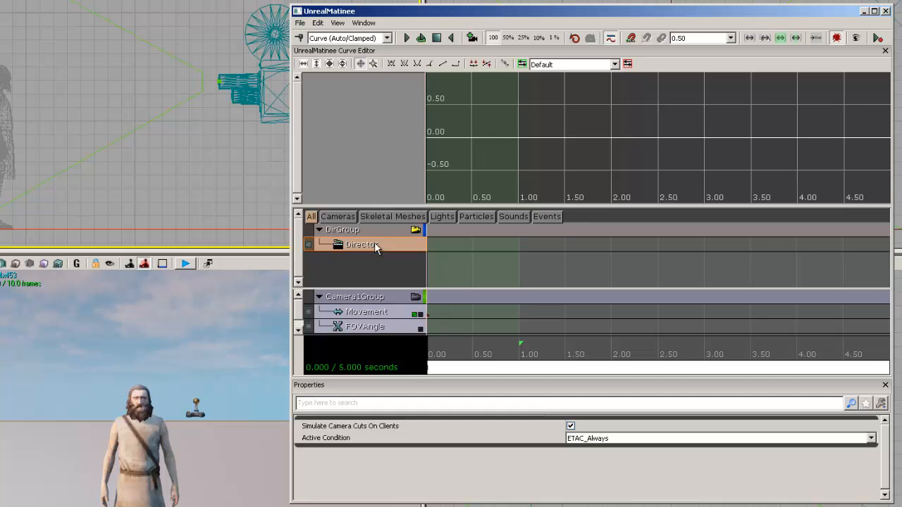
key(Return)
click(541, 231)
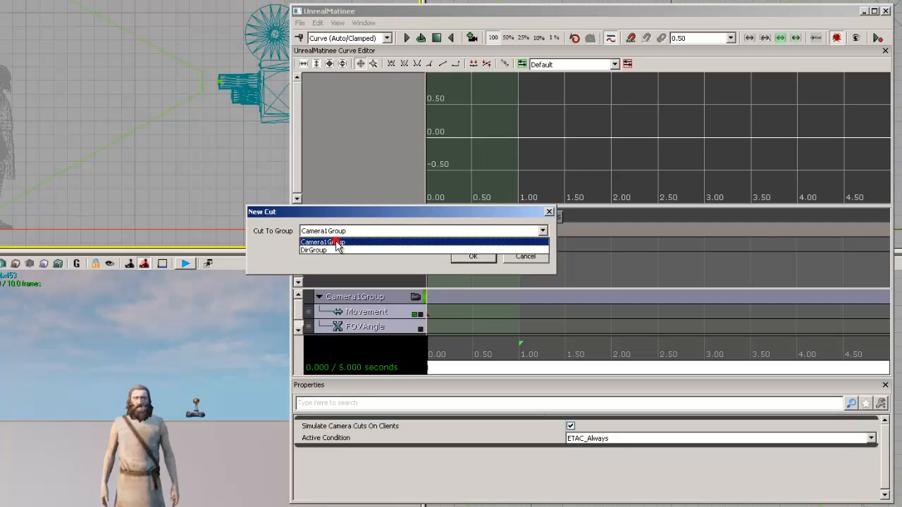
click(338, 244)
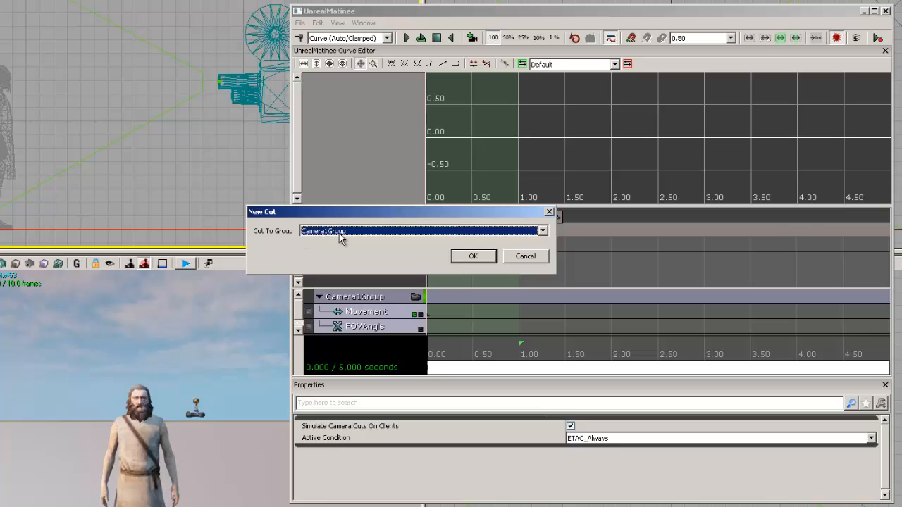
click(473, 256)
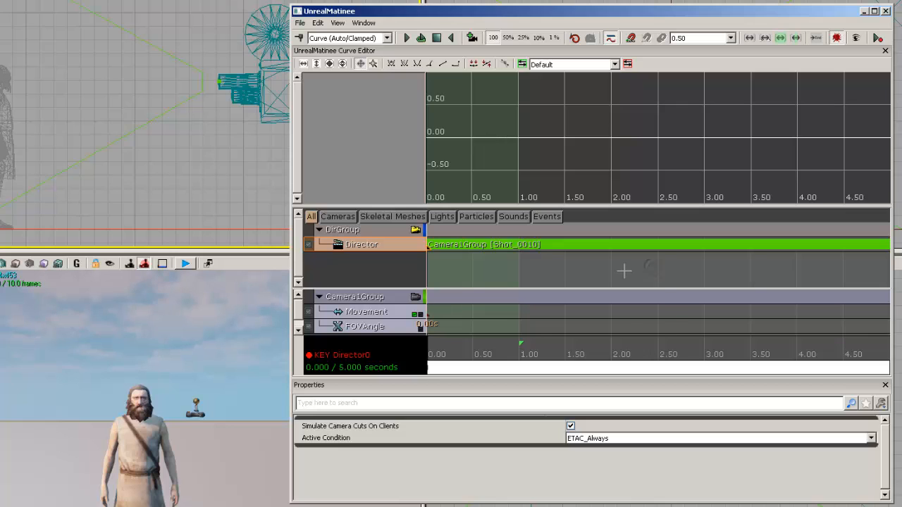
Shorten the Matinee to about 4.48 seconds and extend the green loop section to the sequence end
scroll(624, 268, down, 4)
mouse_move(784, 338)
mouse_down()
mouse_move(596, 346)
mouse_move(756, 365)
mouse_up()
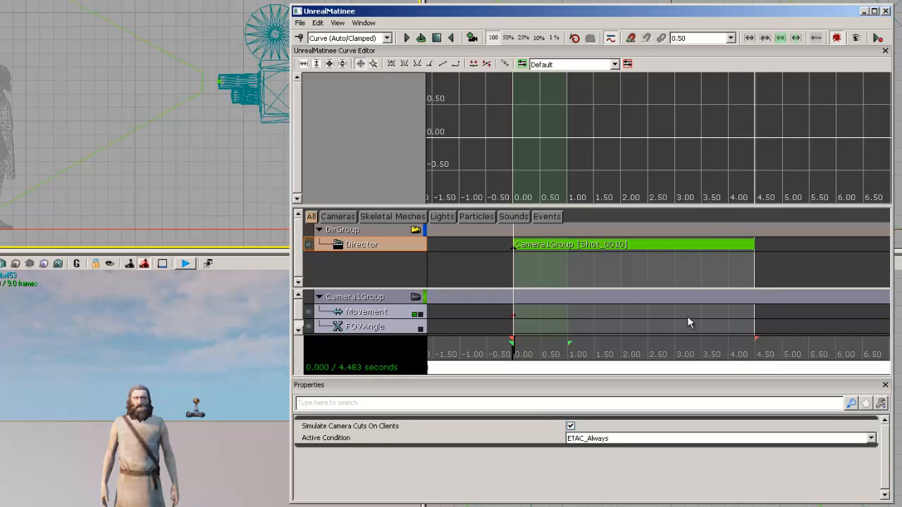
drag(569, 344, 771, 342)
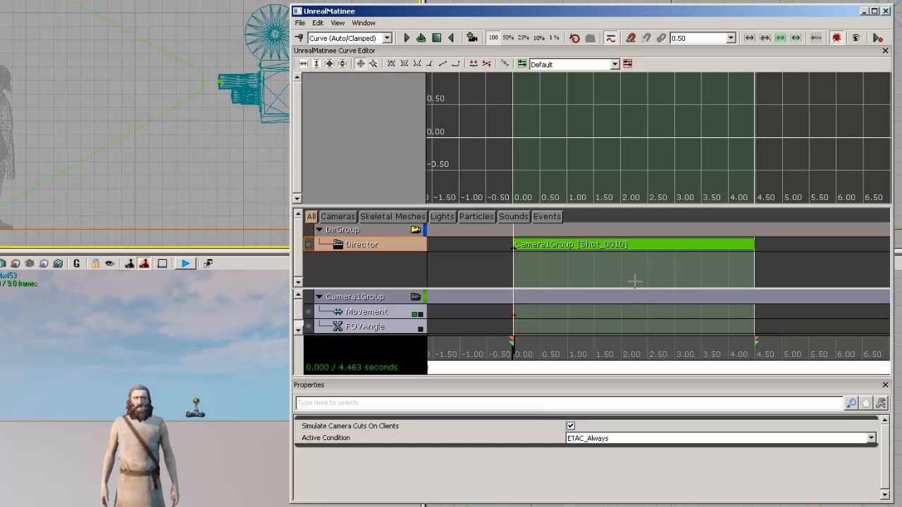
drag(635, 282, 563, 147)
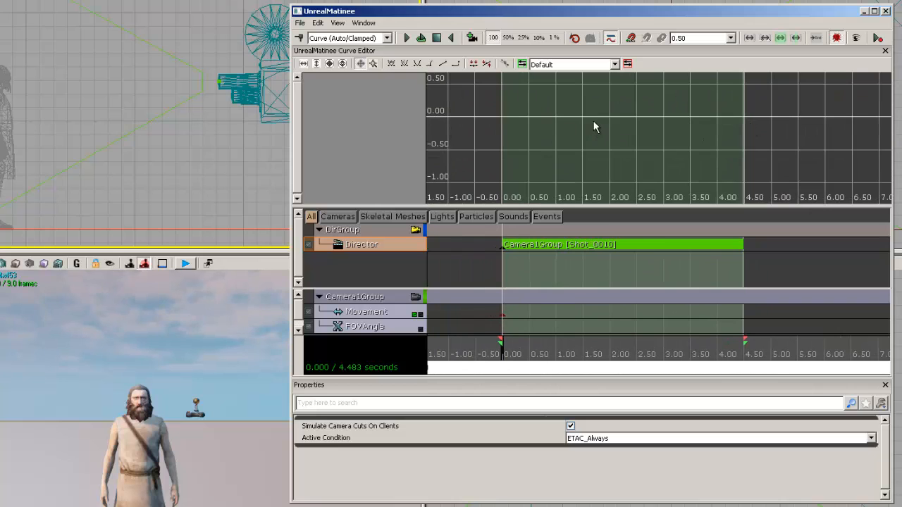
drag(593, 121, 572, 129)
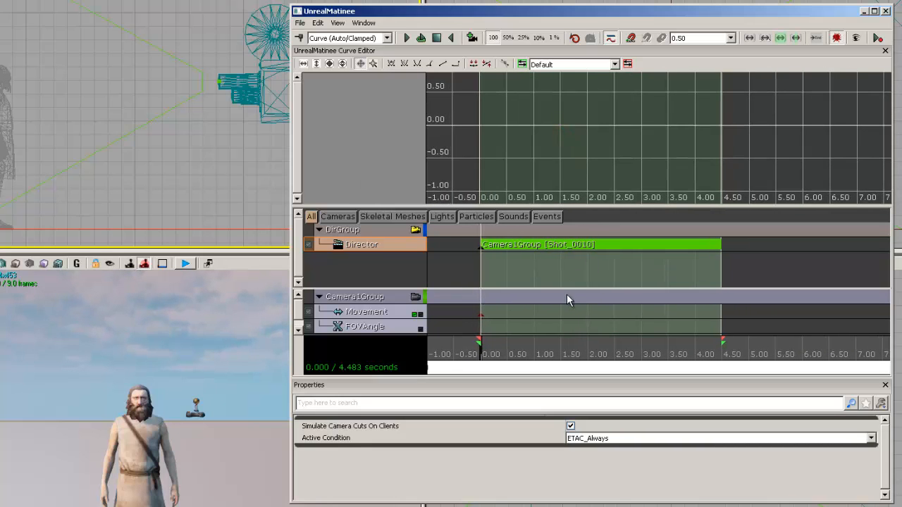
drag(564, 284, 545, 285)
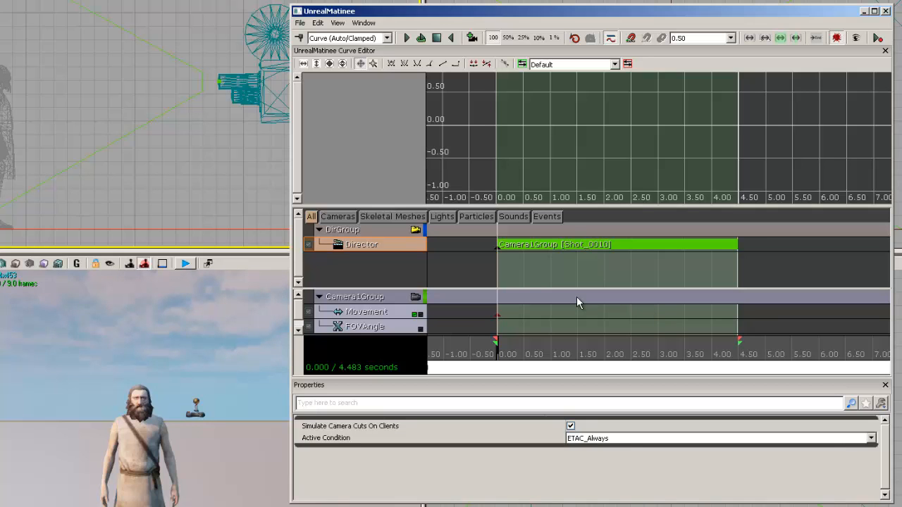
scroll(576, 297, down, 1)
scroll(575, 297, up, 2)
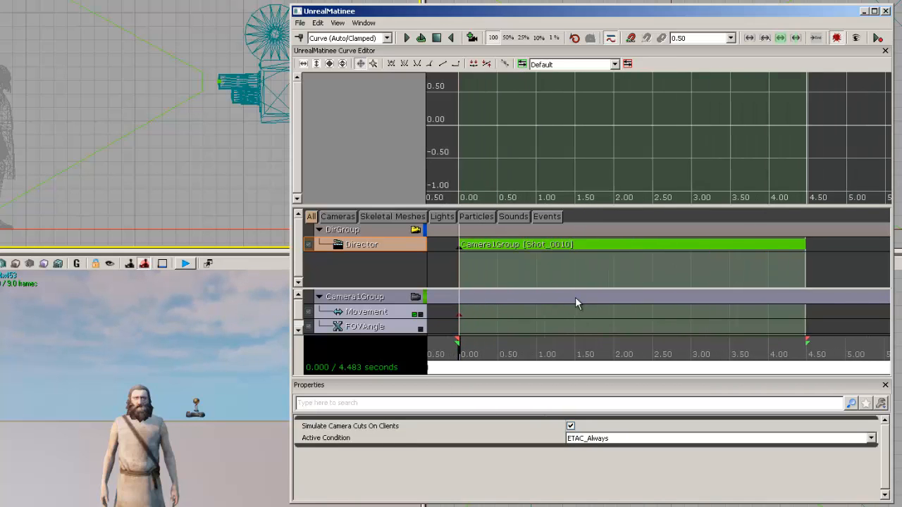
scroll(575, 297, down, 2)
scroll(575, 297, up, 3)
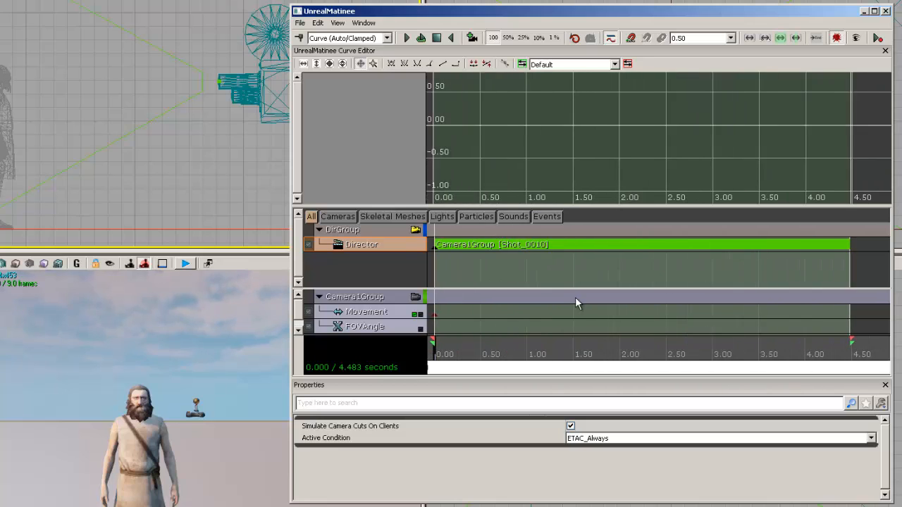
scroll(575, 297, down, 2)
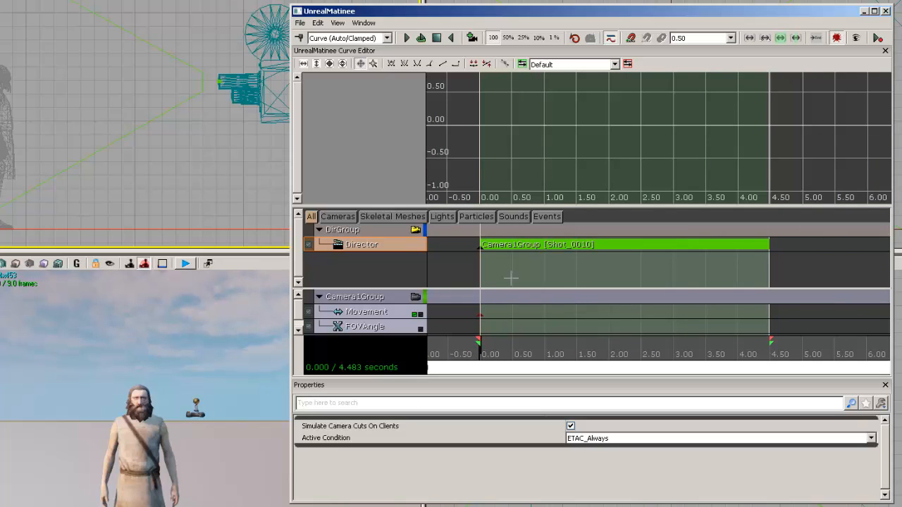
Select the Director and Movement keys in turn and shift the Movement key to about -0.01 seconds
click(480, 247)
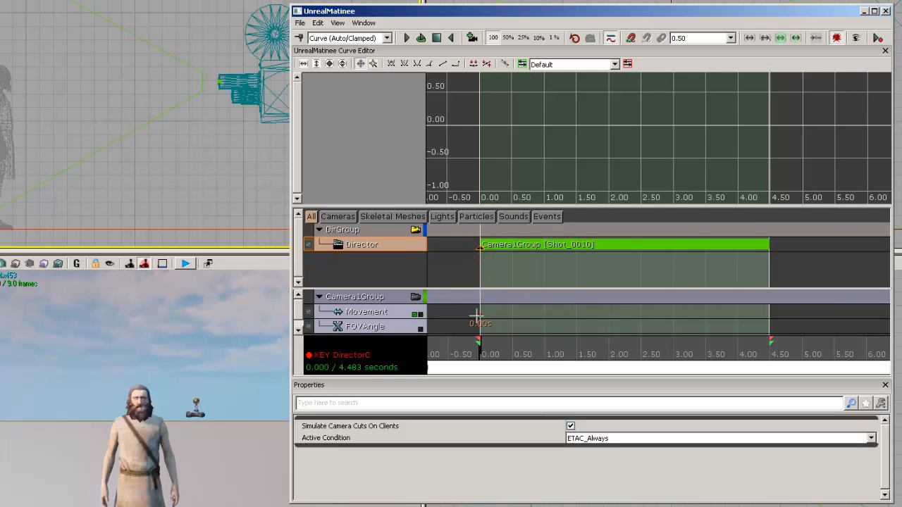
click(480, 315)
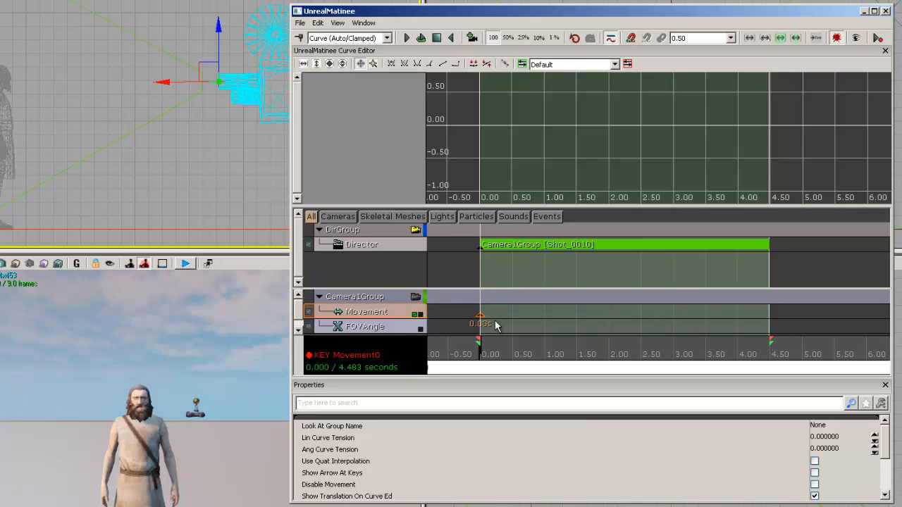
mouse_move(479, 317)
ctrl+mouse_down()
mouse_move(523, 320)
mouse_move(478, 339)
mouse_move(500, 346)
mouse_move(473, 345)
ctrl+mouse_up()
click(510, 314)
Move the Movement key in Camera1Group to 0.00 seconds, aligned with the sequence start
scroll(510, 314, up, 5)
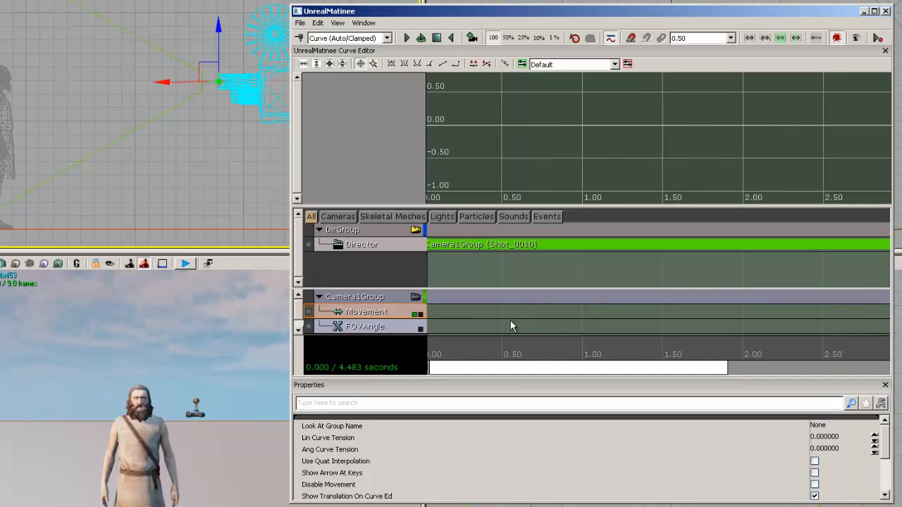
click(544, 314)
drag(517, 311, 427, 315)
scroll(473, 311, up, 7)
scroll(473, 310, up, 7)
drag(567, 316, 744, 305)
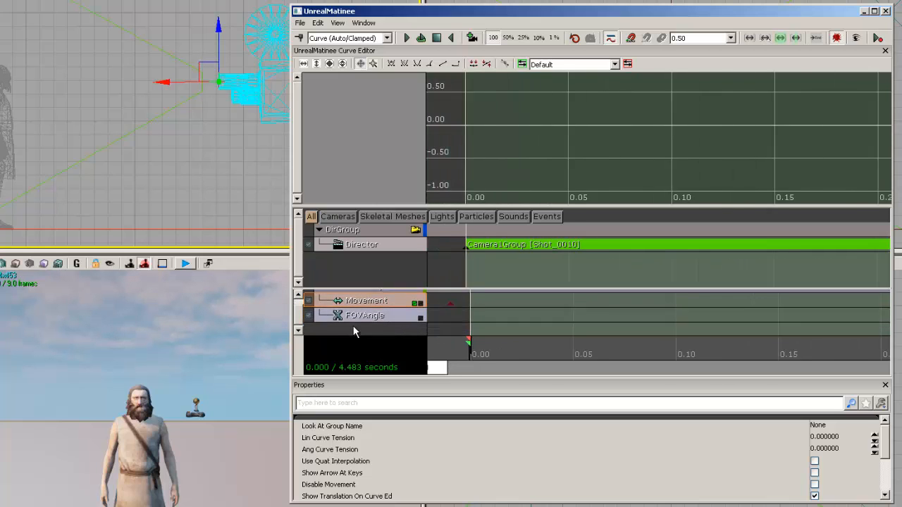
click(465, 302)
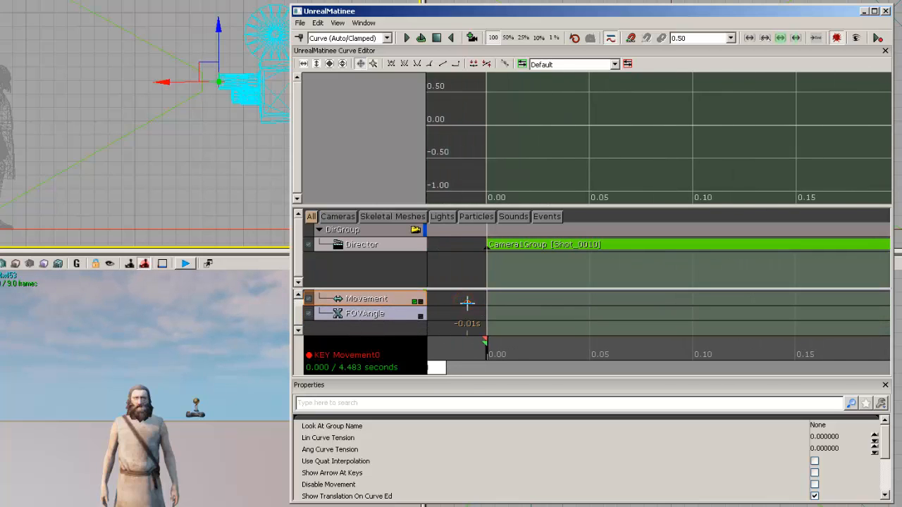
ctrl+drag(468, 303, 489, 313)
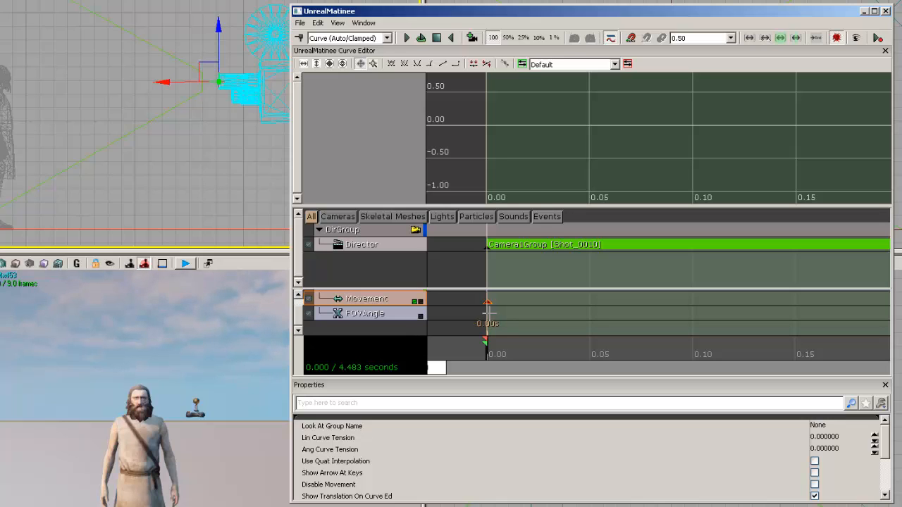
Enlarge the lower track area so that Camera1Group shows its Movement and FOVAngle tracks completely
click(546, 308)
scroll(544, 309, down, 2)
scroll(543, 309, down, 2)
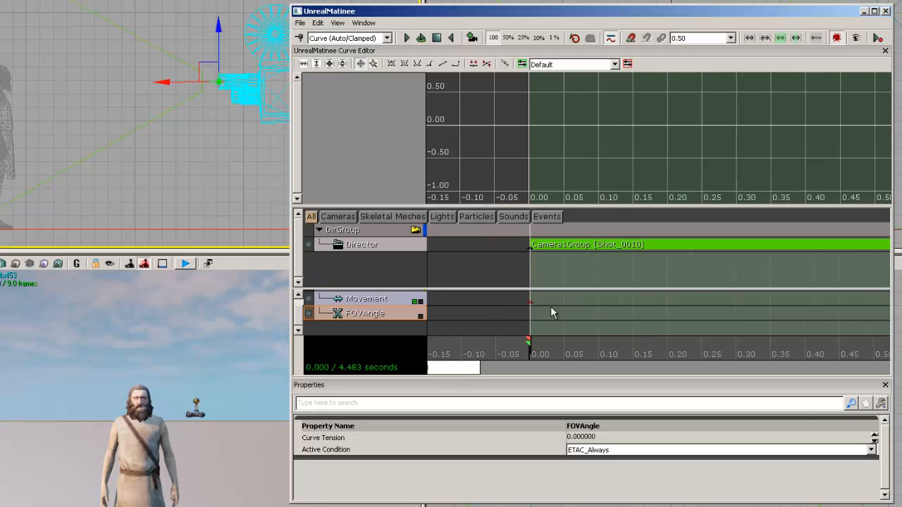
drag(683, 303, 733, 296)
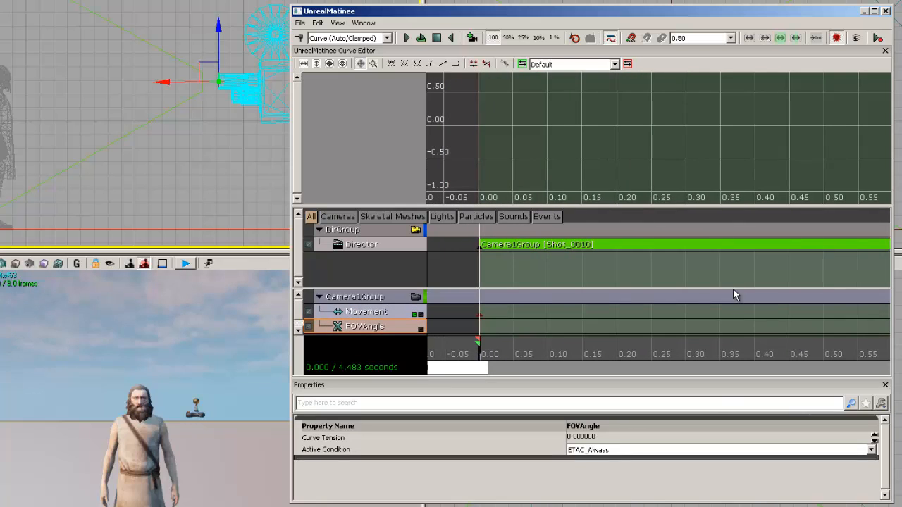
drag(604, 287, 609, 278)
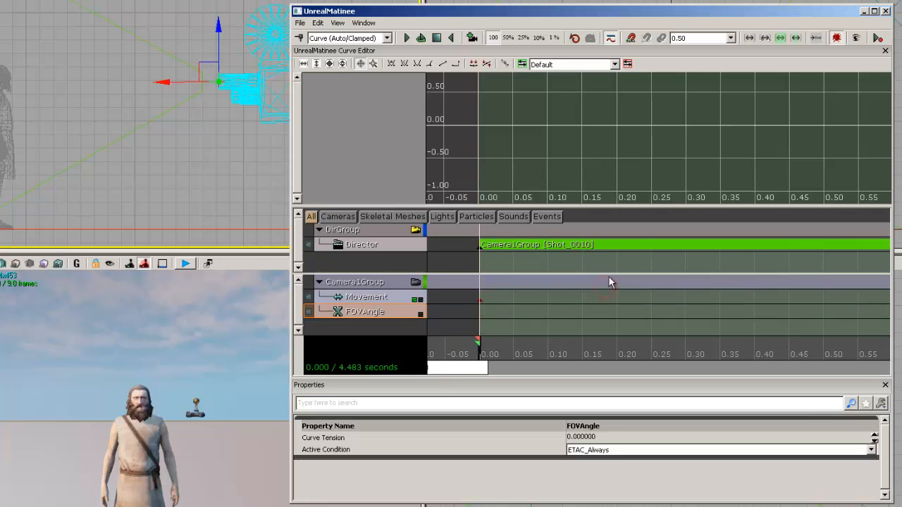
Move the Matinee time position to the sequence end at 4.483 seconds
drag(480, 368, 563, 370)
scroll(583, 322, down, 15)
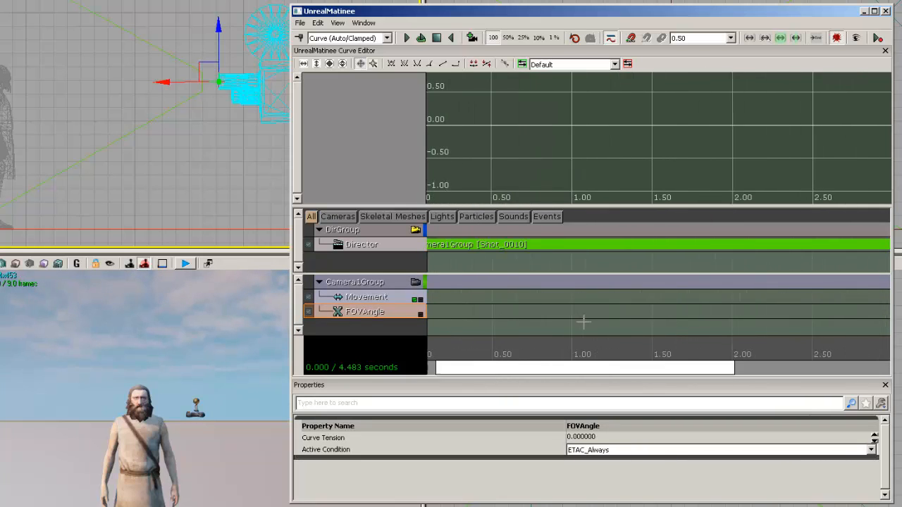
scroll(583, 322, up, 3)
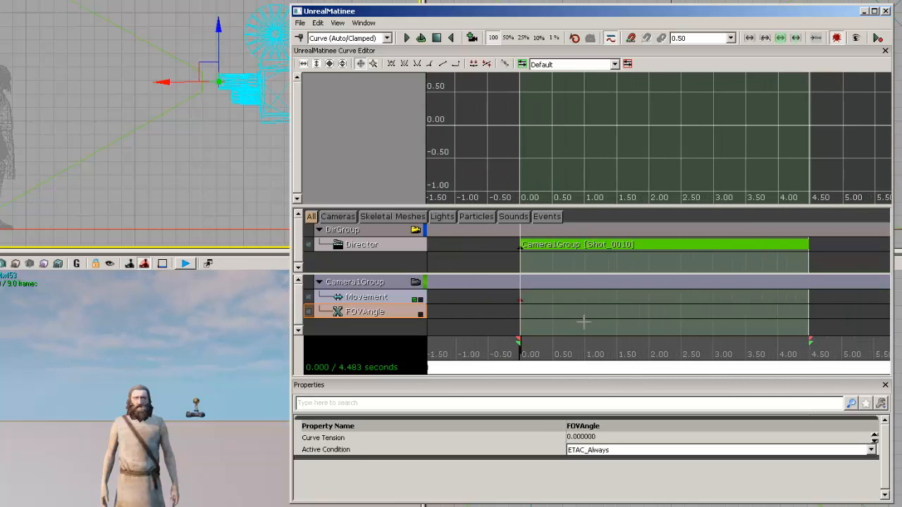
scroll(641, 321, up, 1)
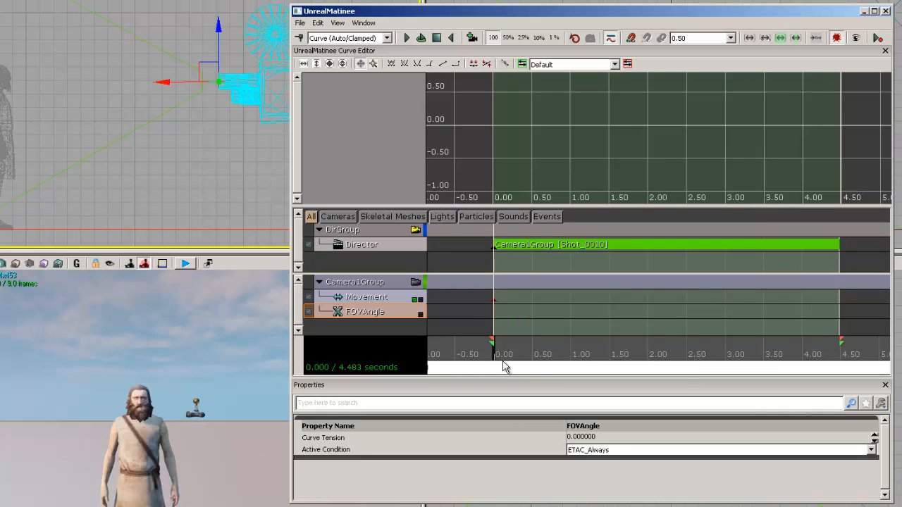
drag(495, 356, 849, 372)
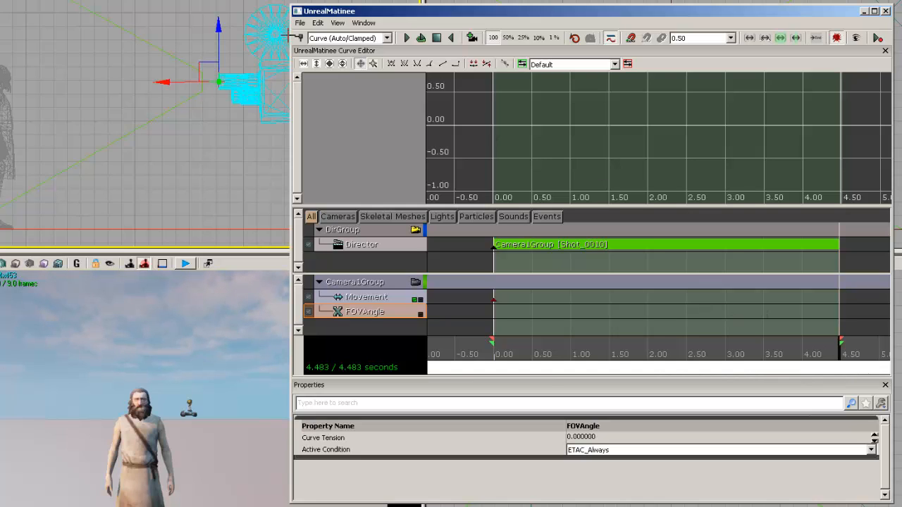
click(299, 38)
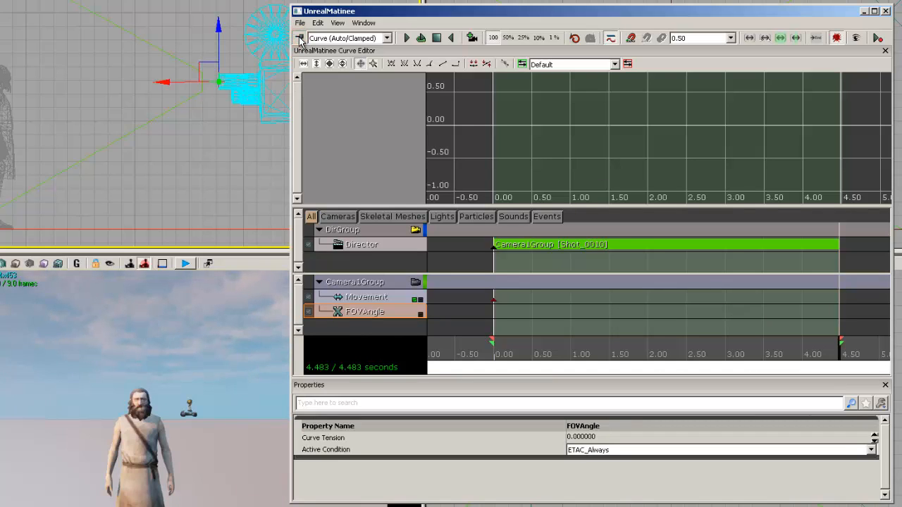
click(299, 38)
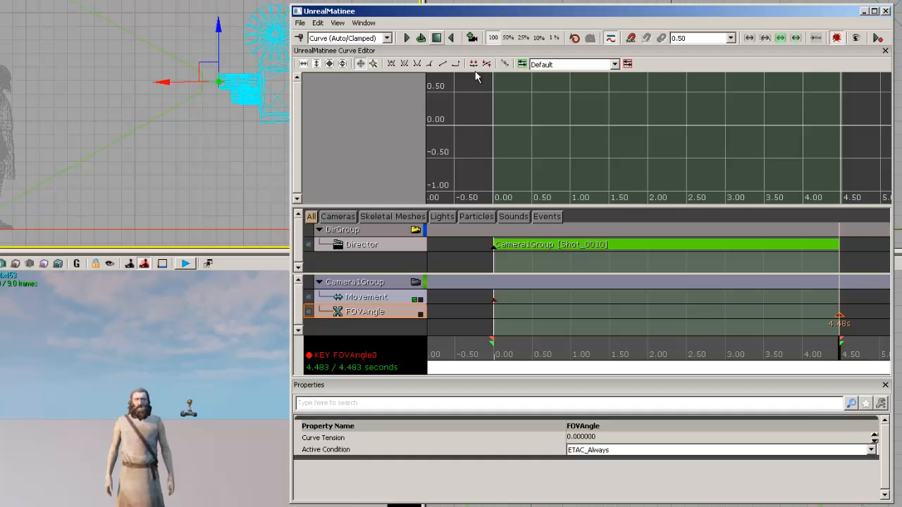
right_click(840, 315)
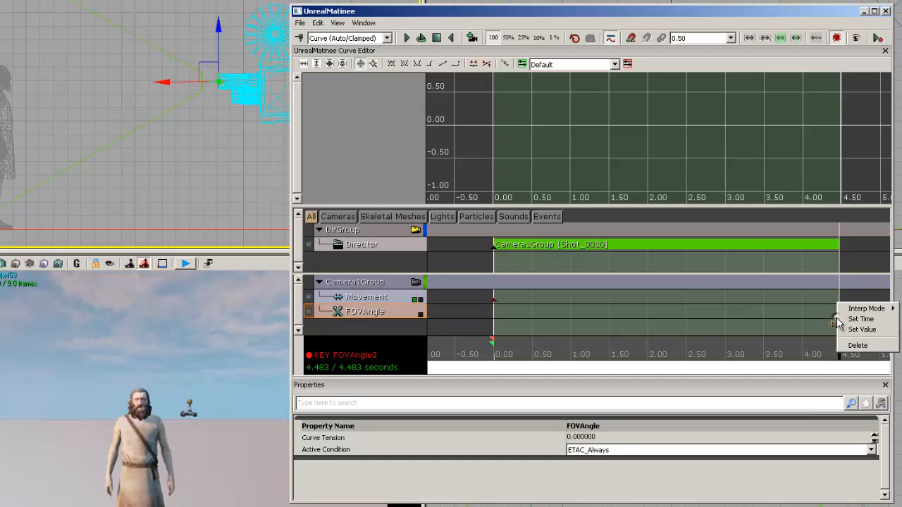
click(854, 345)
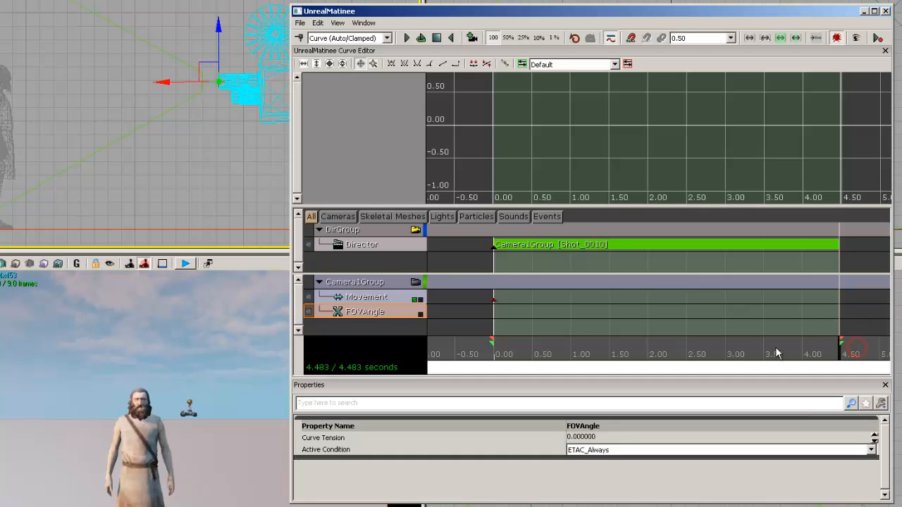
Add a Movement key for Camera1Group at the sequence end and move the camera forward into a close-up of the beggar's face
click(368, 298)
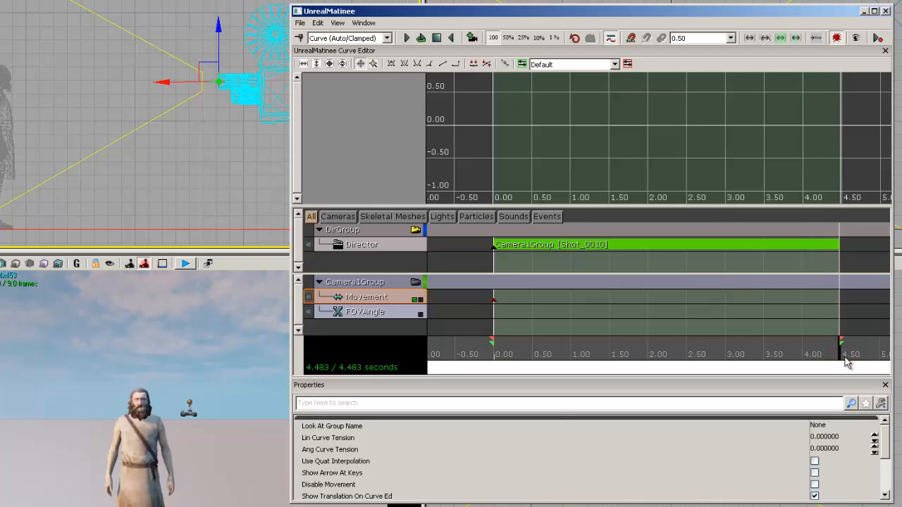
click(299, 39)
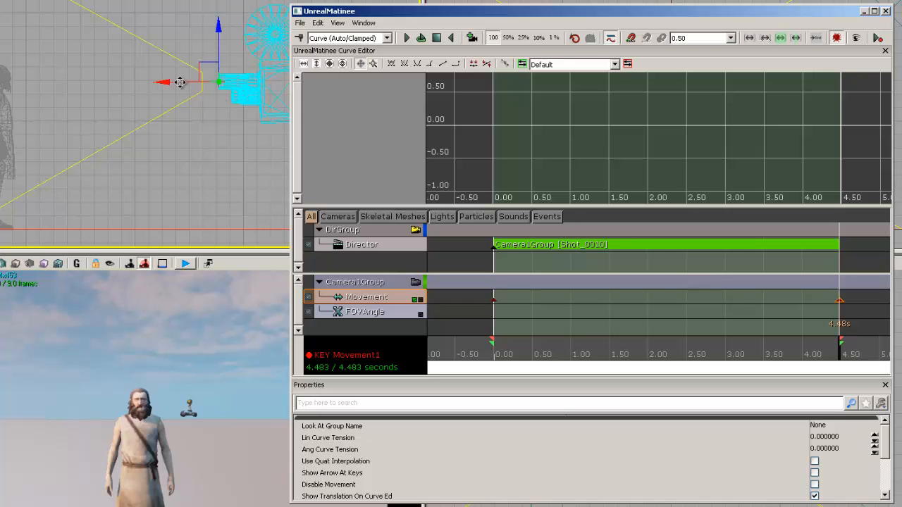
drag(177, 81, 39, 78)
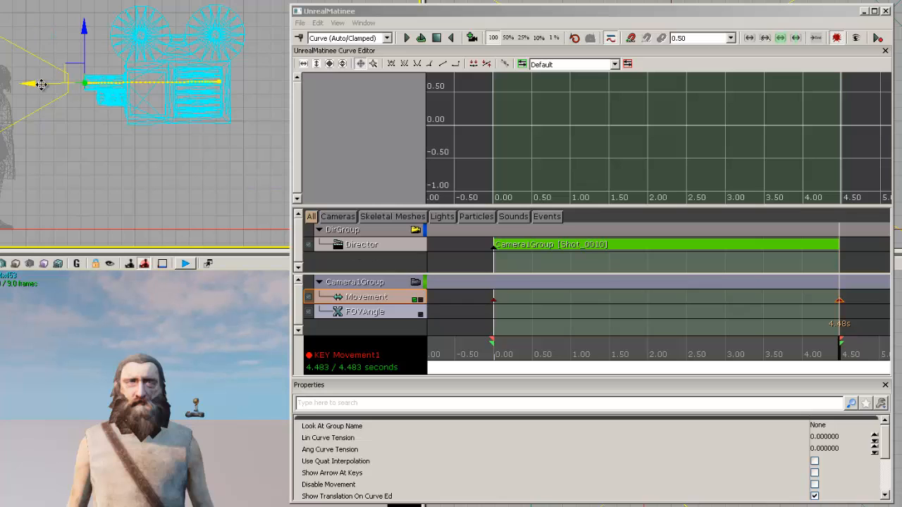
drag(24, 85, 7, 83)
key(Escape)
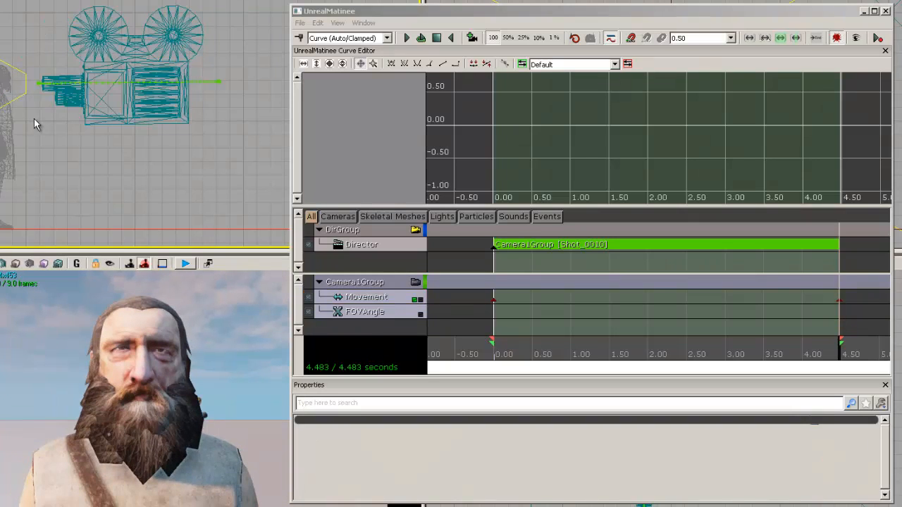
Return to the start of the sequence and play the camera's push-in towards the beggar
click(88, 93)
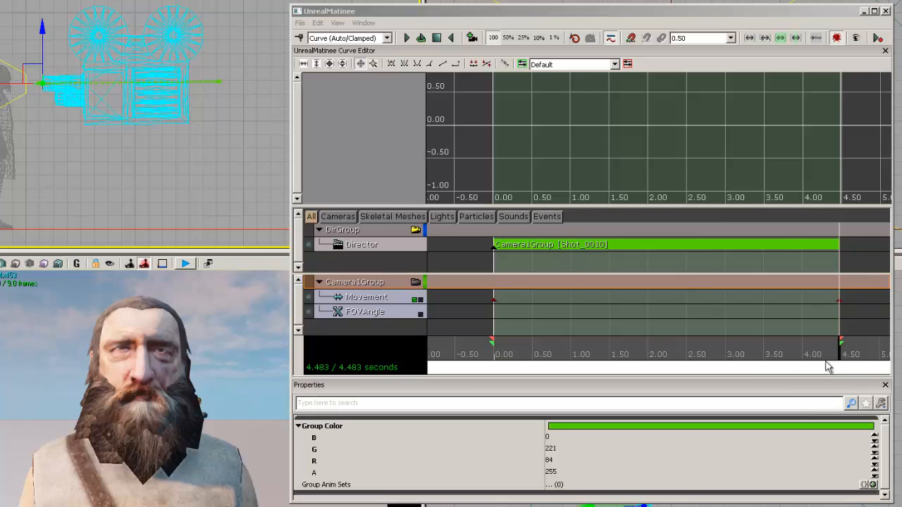
drag(841, 355, 493, 348)
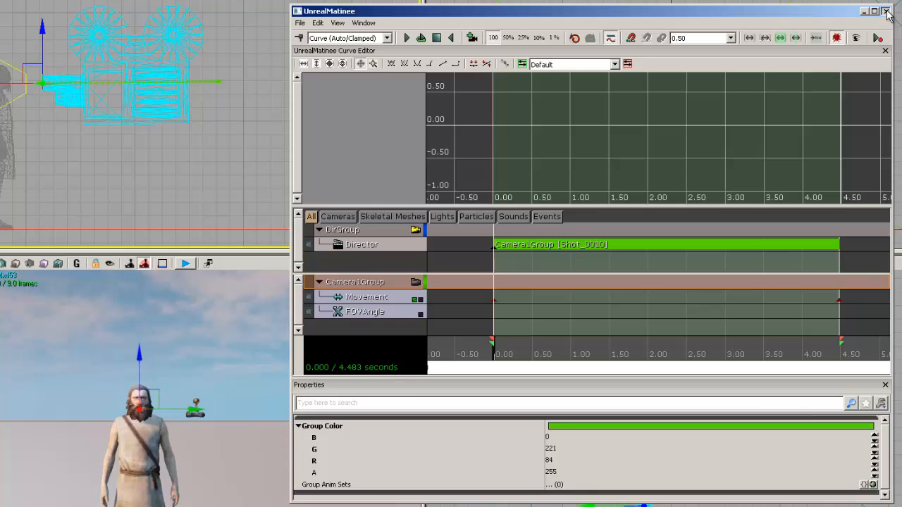
click(407, 39)
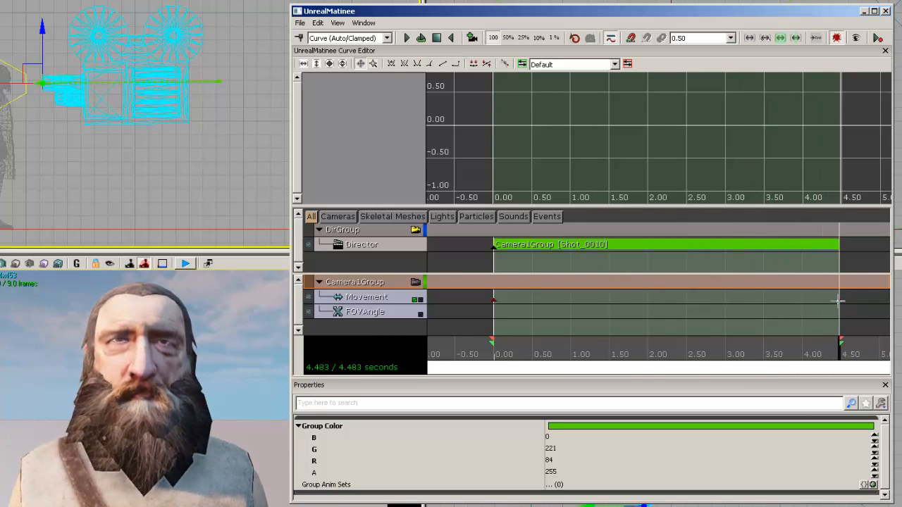
Move the last Movement key to 2.50 seconds, shorten the Matinee to about 2.51 seconds and preview the camera move
click(839, 301)
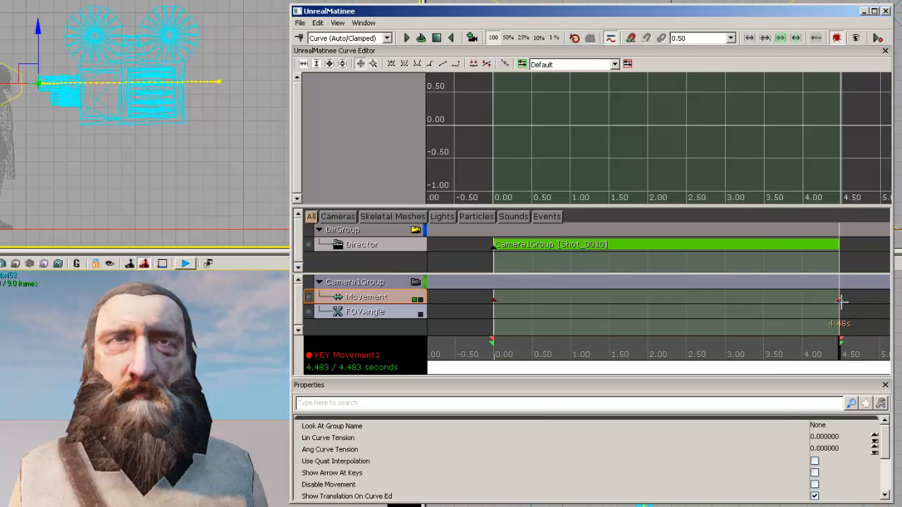
drag(841, 302, 686, 308)
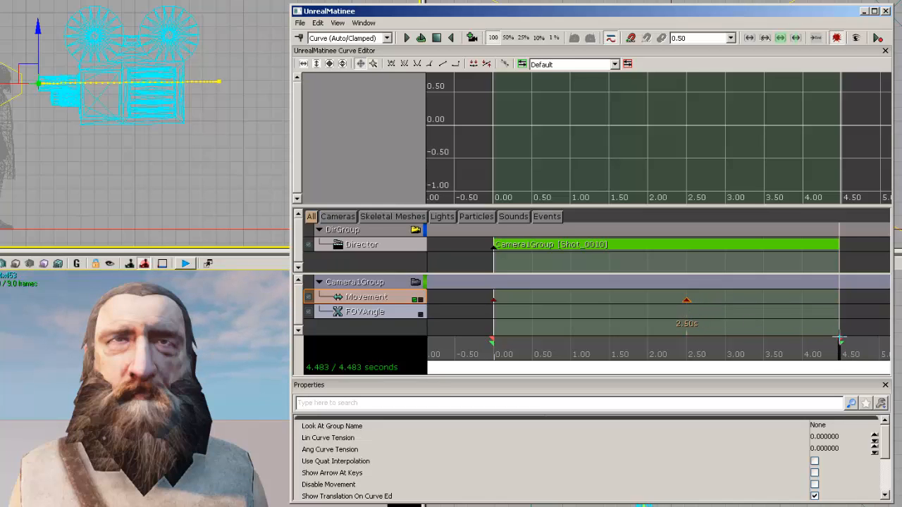
mouse_move(840, 348)
mouse_down()
mouse_move(771, 345)
mouse_move(797, 338)
mouse_move(690, 348)
mouse_up()
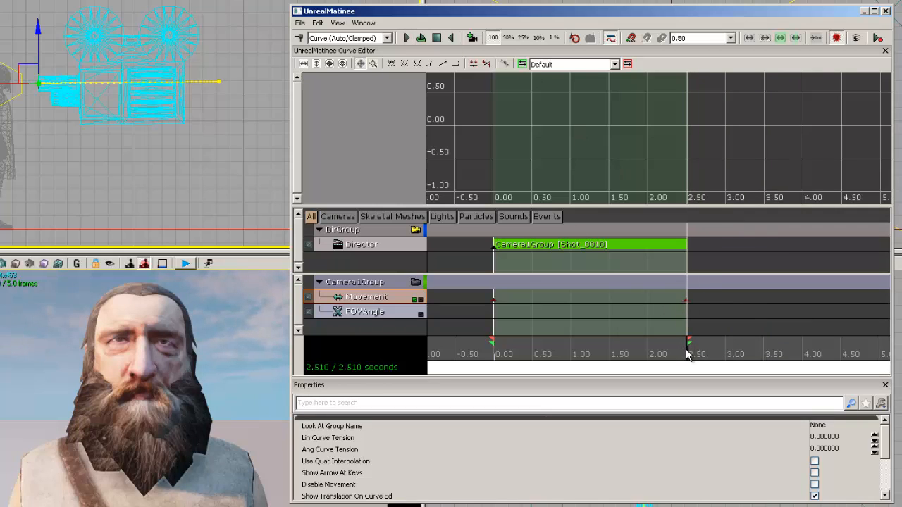
drag(689, 354, 468, 362)
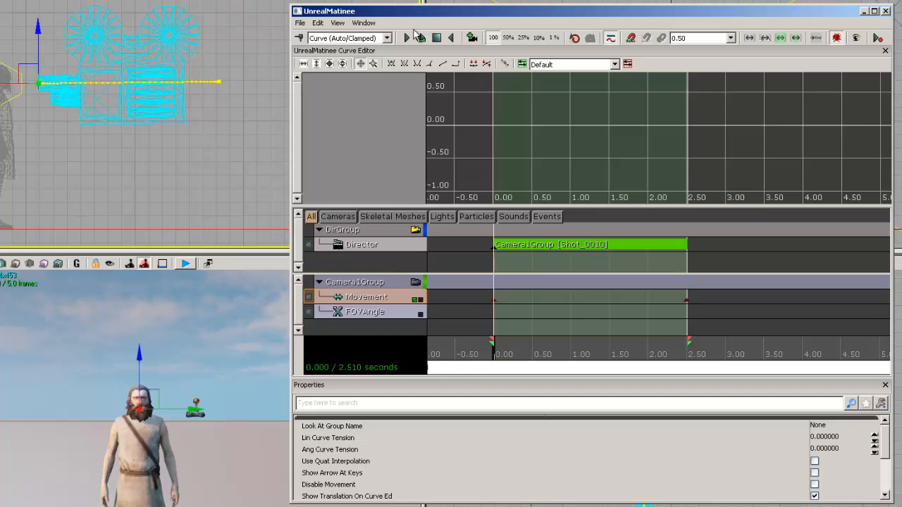
click(407, 38)
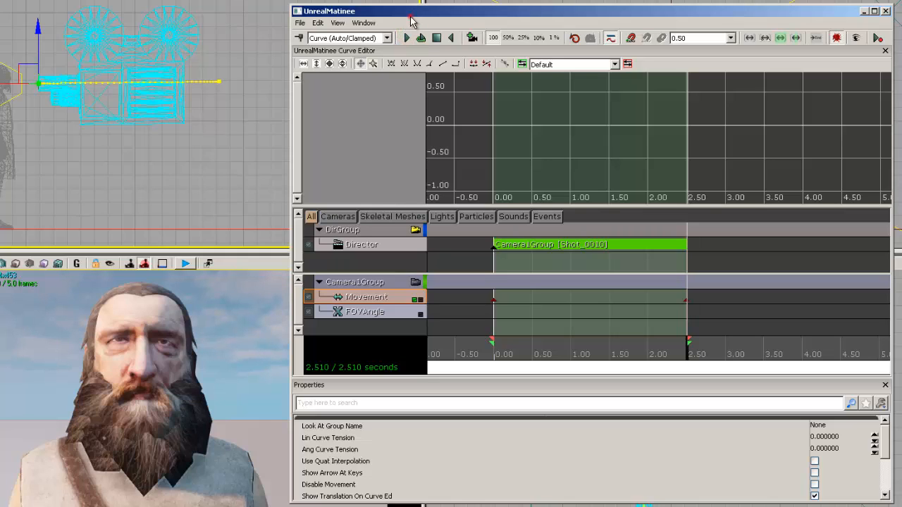
Move the last Movement key to about 1.51 seconds and shorten the Matinee to the same length
click(686, 300)
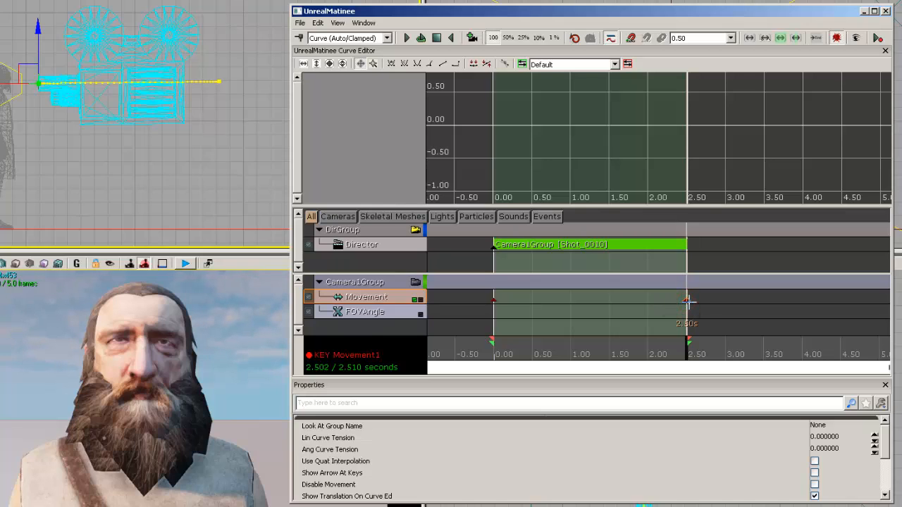
drag(686, 300, 607, 322)
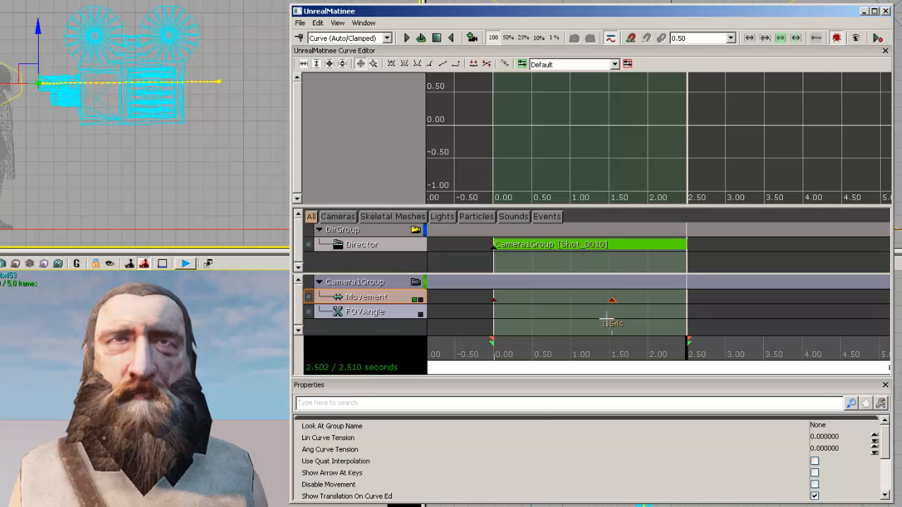
mouse_move(687, 358)
mouse_down()
mouse_move(684, 349)
mouse_move(606, 354)
mouse_move(613, 364)
mouse_up()
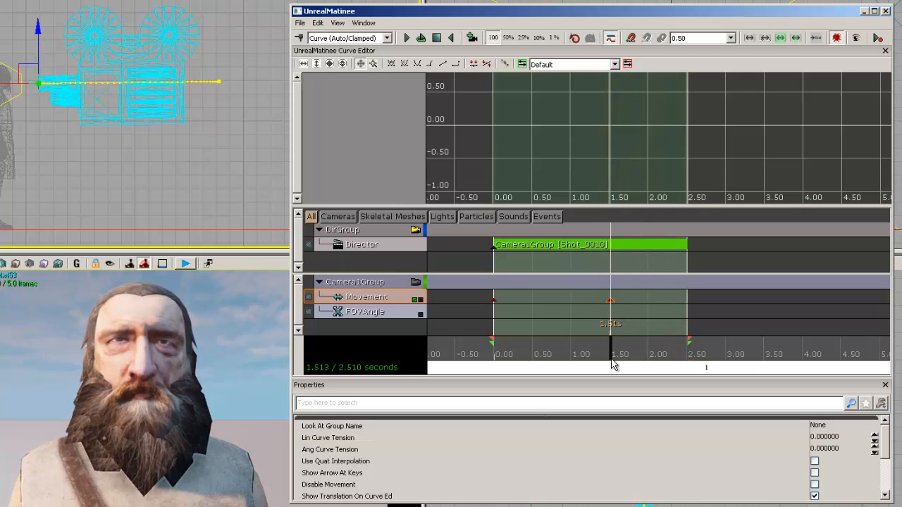
drag(690, 342, 609, 351)
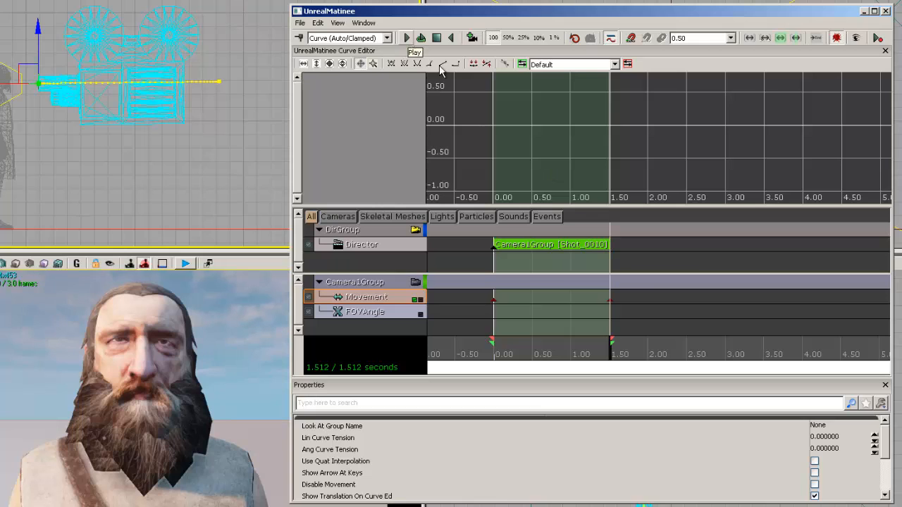
Play the shortened camera move from the start, and run it in reverse back to 0.000 seconds
drag(611, 355, 493, 354)
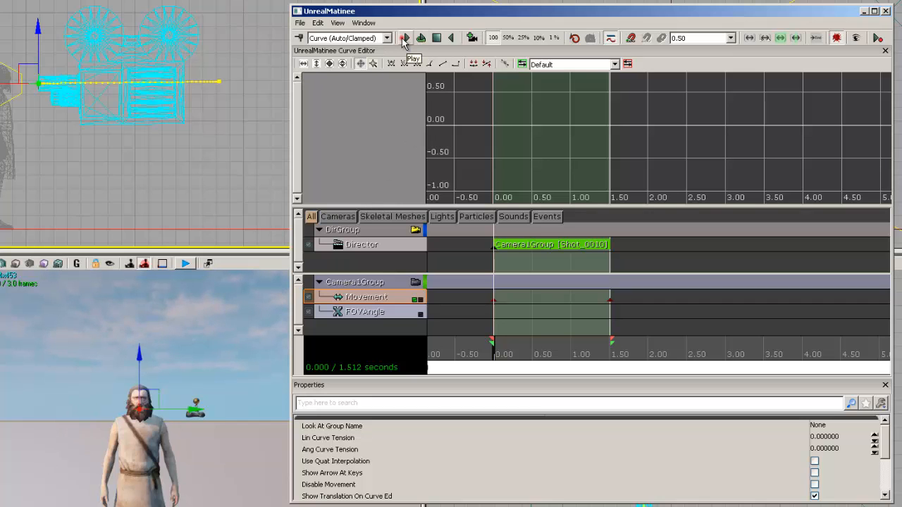
click(404, 40)
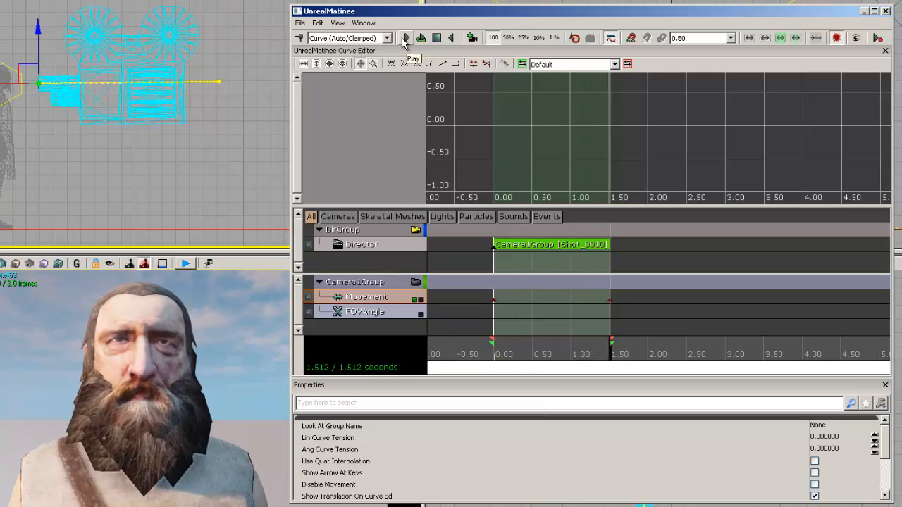
click(453, 39)
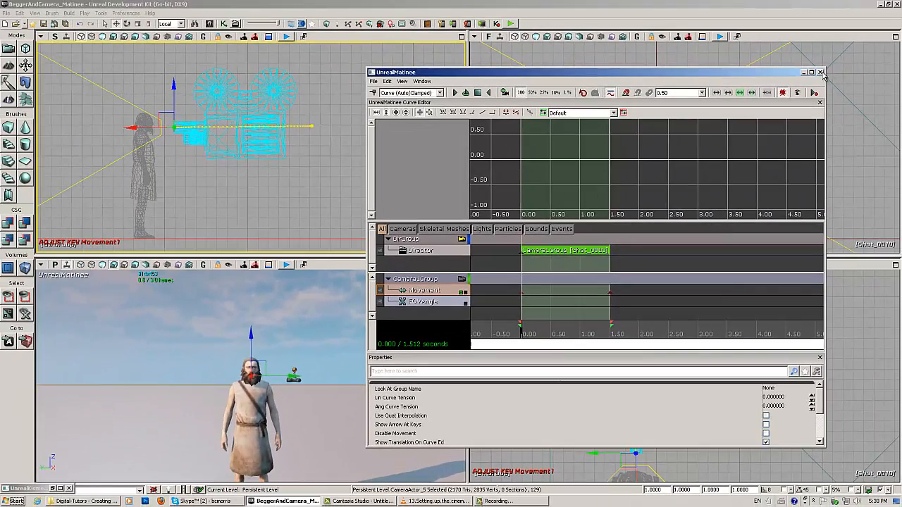
Close the Matinee editor, restore the Kismet window and move the data and camera variables farther below the Matinee node
click(820, 73)
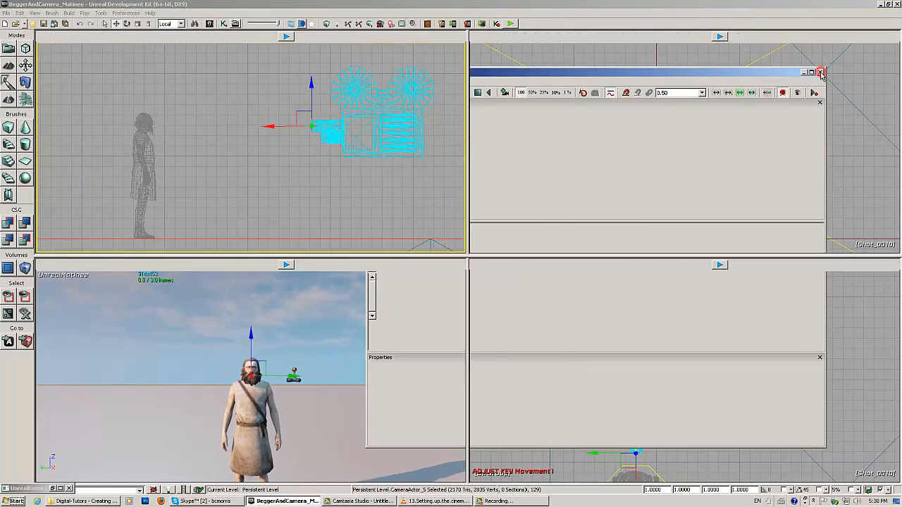
click(52, 488)
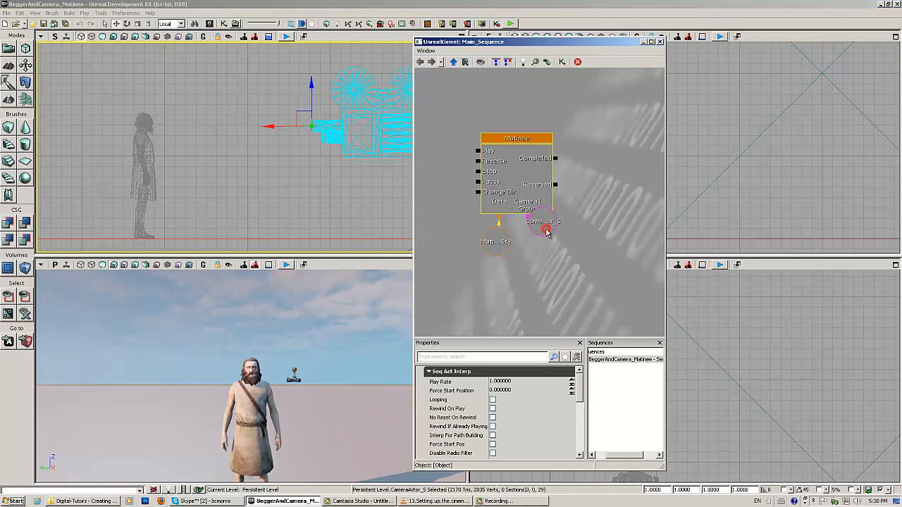
mouse_move(546, 231)
mouse_down()
mouse_move(552, 211)
mouse_move(552, 243)
mouse_up()
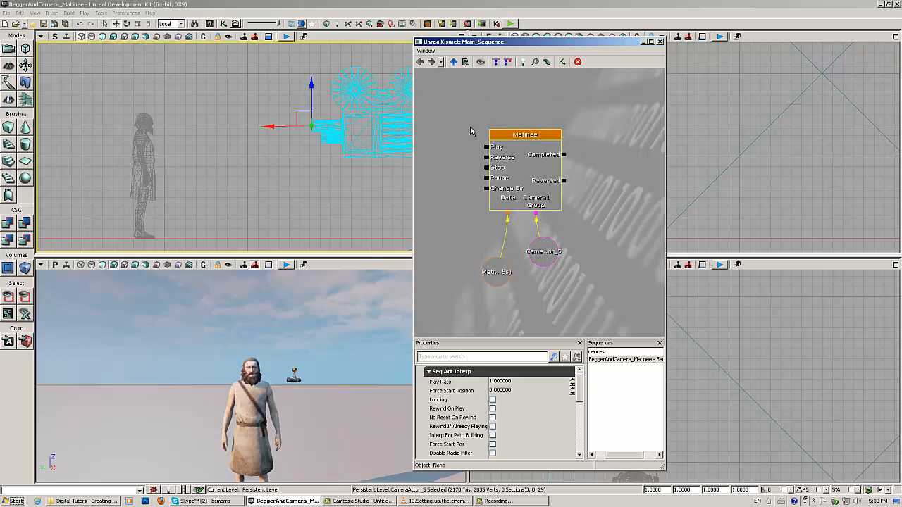
drag(451, 166, 501, 198)
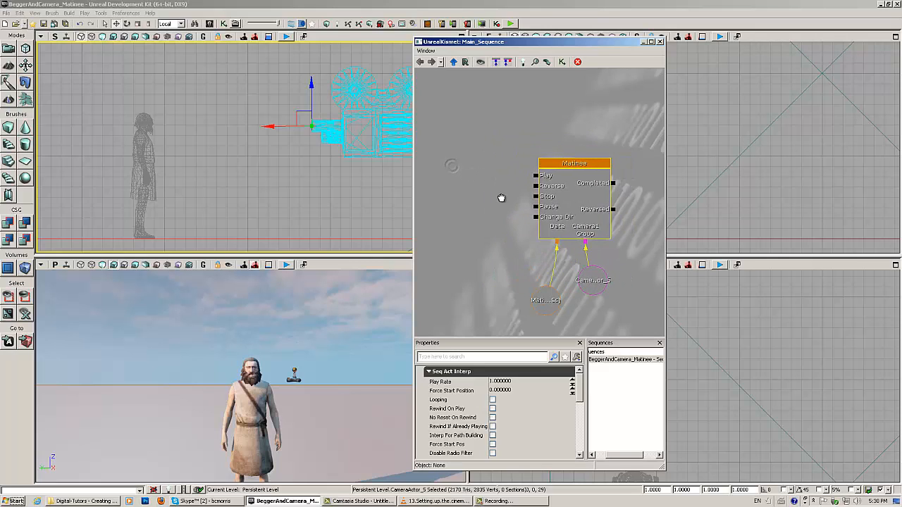
scroll(502, 194, down, 1)
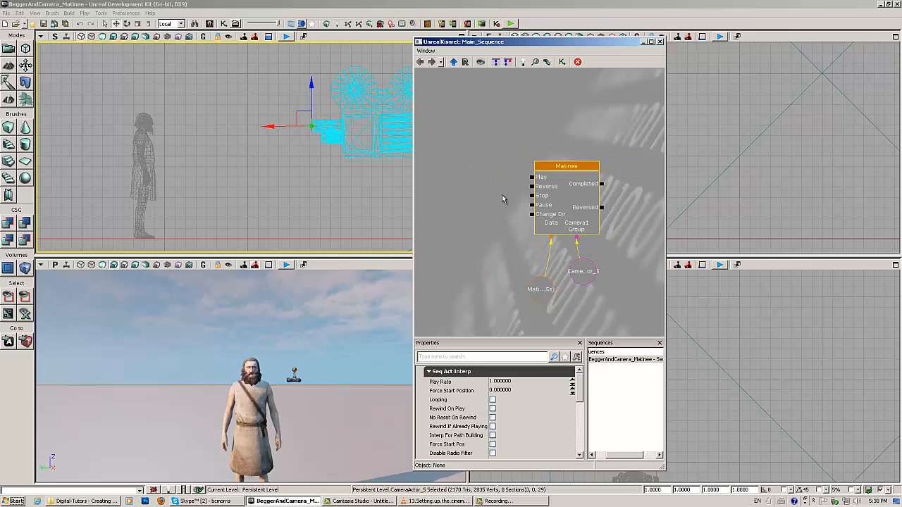
scroll(502, 194, up, 1)
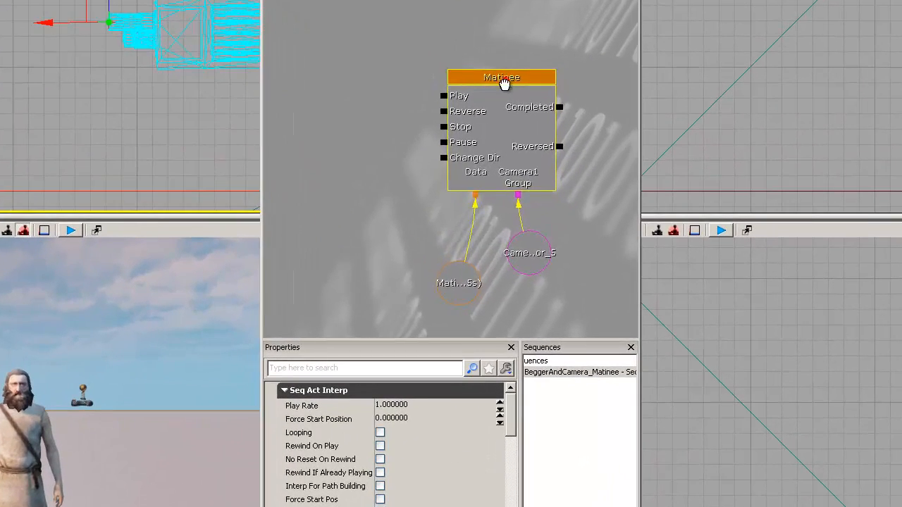
drag(504, 83, 420, 49)
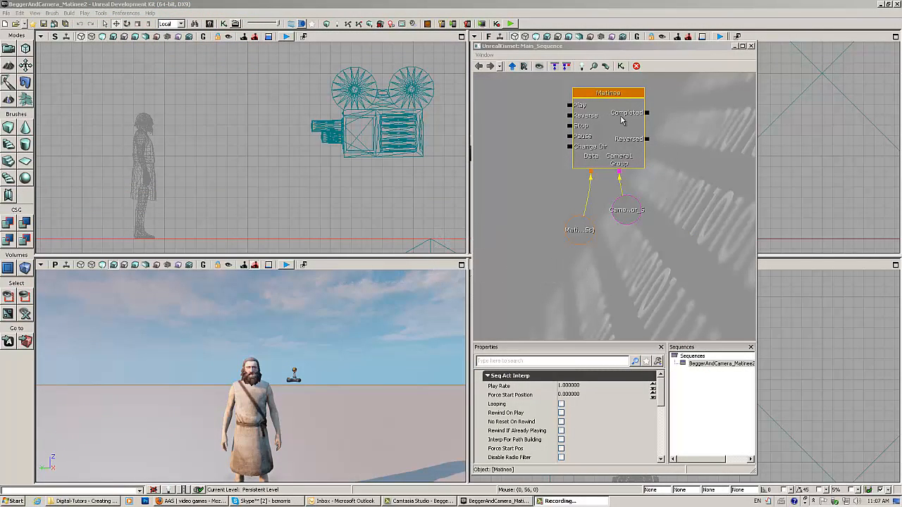
click(676, 188)
scroll(676, 188, down, 1)
scroll(621, 184, up, 1)
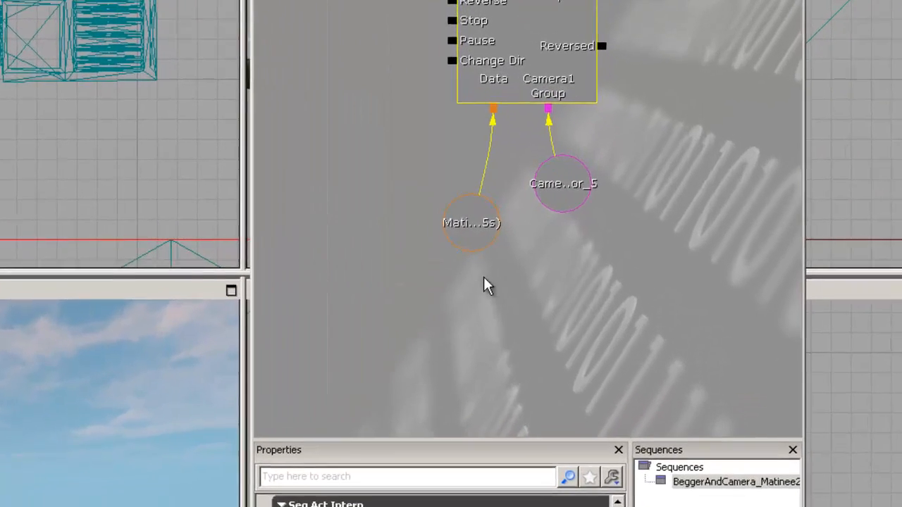
Add a second Matinee node below the first one's variables and open it for editing, clear of the Kismet graph
right_click(591, 256)
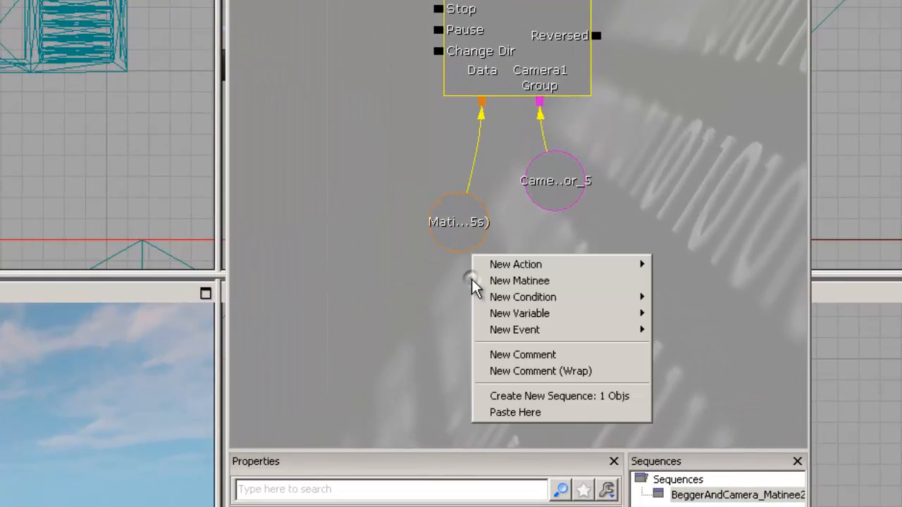
click(549, 281)
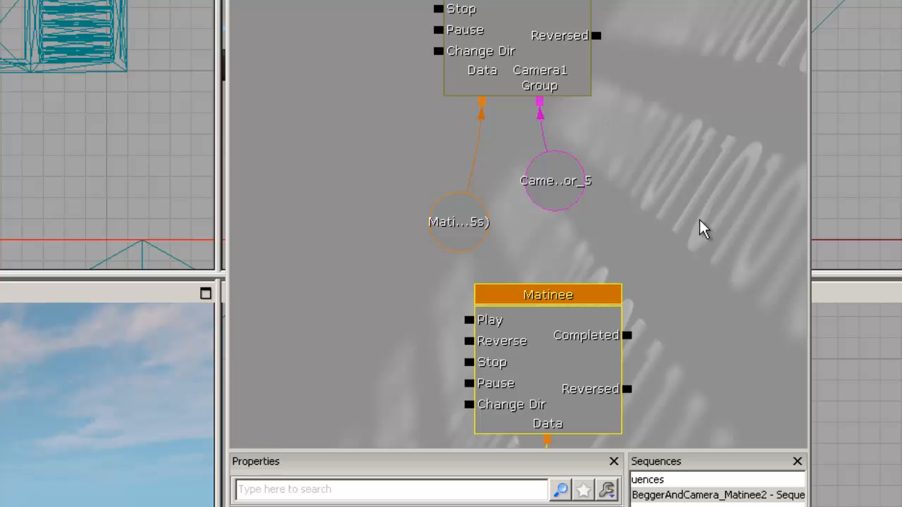
drag(697, 227, 668, 35)
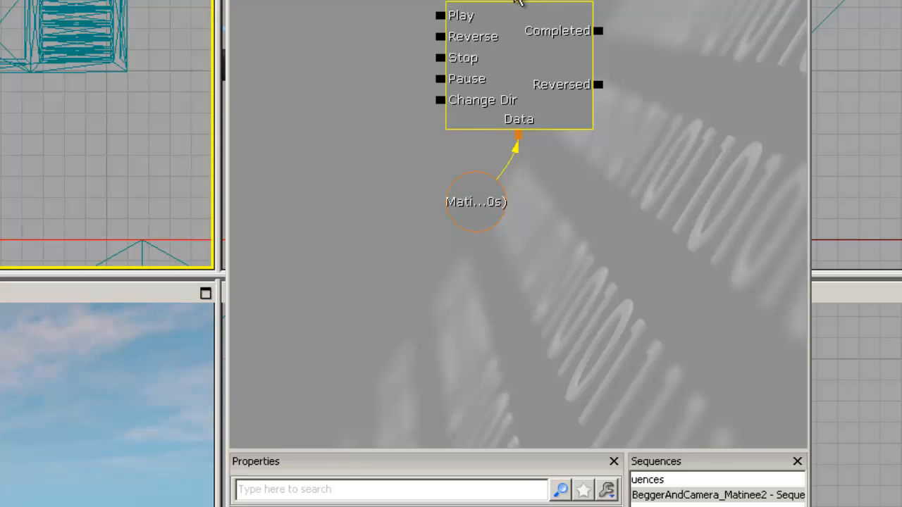
double_click(518, 32)
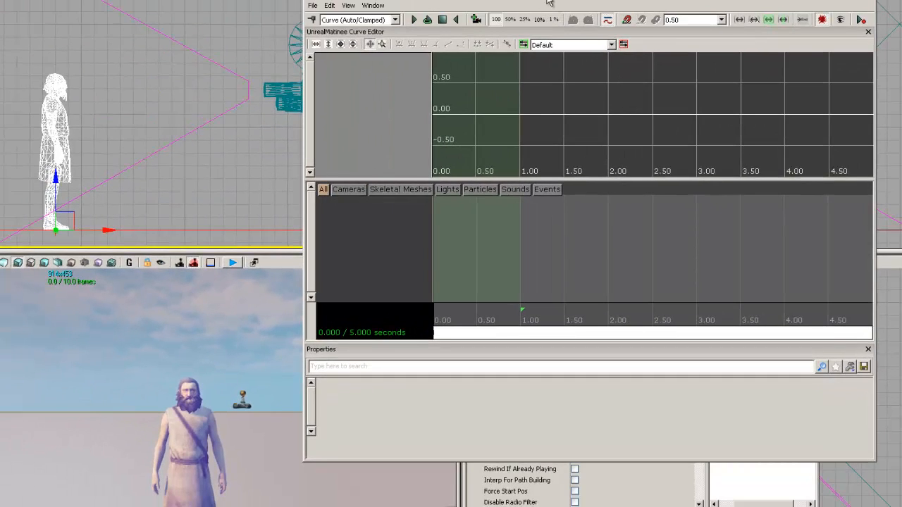
drag(549, 3, 244, 13)
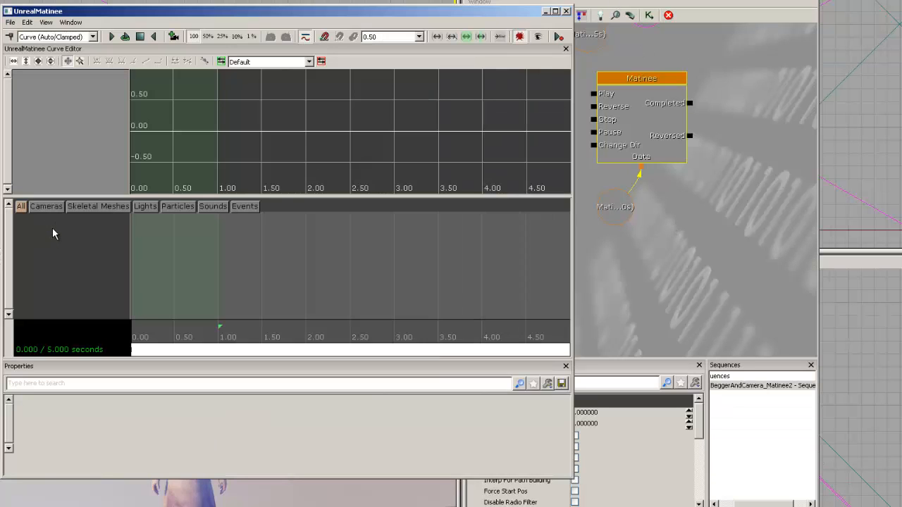
Add a new skeletal mesh group named BeggarMeshGroup01 to the new Matinee
right_click(71, 221)
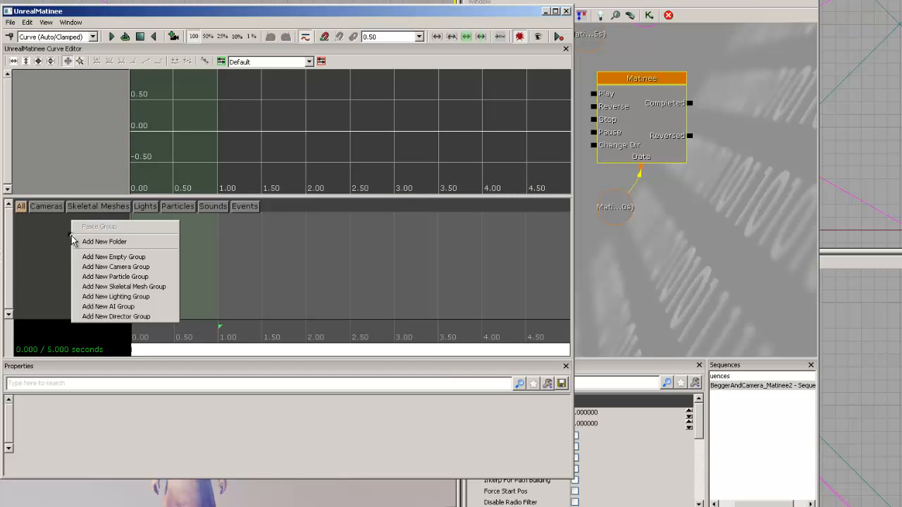
click(114, 286)
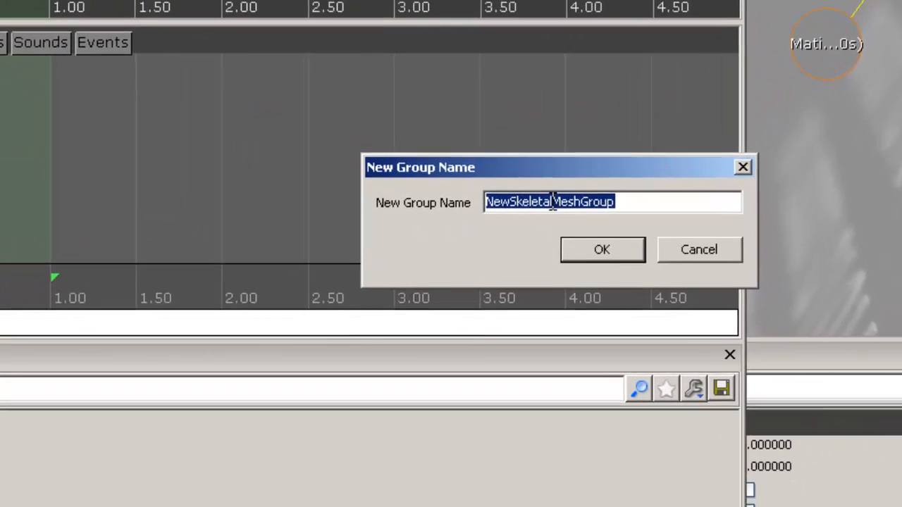
drag(474, 288, 387, 289)
text(Be)
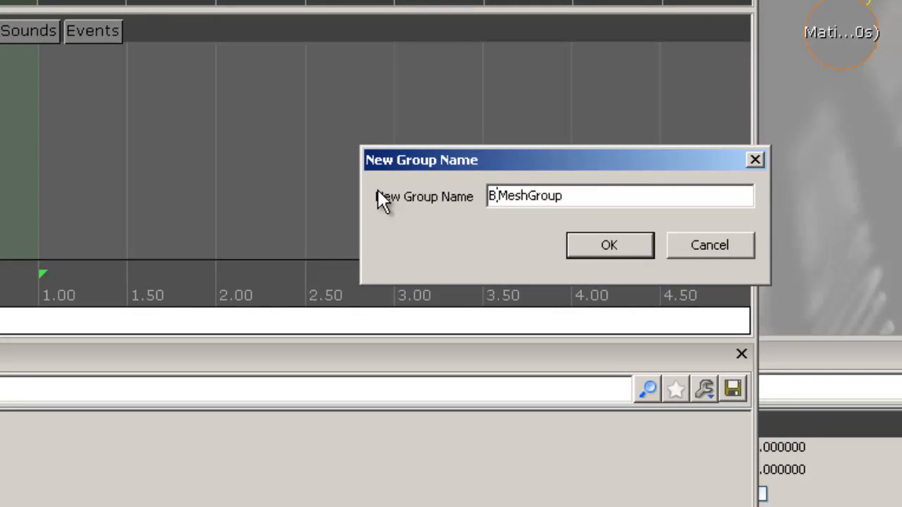
text(ggar)
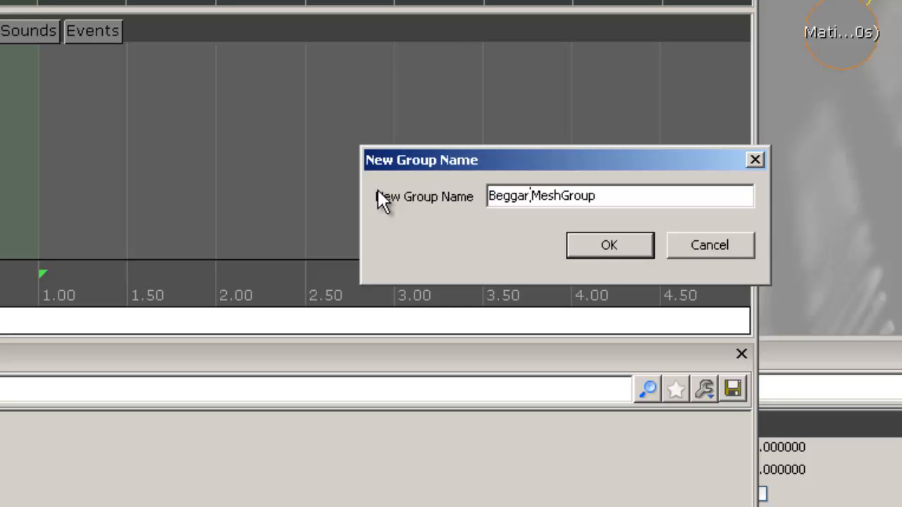
key(BackSpace)
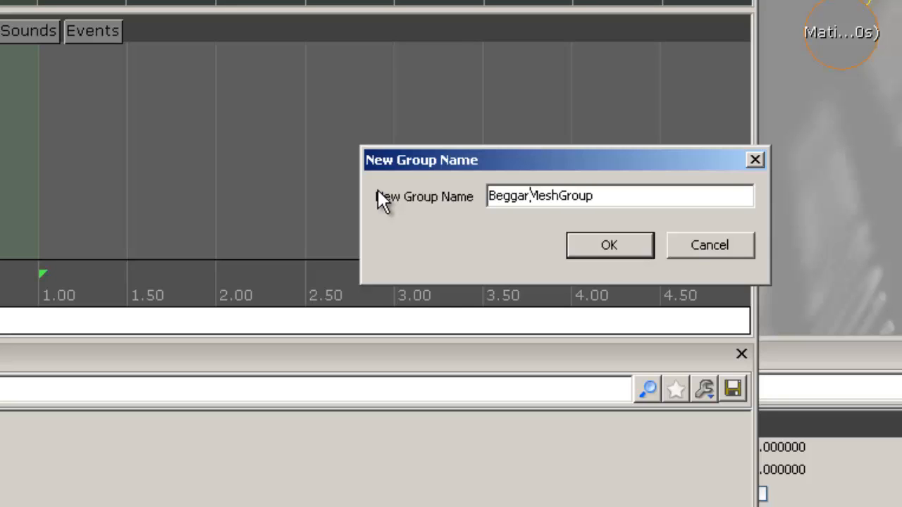
click(609, 248)
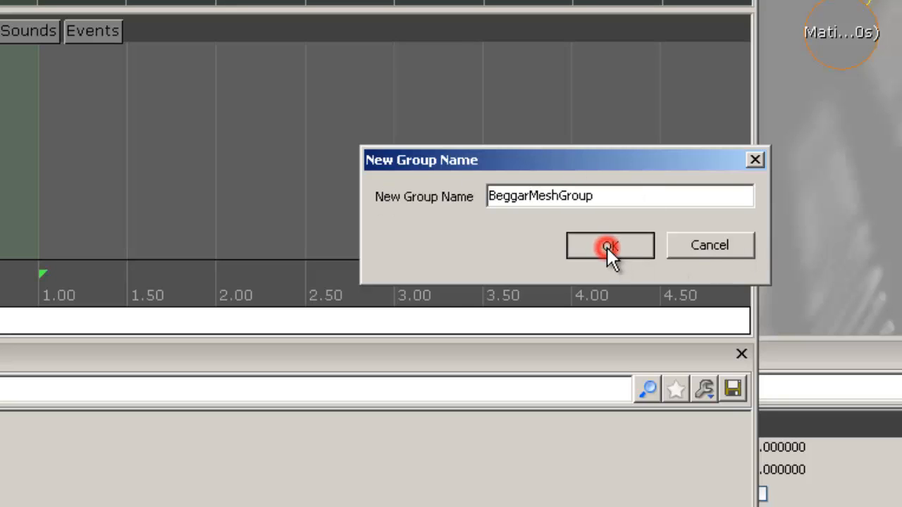
click(603, 196)
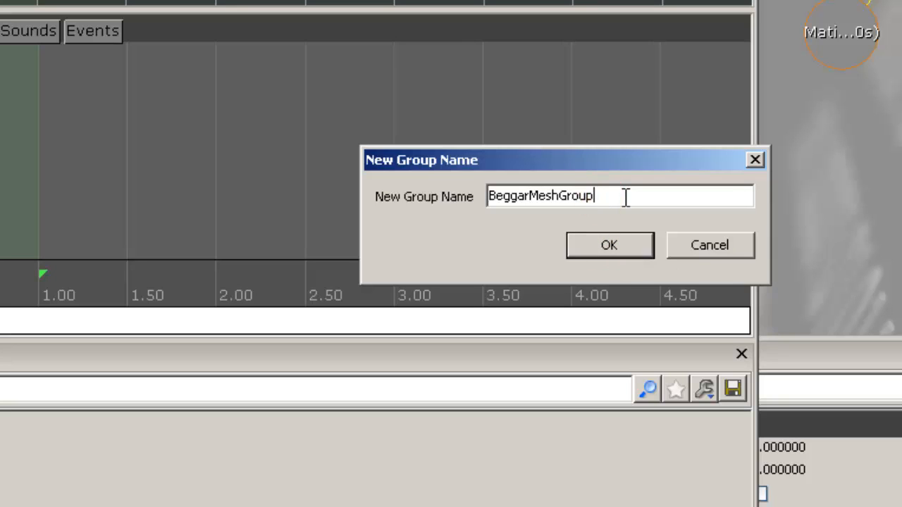
text(01)
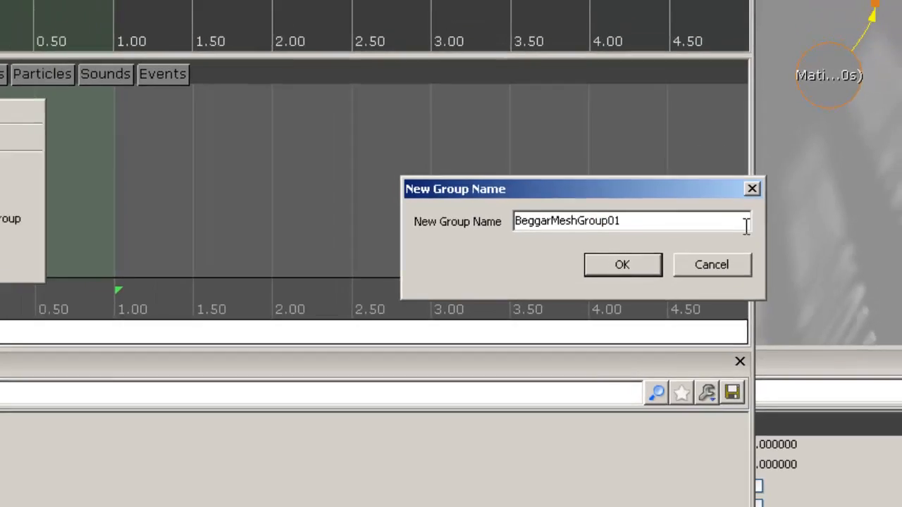
click(608, 244)
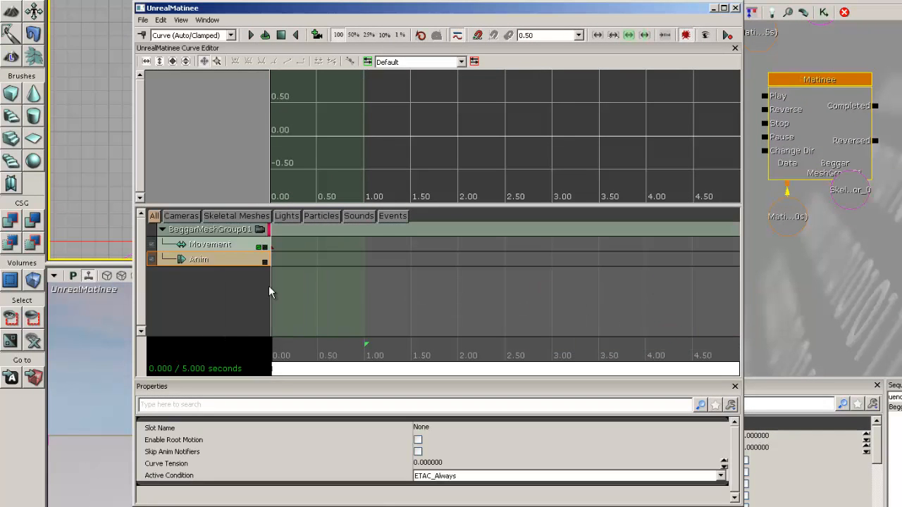
Assign NewBeggerAnimSET from the AAS npc_animation package as a Group Anim Sets item of BeggarMeshGroup01 and minimize the Content Browser
click(197, 229)
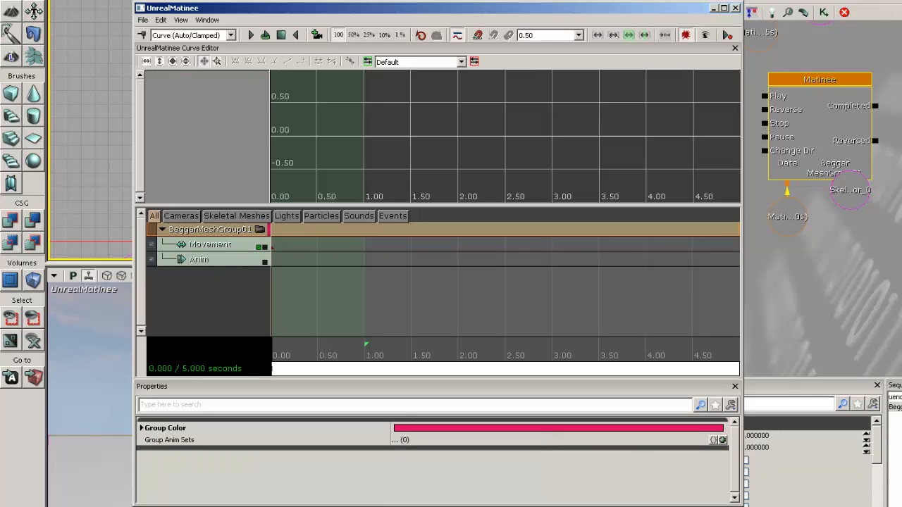
key(alt+Tab)
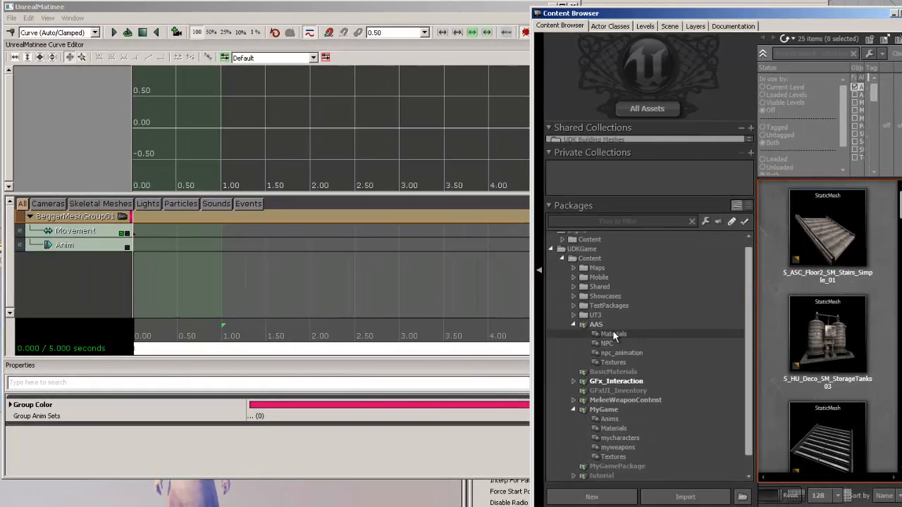
click(613, 334)
click(620, 353)
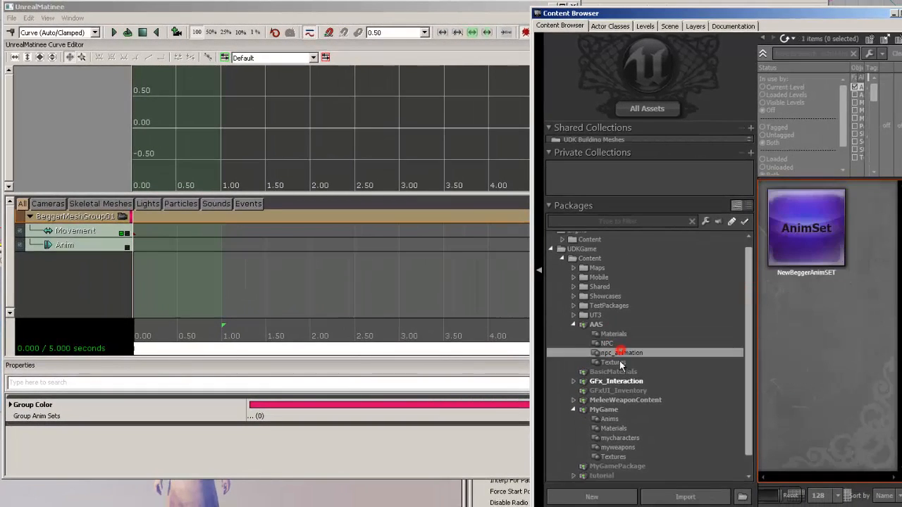
click(808, 243)
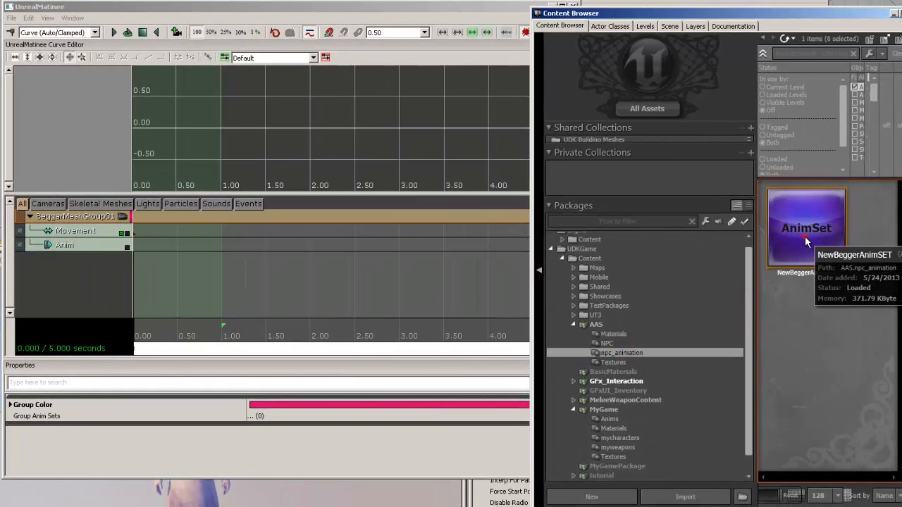
click(418, 457)
click(560, 416)
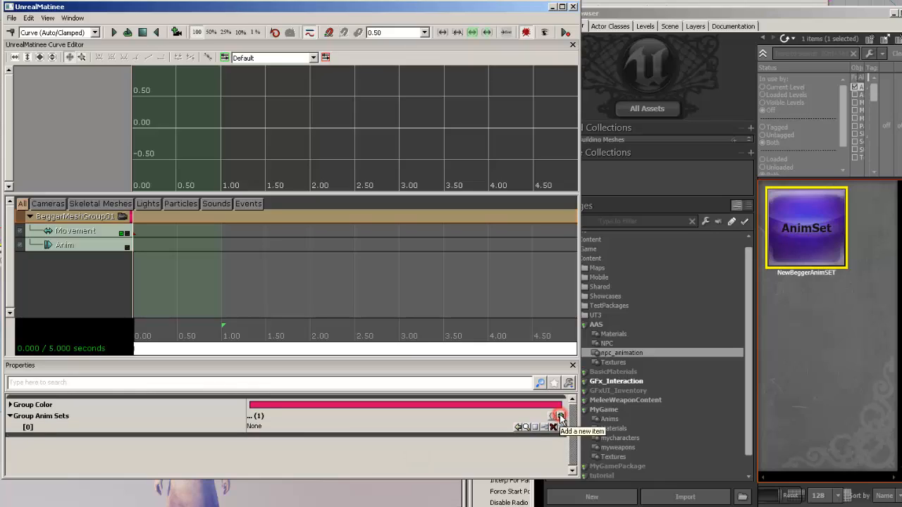
click(518, 428)
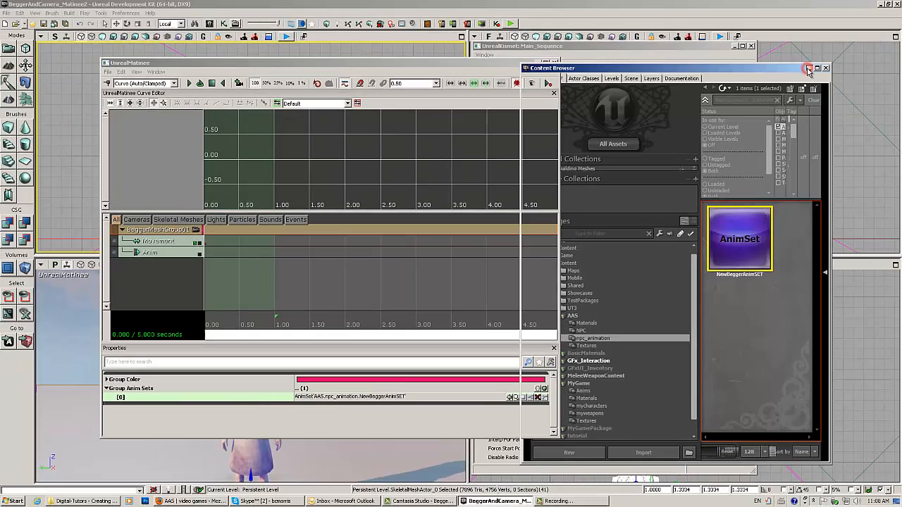
click(889, 14)
Examine the beggar SkeletalMeshActor's animation properties and Anim Sets, filtering the properties by "anim", and close them
drag(465, 63, 765, 67)
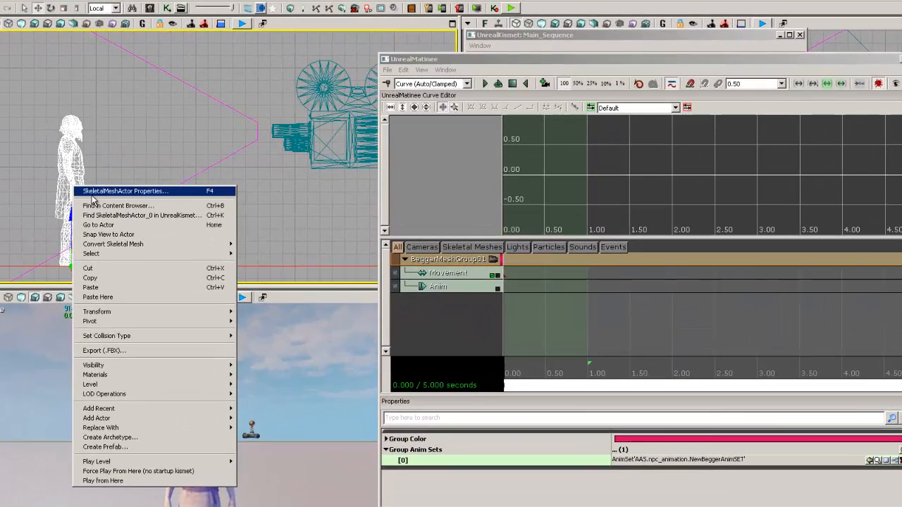
click(102, 187)
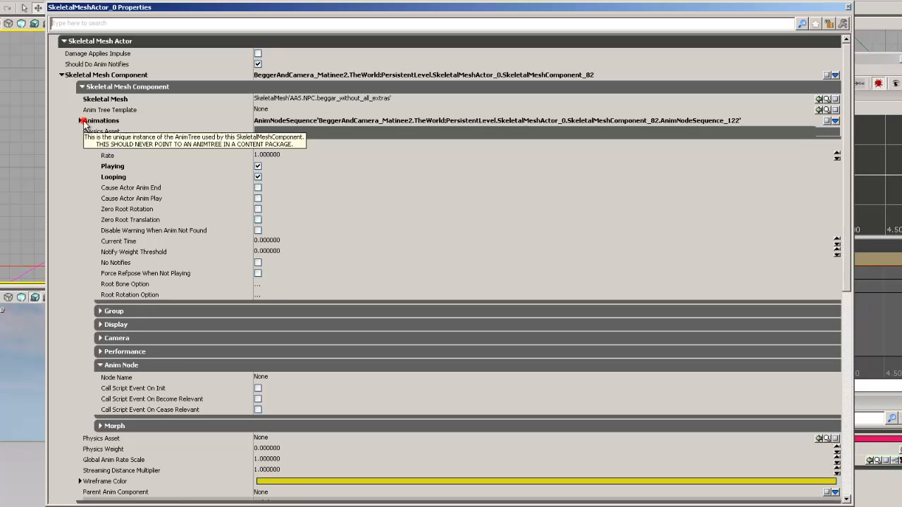
click(80, 121)
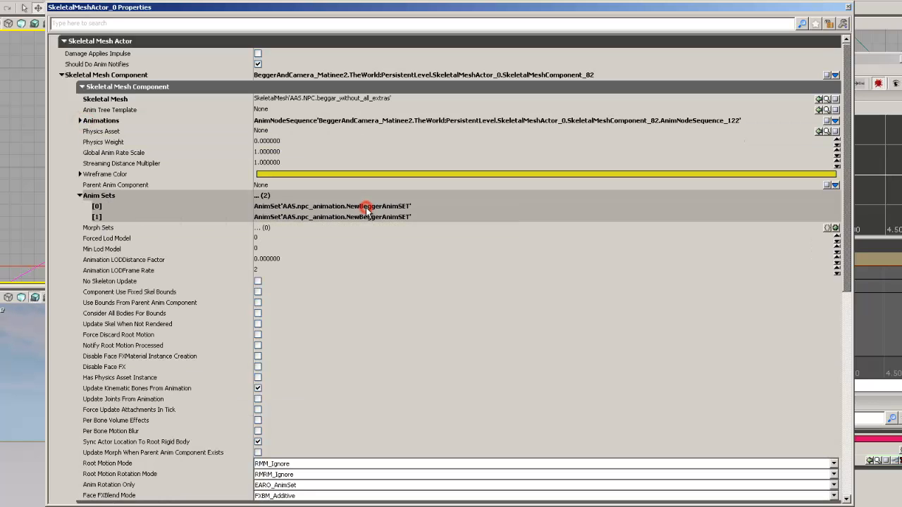
click(79, 195)
click(80, 196)
scroll(456, 232, down, 3)
scroll(456, 235, down, 3)
scroll(459, 235, up, 6)
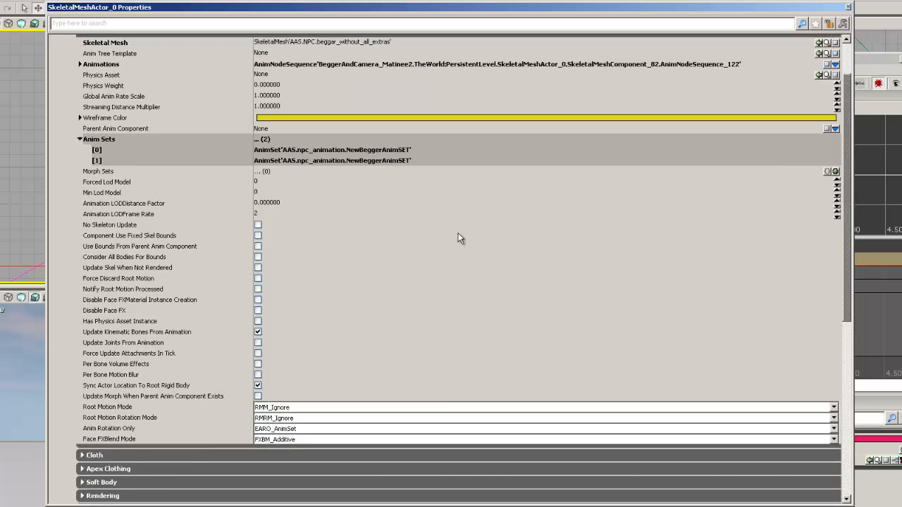
click(94, 24)
text(anim)
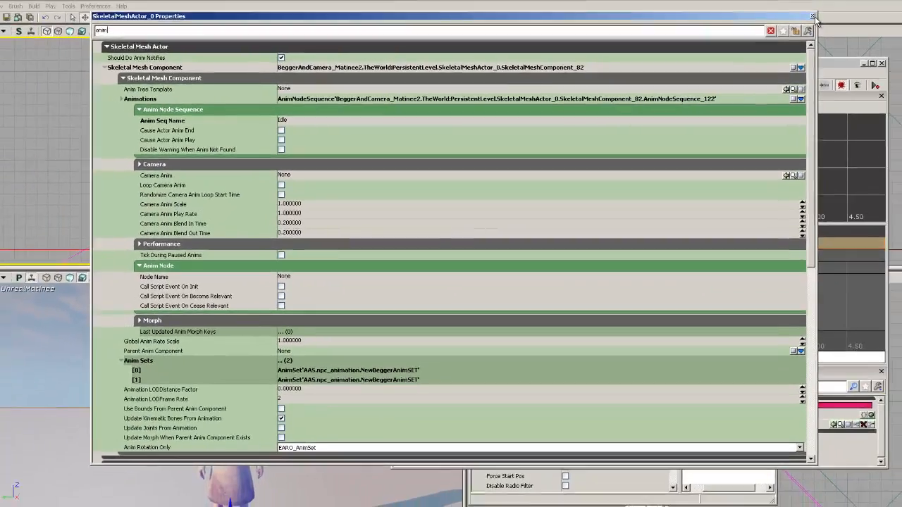
click(813, 15)
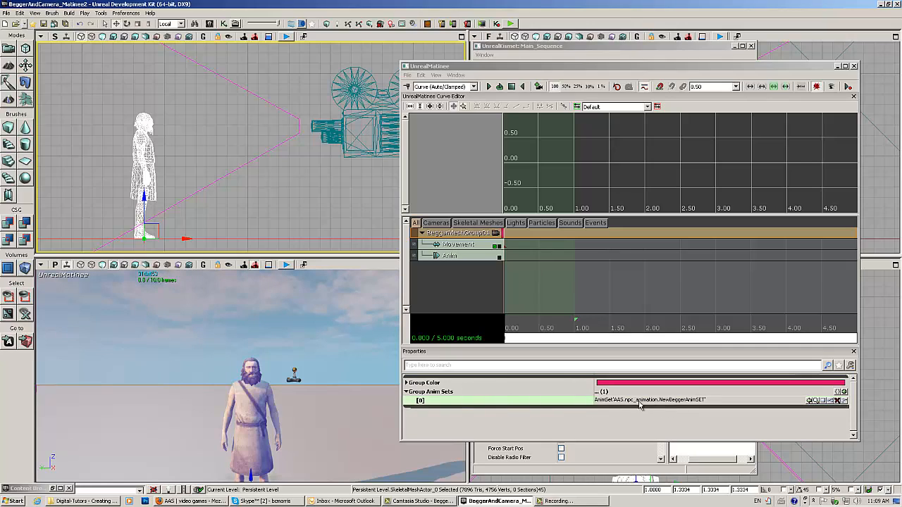
Inspect the Anim and Movement tracks of BeggarMeshGroup01 and reselect the beggar mesh in the side view
click(458, 258)
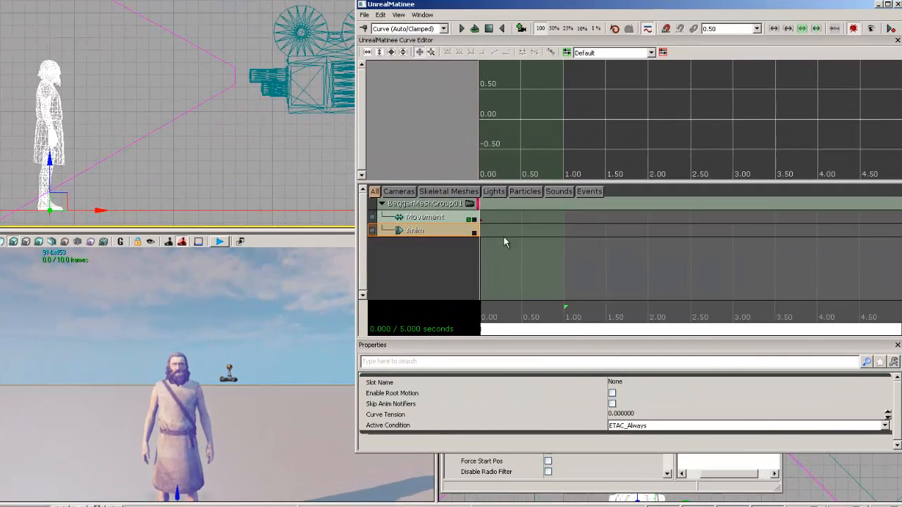
click(415, 218)
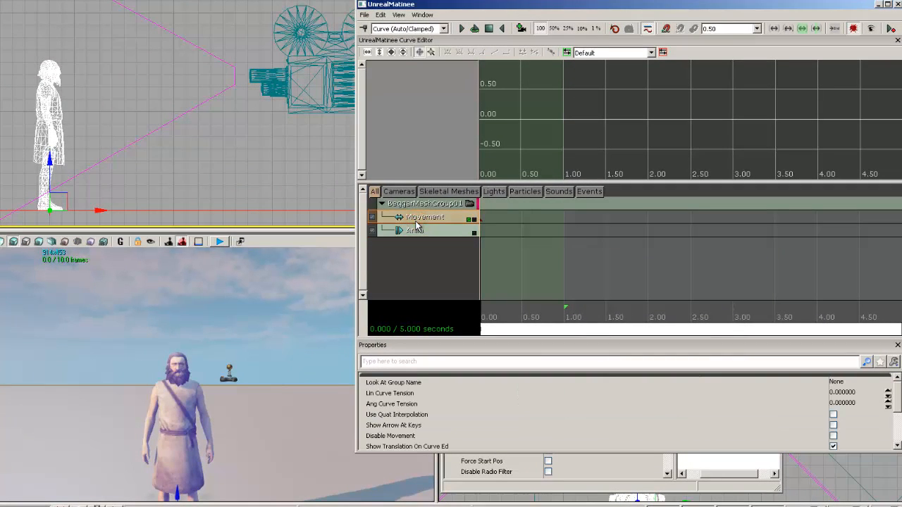
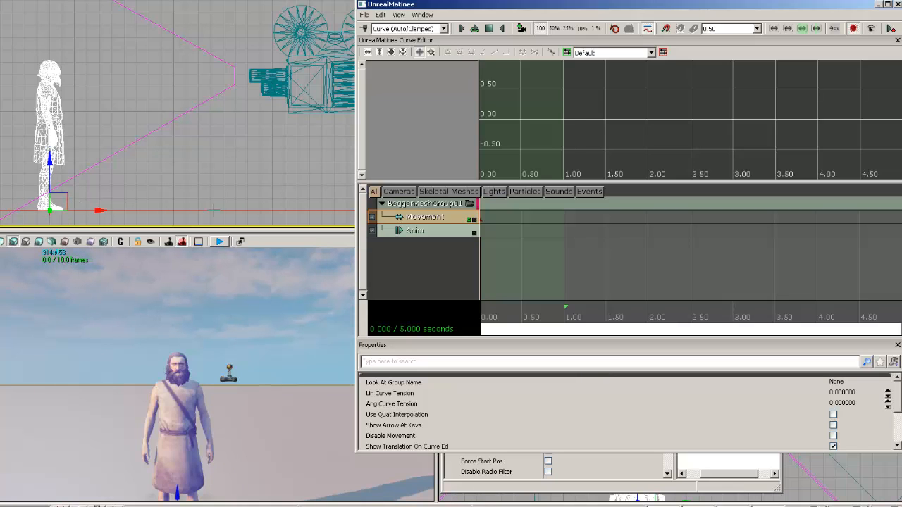
click(322, 210)
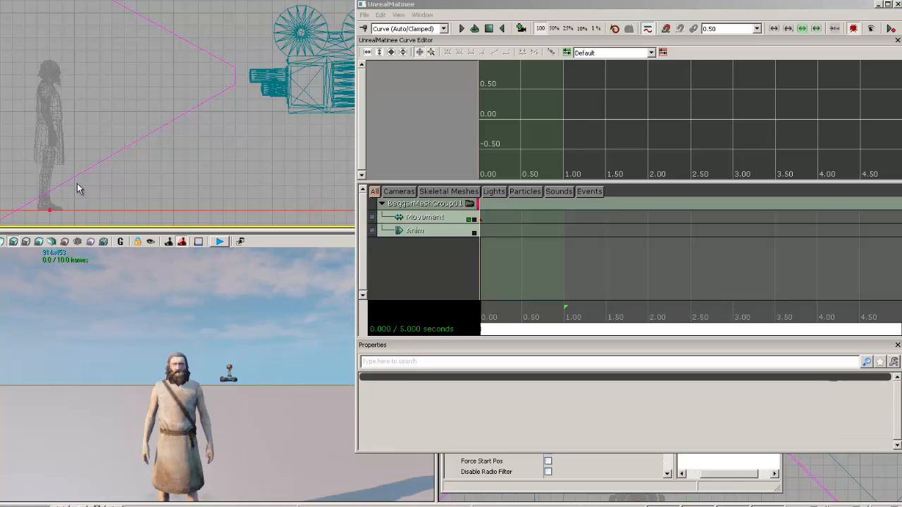
click(44, 165)
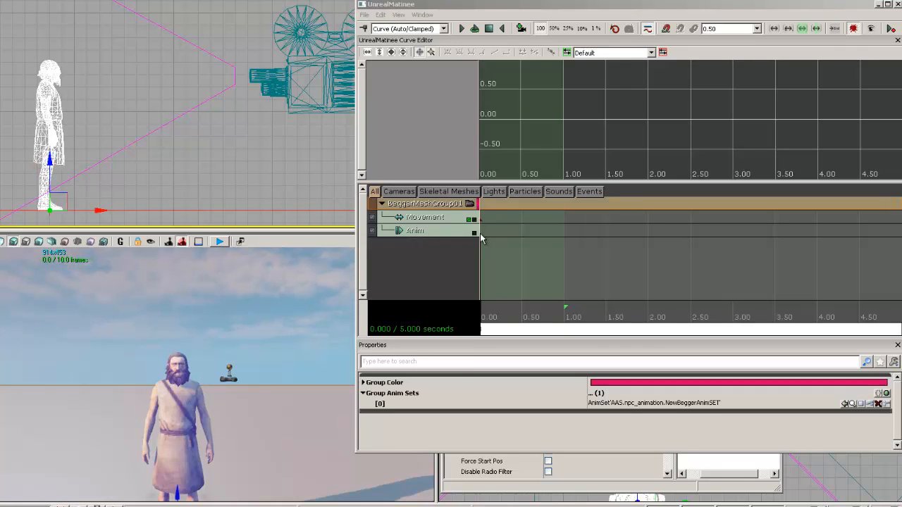
click(429, 218)
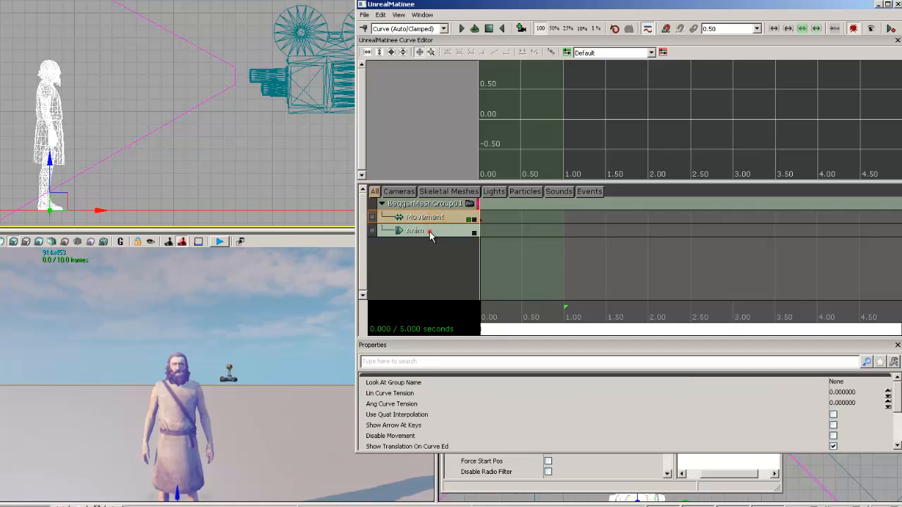
Add an Idle animation key at 0 seconds on the Anim track of BeggarMeshGroup01
click(430, 232)
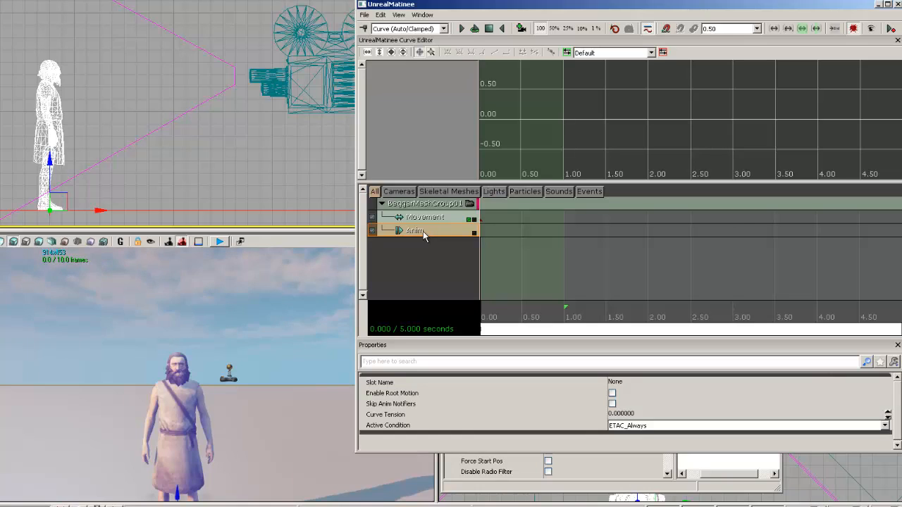
key(Return)
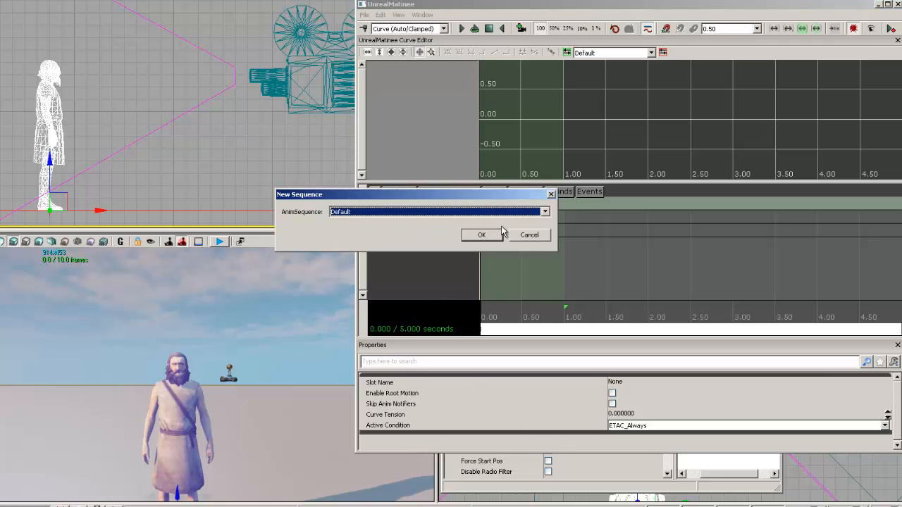
drag(502, 197, 632, 93)
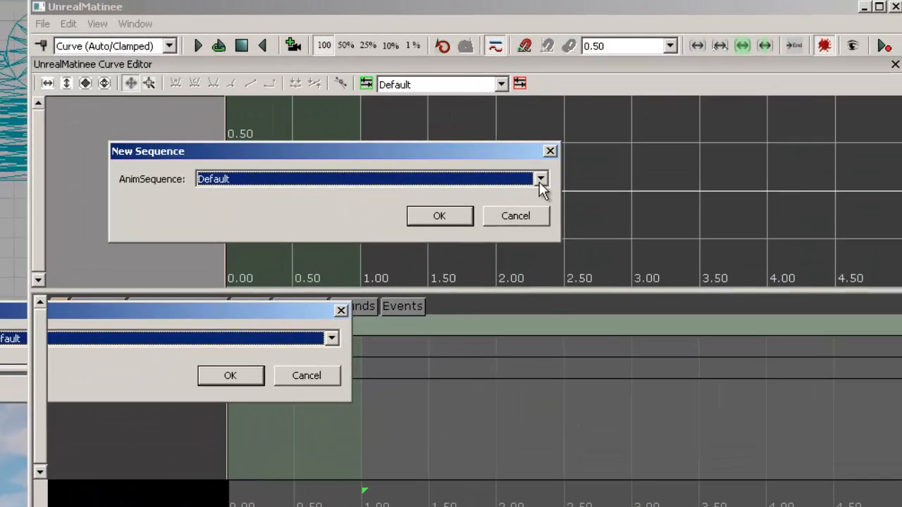
click(540, 179)
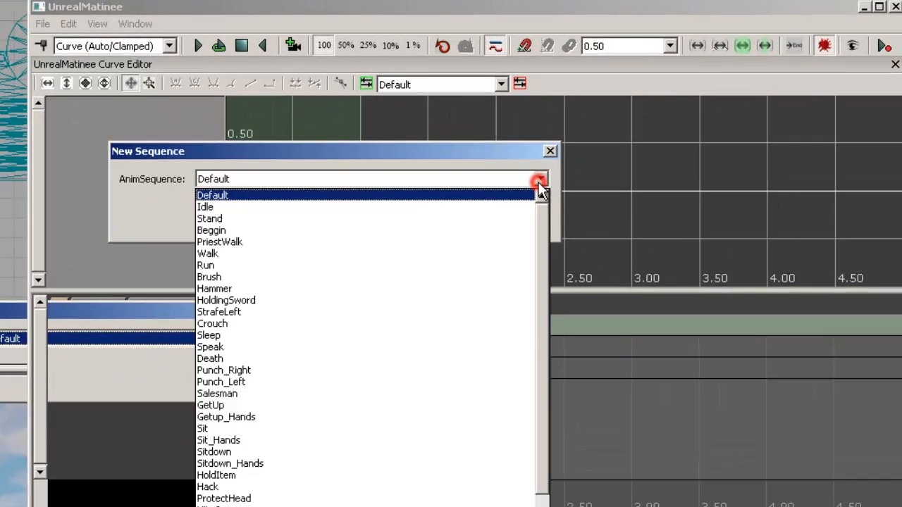
click(378, 206)
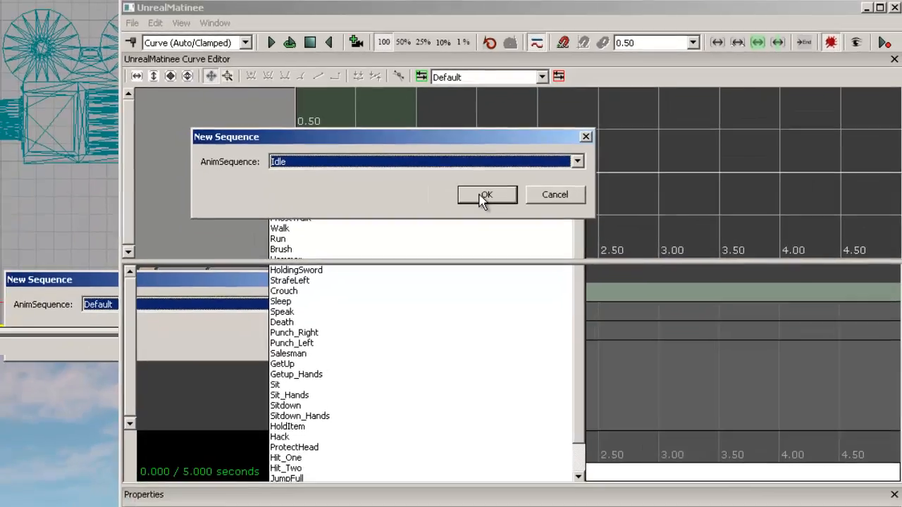
click(422, 215)
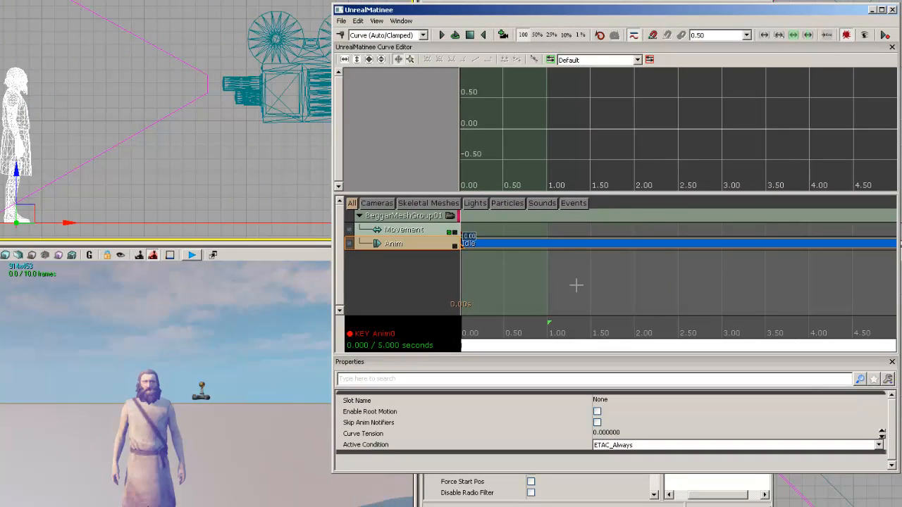
Extend the Matinee's length to about 19.9 seconds and stretch the green loop section to the same end point
scroll(568, 272, down, 3)
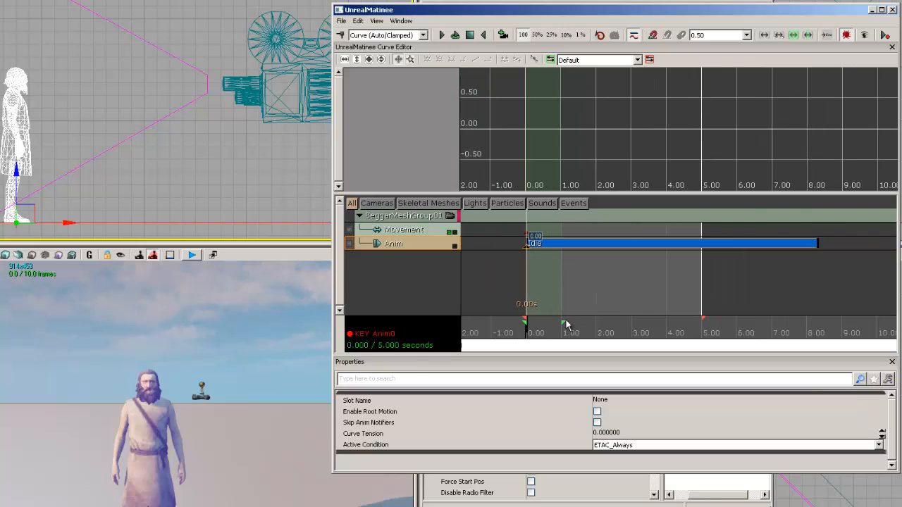
drag(566, 325, 513, 317)
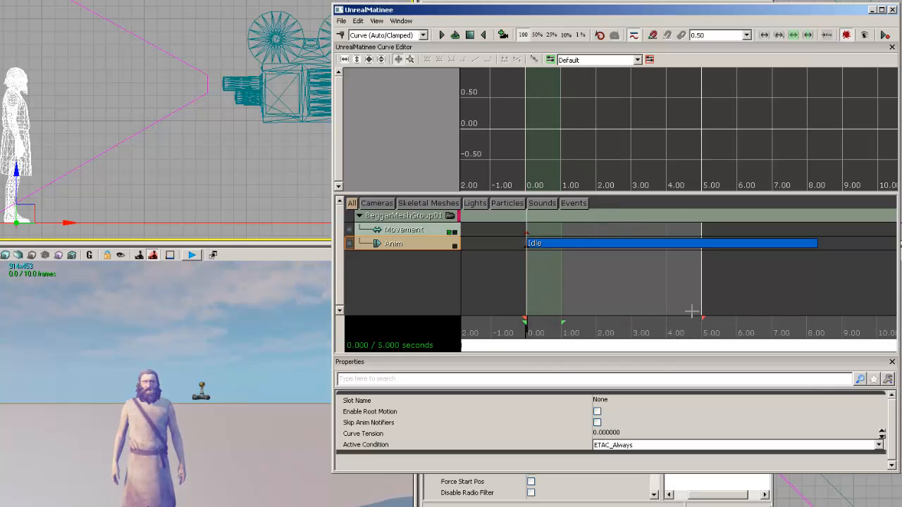
drag(702, 318, 893, 317)
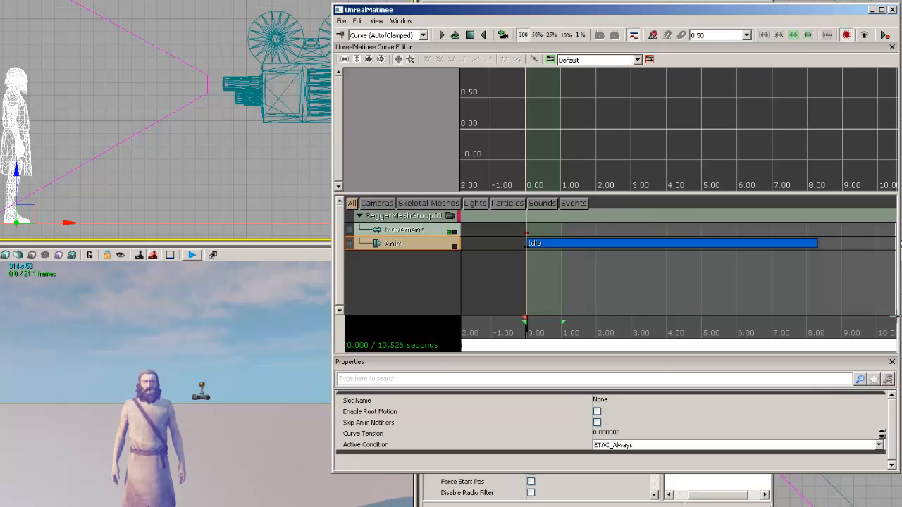
scroll(739, 293, down, 3)
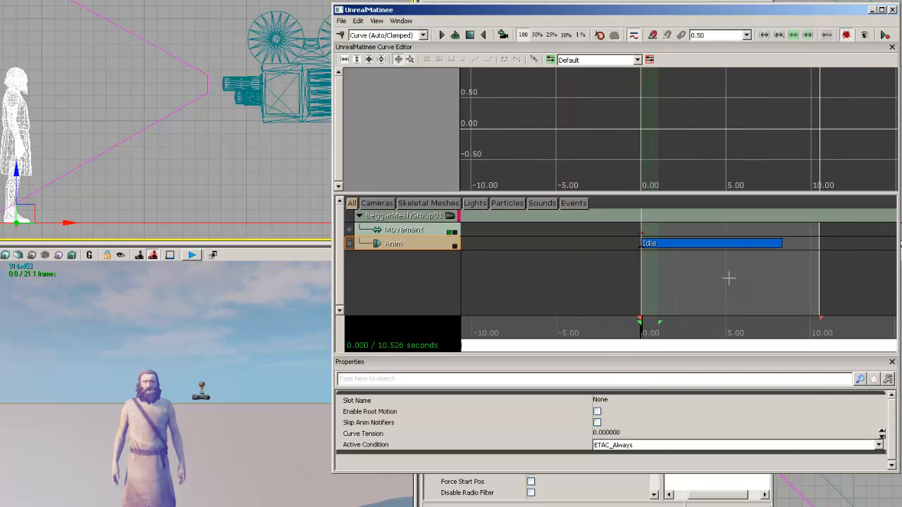
click(719, 283)
mouse_move(693, 279)
mouse_down()
mouse_move(665, 280)
mouse_move(791, 274)
mouse_up()
click(716, 321)
drag(717, 317, 877, 314)
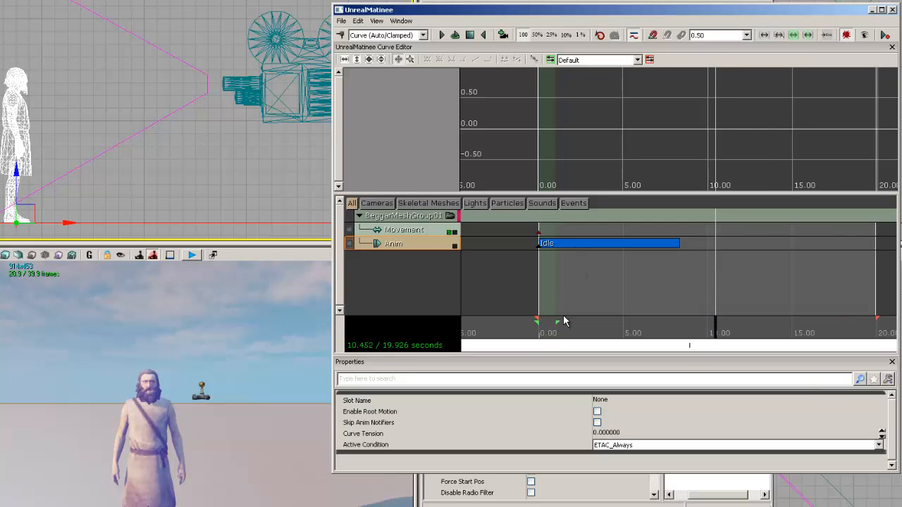
drag(557, 320, 875, 322)
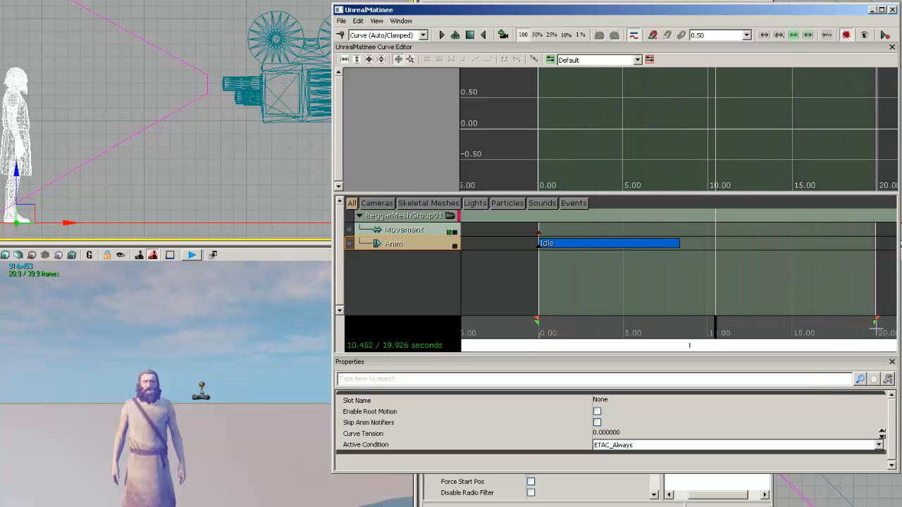
Add a HoldItem animation key on the Anim track at about 8.39 seconds, just after the Idle clip
right_click(418, 246)
click(403, 246)
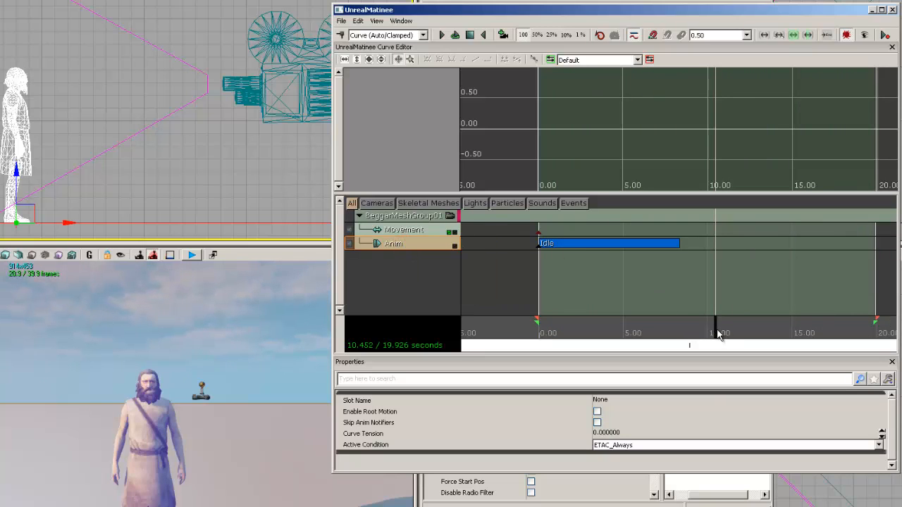
drag(718, 334, 682, 335)
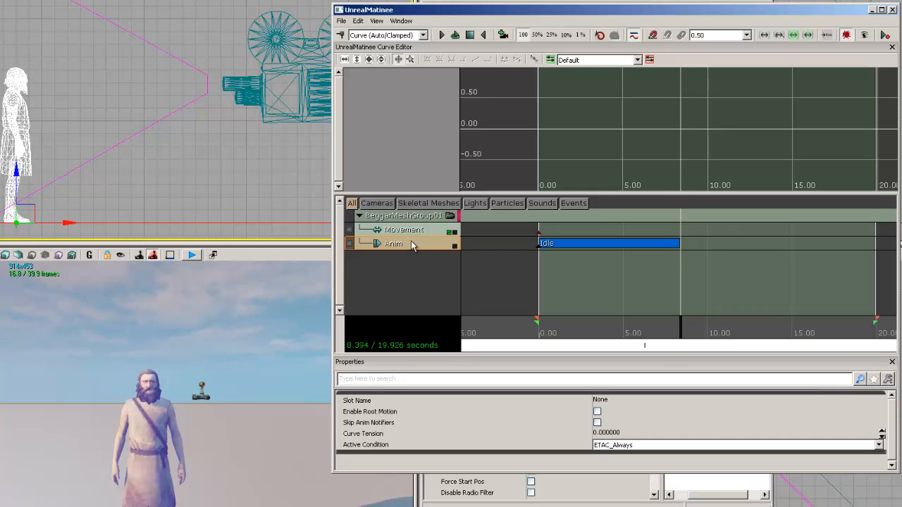
key(Return)
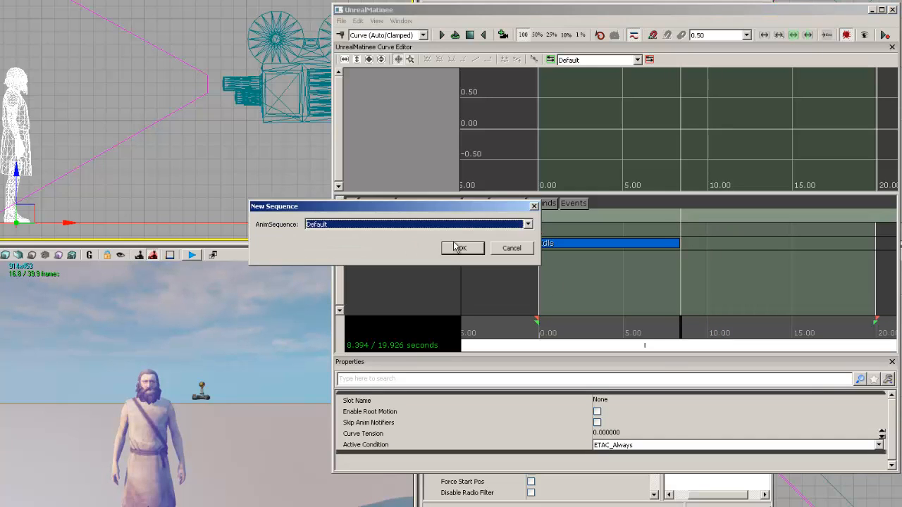
click(527, 226)
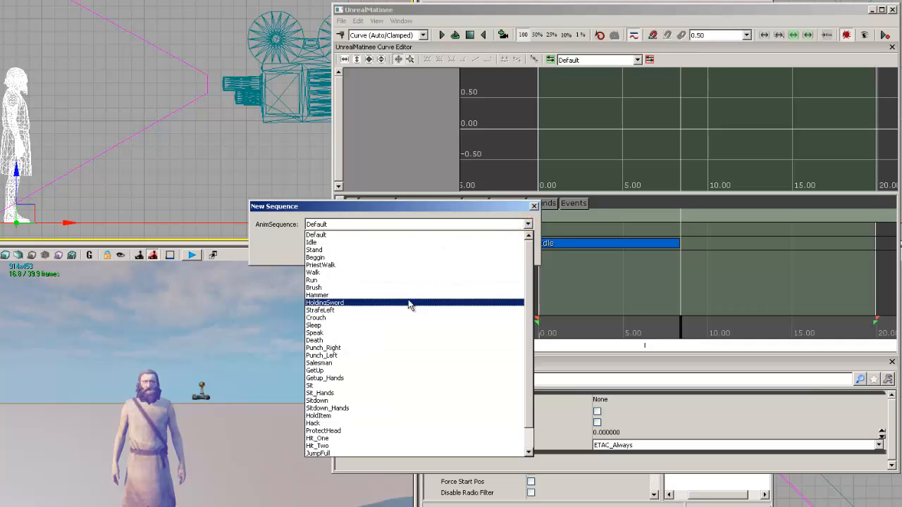
scroll(525, 268, down, 1)
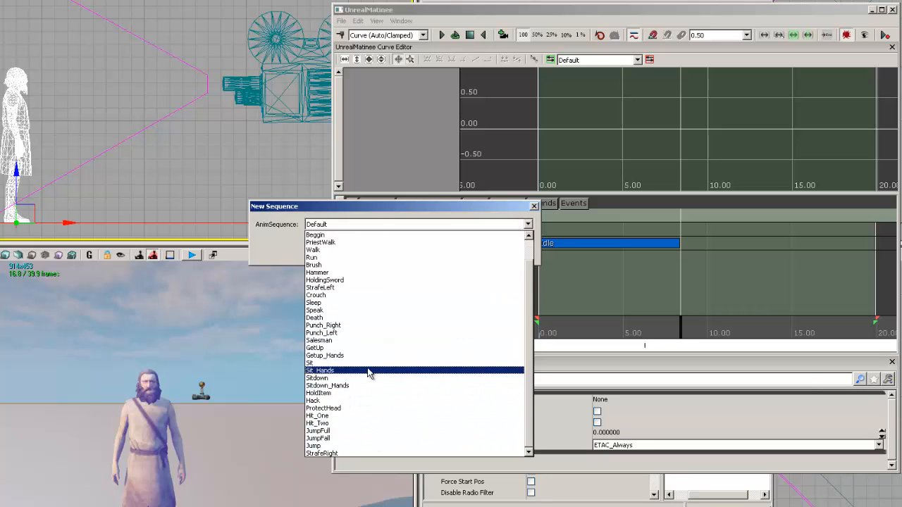
click(324, 393)
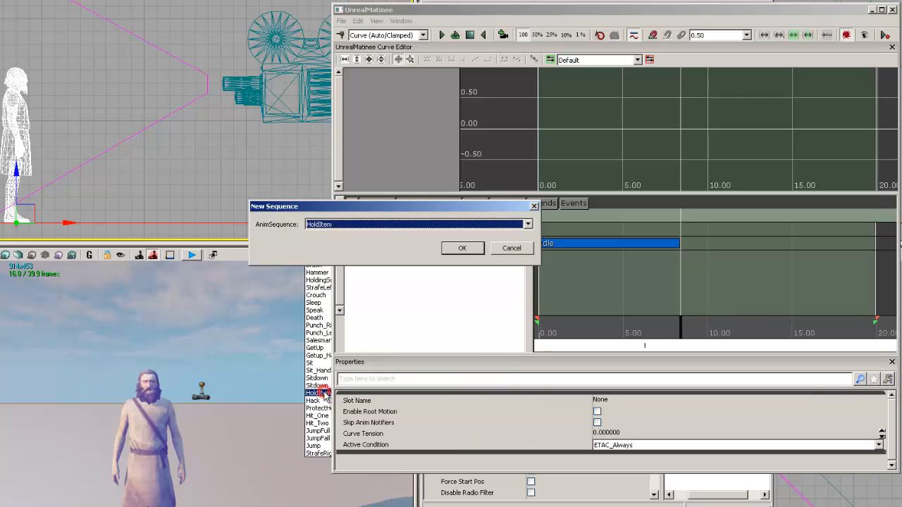
click(465, 249)
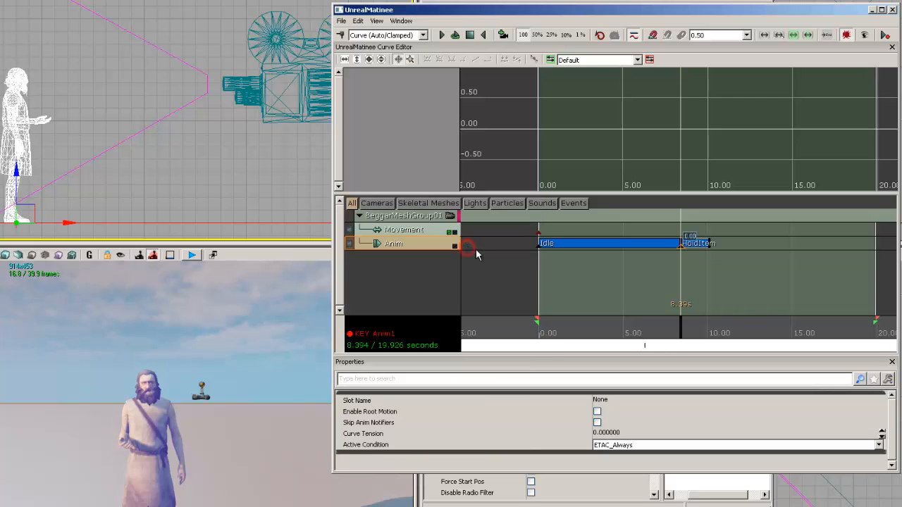
Move the HoldItem key to about 8.31 seconds so it starts exactly where the Idle clip ends
drag(684, 333, 712, 321)
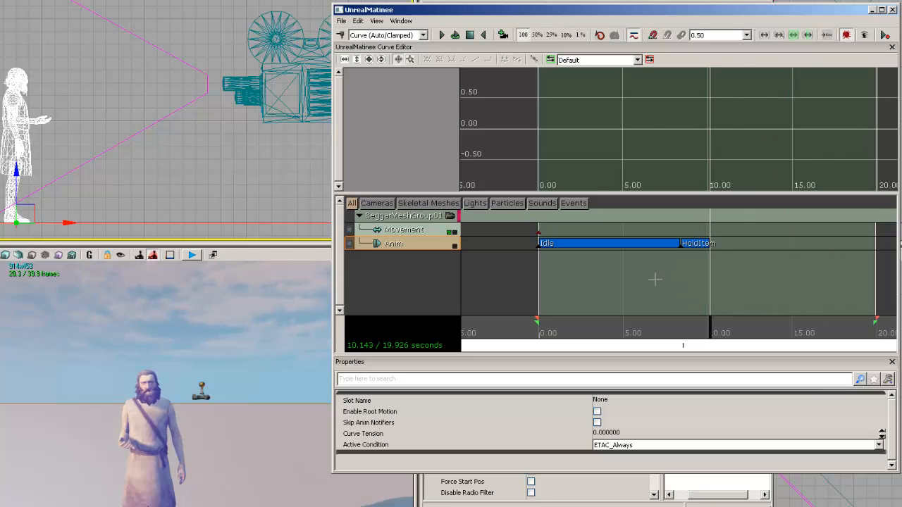
scroll(650, 280, up, 10)
drag(617, 349, 658, 346)
drag(578, 243, 586, 243)
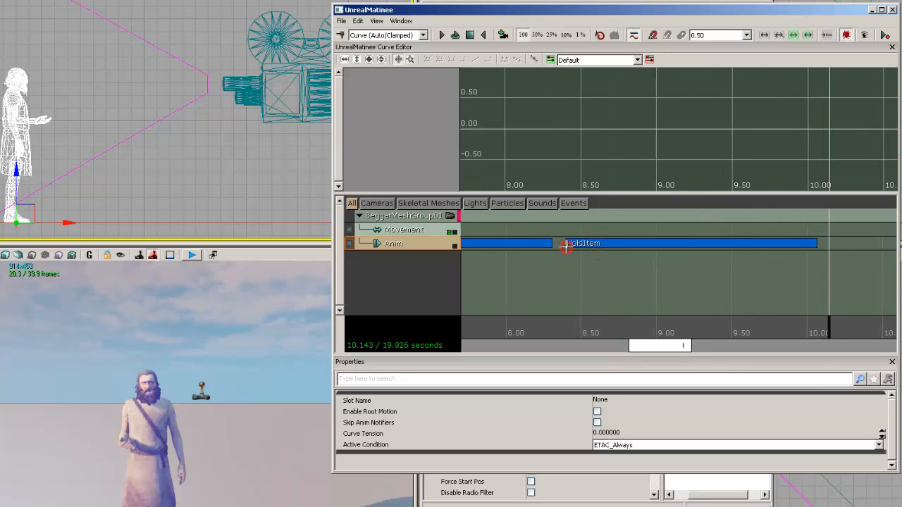
click(566, 243)
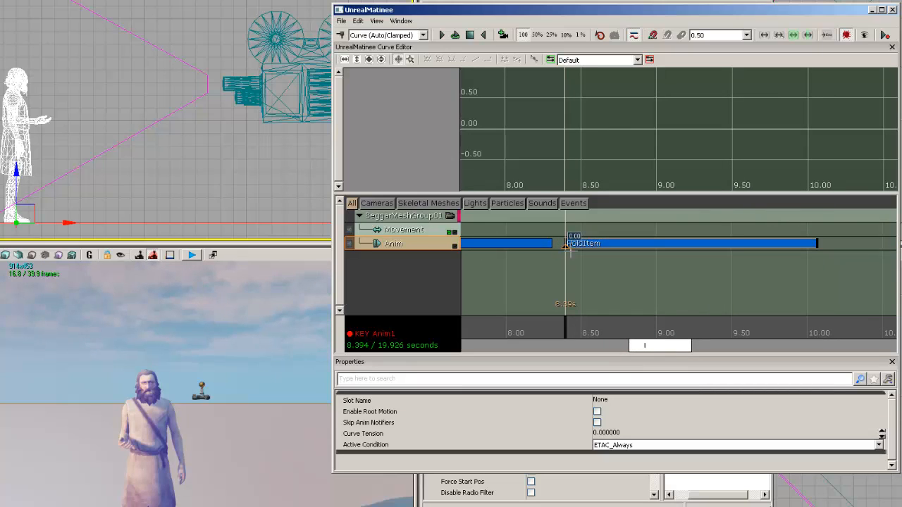
drag(566, 244, 553, 263)
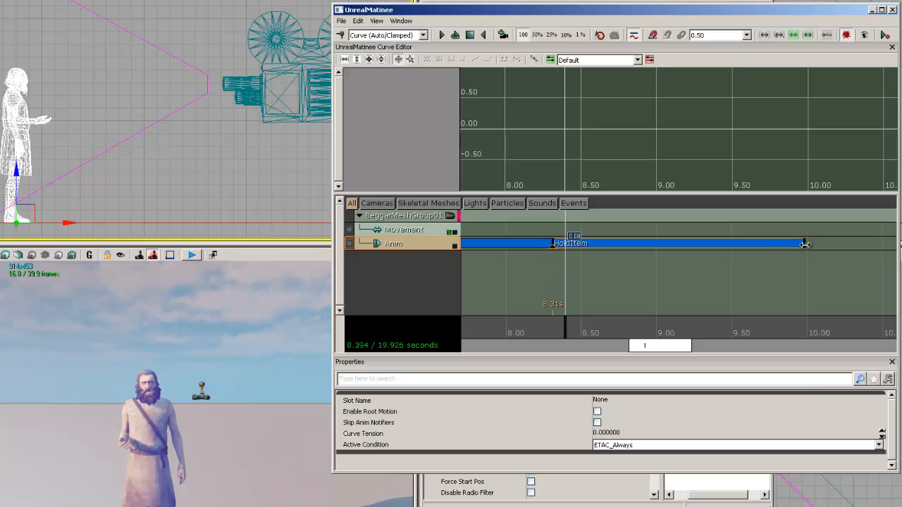
mouse_move(804, 243)
mouse_down()
mouse_move(745, 247)
mouse_move(802, 249)
mouse_up()
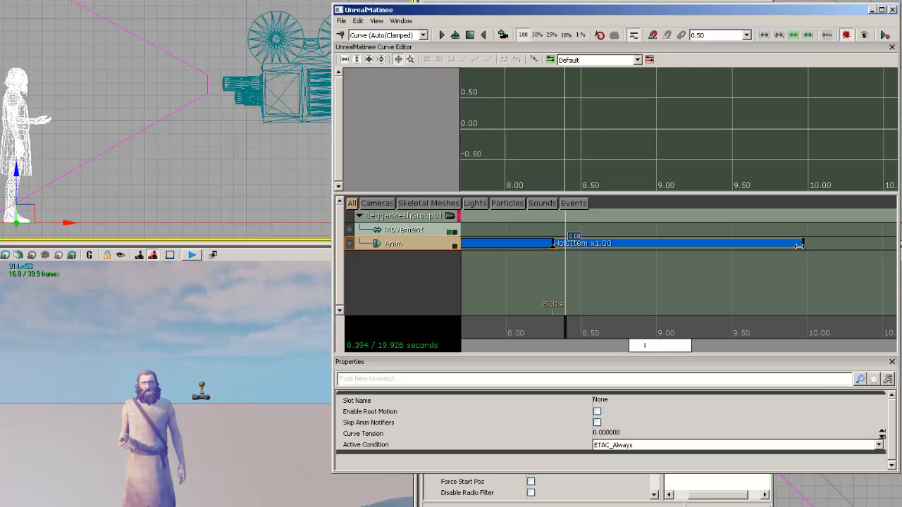
Add a Stand animation key on the Anim track at about 10.02 seconds, at the end of the HoldItem clip
drag(669, 350, 651, 346)
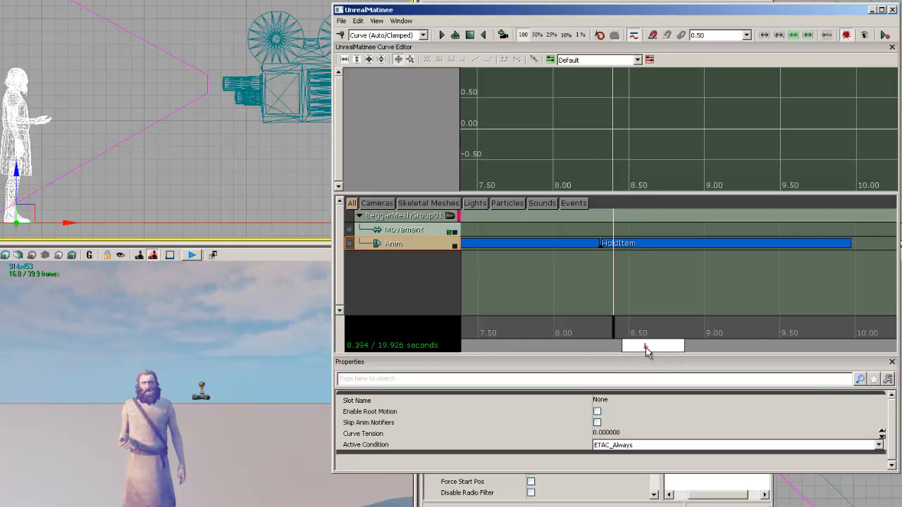
mouse_move(644, 346)
mouse_down()
mouse_move(768, 347)
mouse_move(644, 345)
mouse_up()
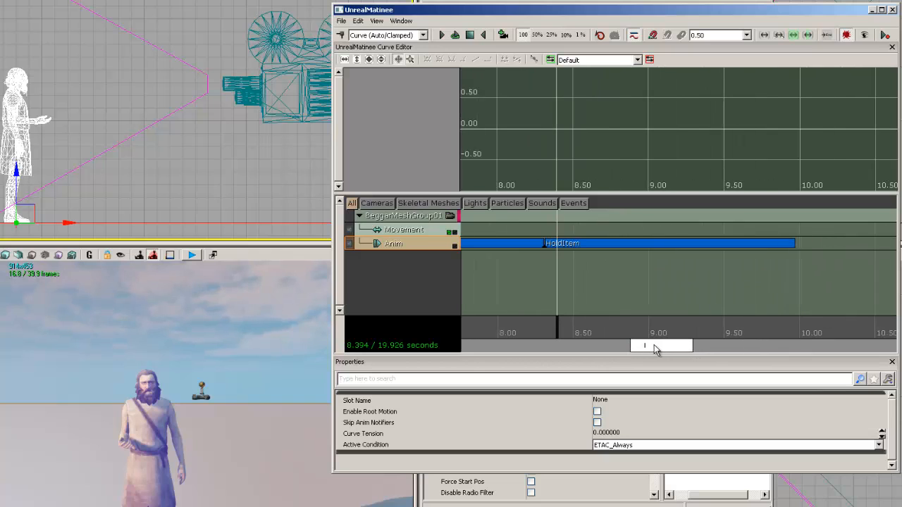
scroll(642, 302, down, 5)
scroll(642, 302, down, 5)
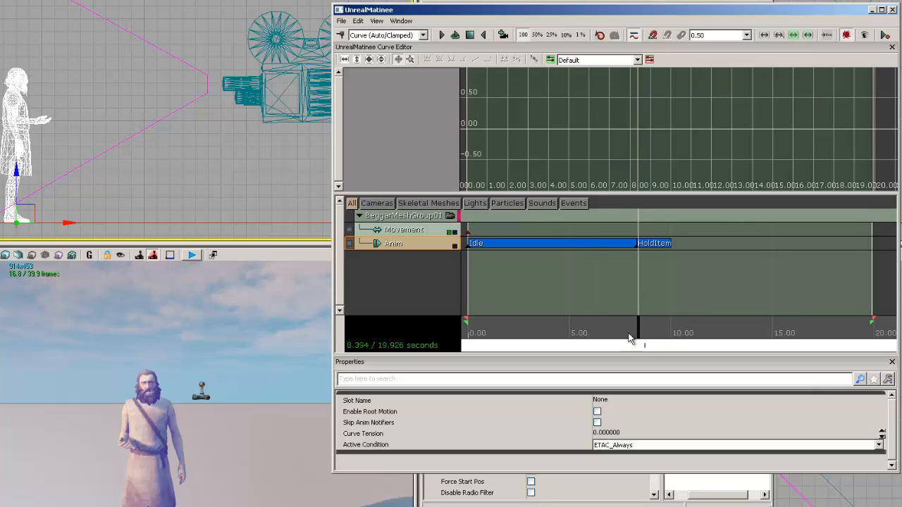
drag(640, 336, 672, 326)
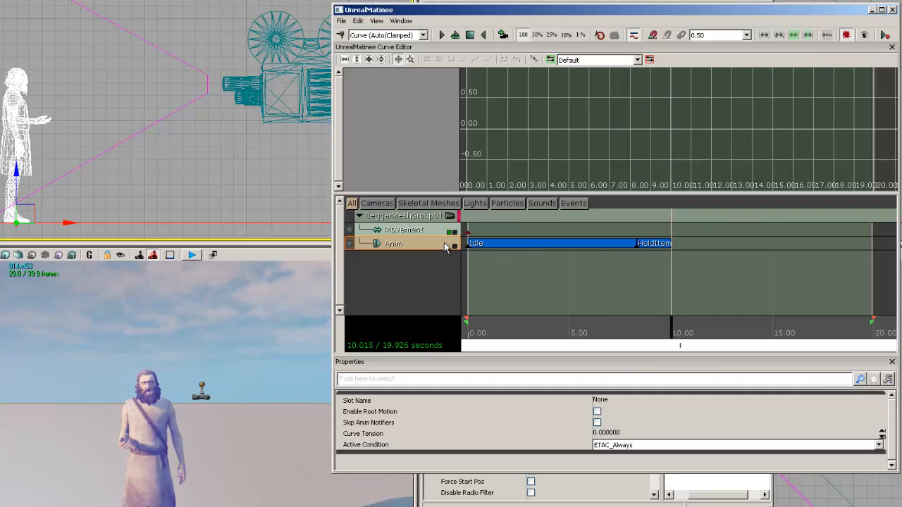
key(Return)
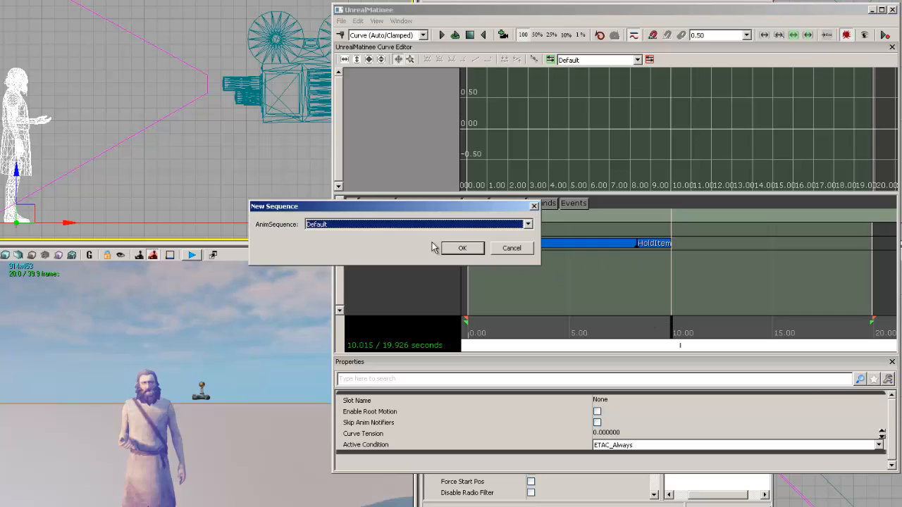
click(527, 224)
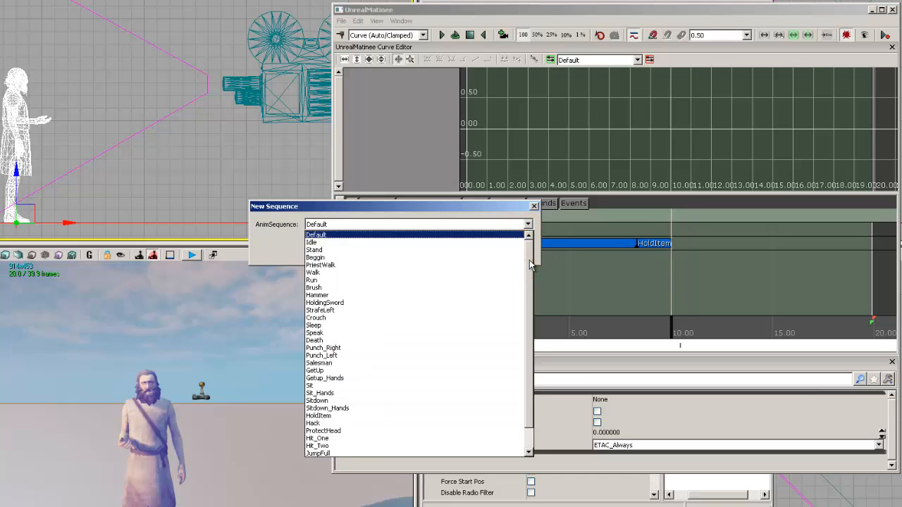
click(359, 251)
click(464, 248)
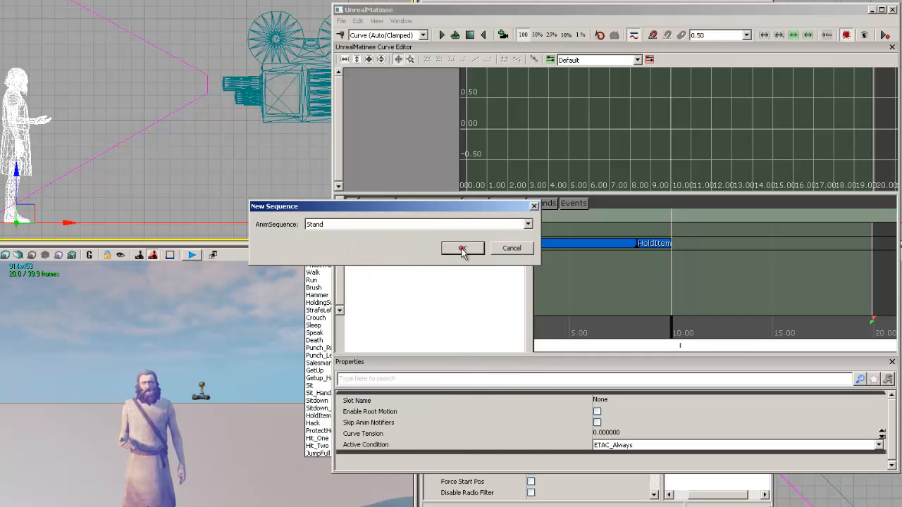
Move the Stand key to about 10.45 seconds, leaving a gap after HoldItem, and scrub across the gap to about 11 seconds
mouse_move(673, 337)
mouse_down()
mouse_move(746, 323)
mouse_move(827, 324)
mouse_move(425, 318)
mouse_move(796, 324)
mouse_move(599, 325)
mouse_move(677, 322)
mouse_up()
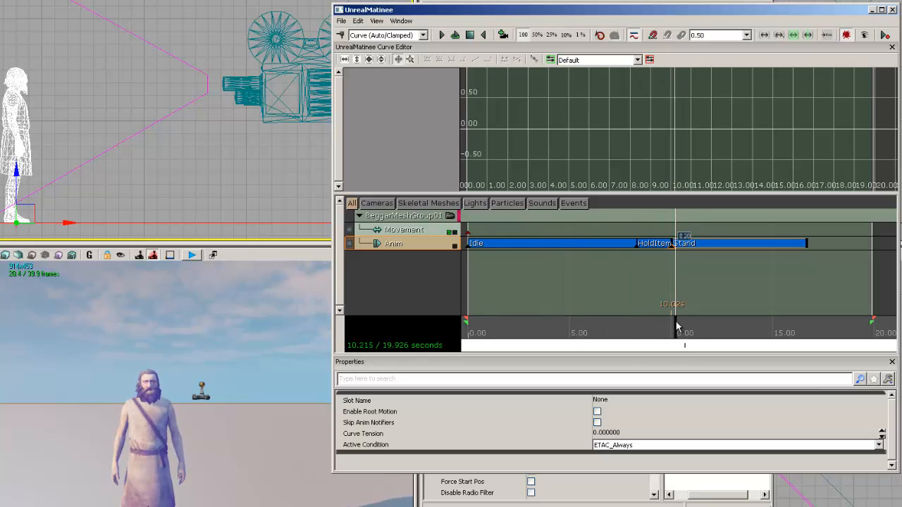
scroll(670, 326, up, 6)
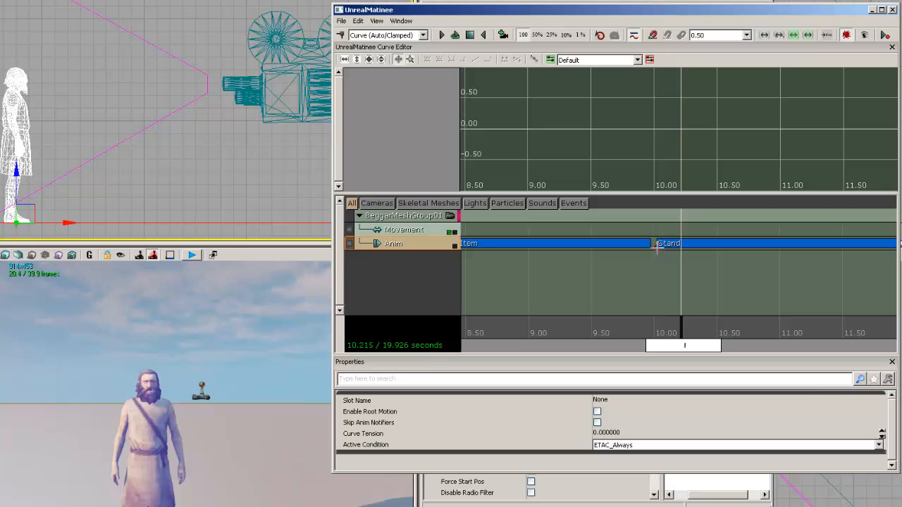
click(657, 244)
ctrl+drag(657, 244, 711, 244)
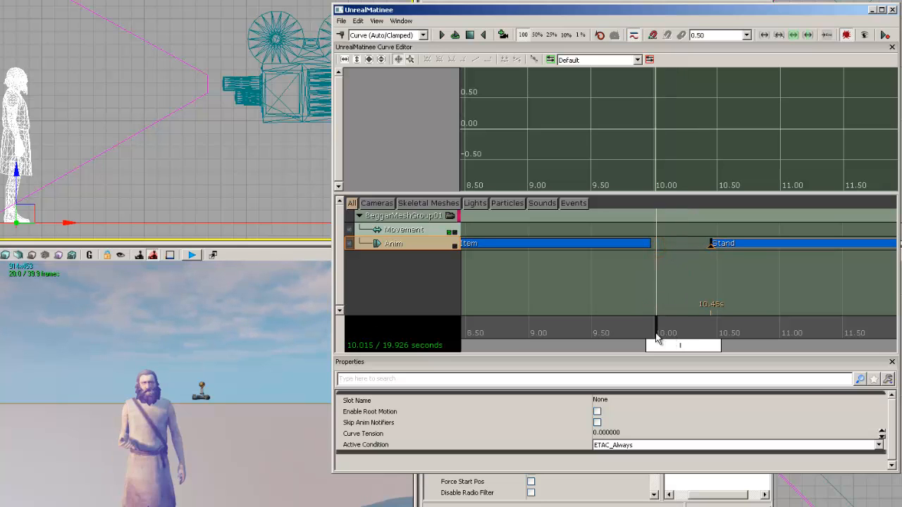
drag(655, 333, 780, 316)
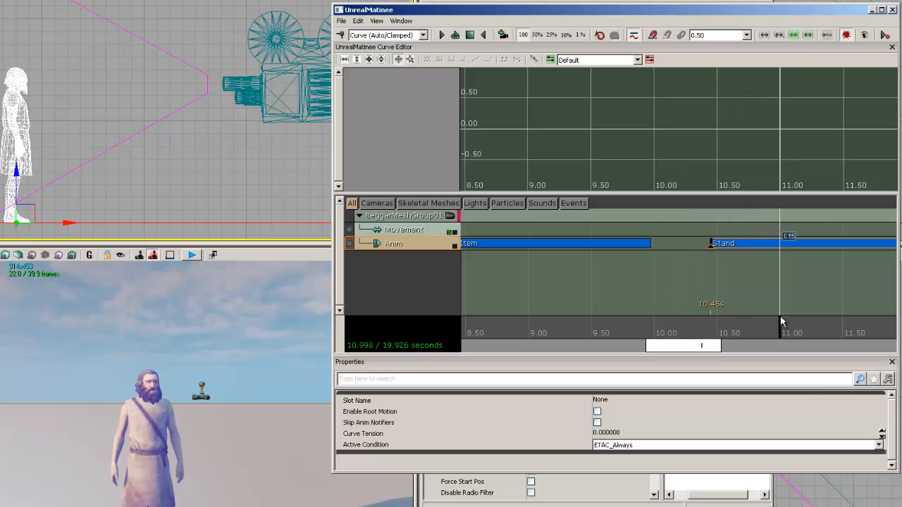
Move the Stand key to about 9.98 seconds, directly at the end of HoldItem, and view the Anim track's Active Condition options
click(712, 245)
drag(712, 245, 652, 260)
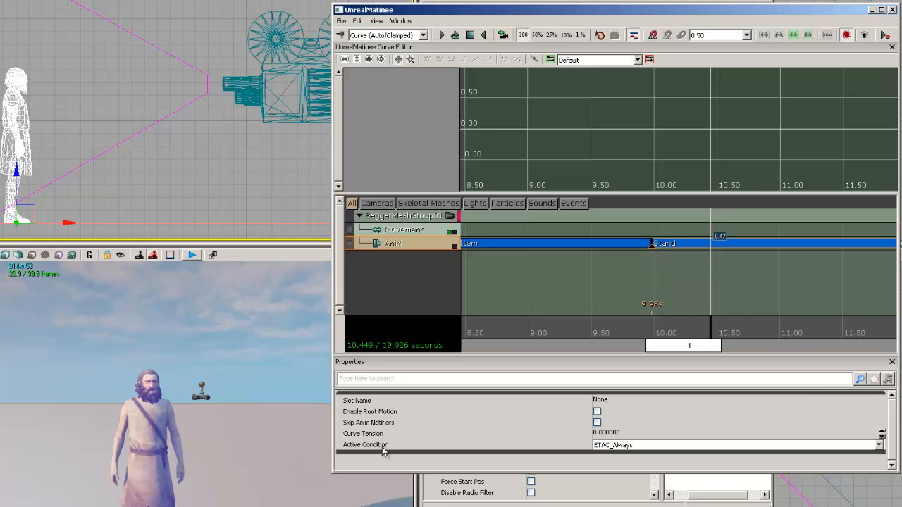
click(879, 445)
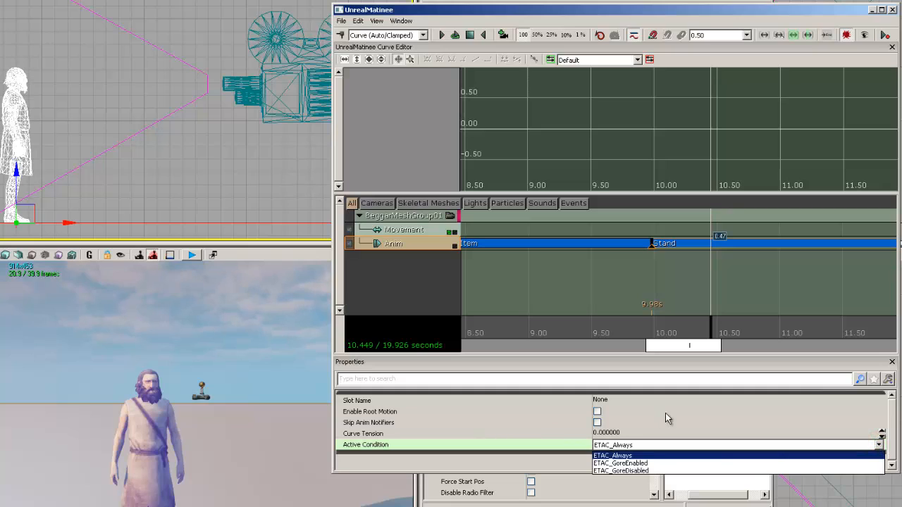
click(663, 406)
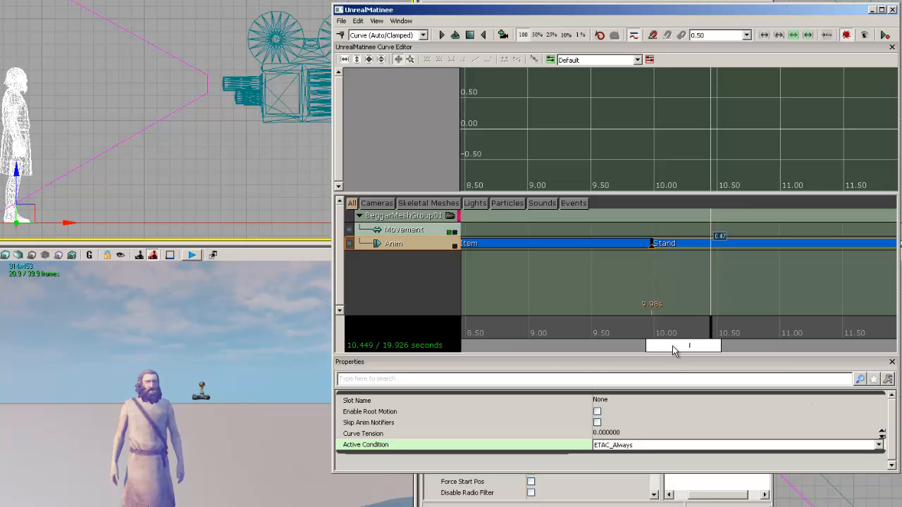
Shorten the Matinee's loop section and total length to about 16.67 seconds, matching the end of the Stand clip
drag(673, 351, 847, 358)
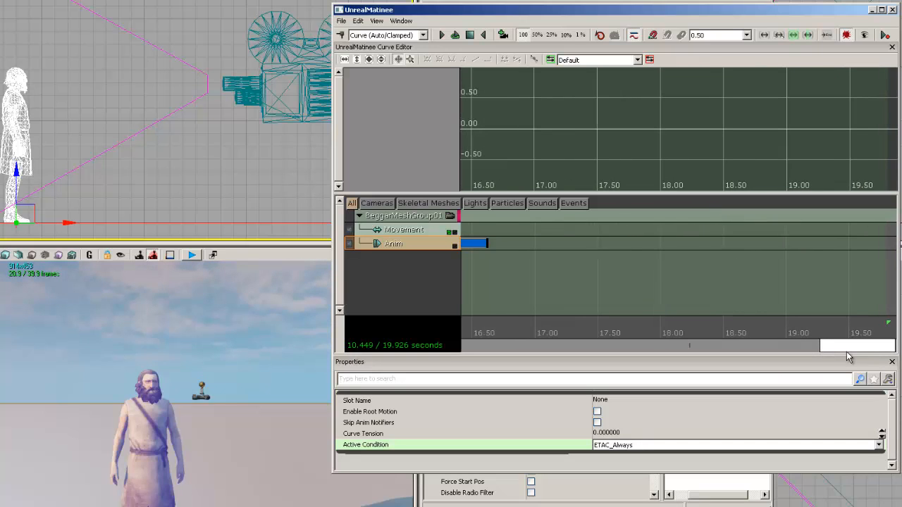
mouse_move(888, 323)
mouse_down()
mouse_move(634, 322)
mouse_move(486, 343)
mouse_up()
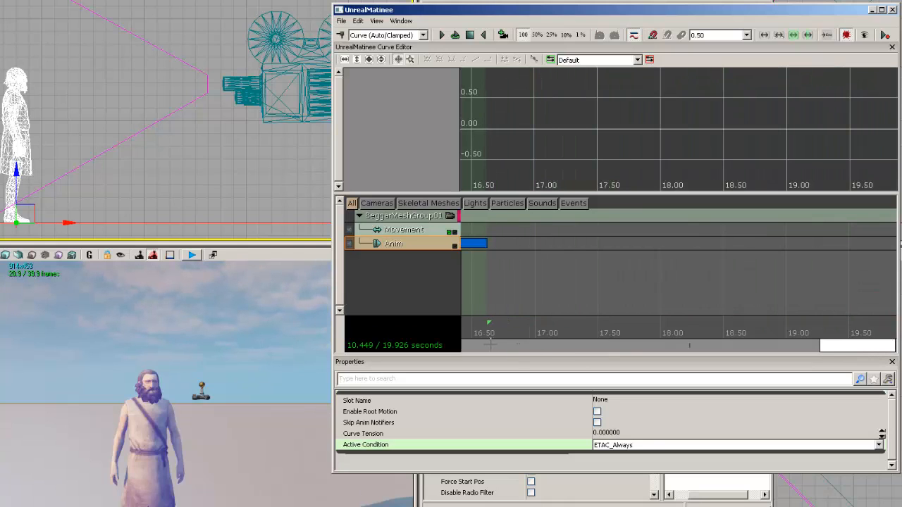
scroll(580, 301, down, 5)
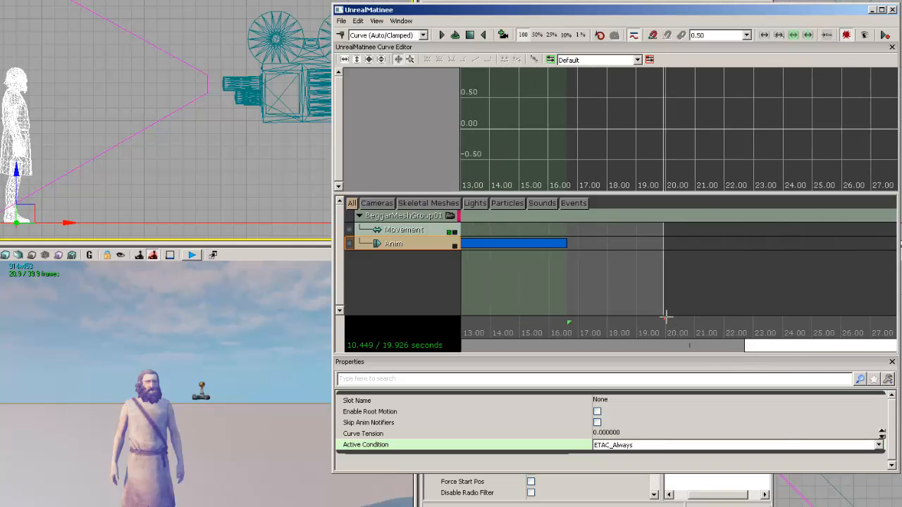
drag(664, 318, 570, 323)
scroll(637, 329, down, 1)
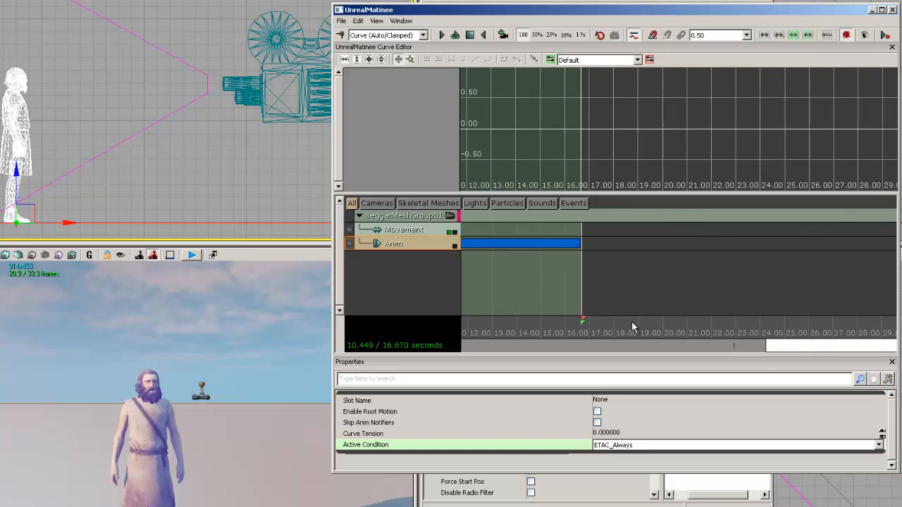
Play the complete beggar animation sequence from 0 seconds and scrub back towards the start to check it
scroll(588, 303, down, 3)
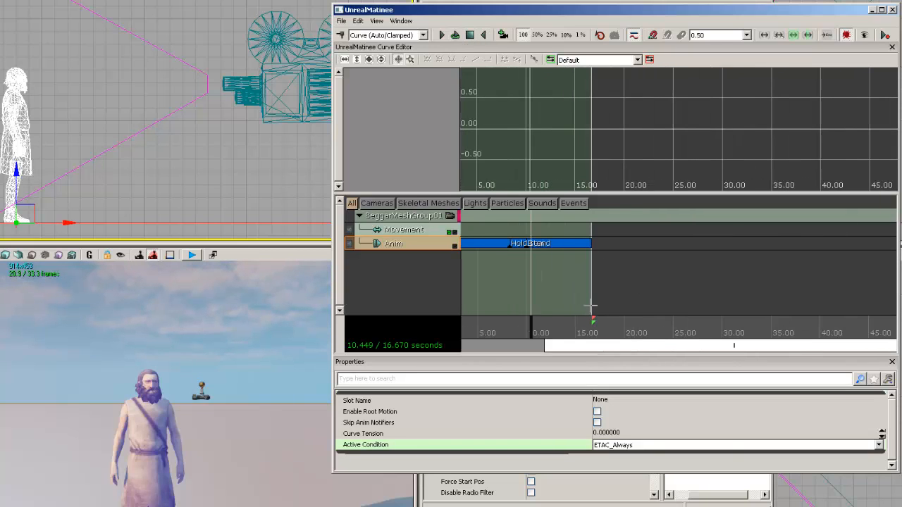
drag(604, 346, 515, 345)
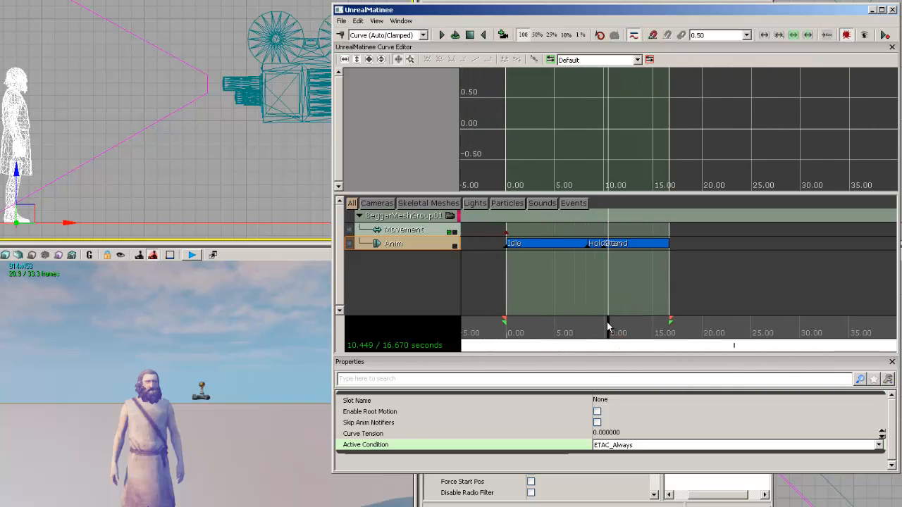
drag(611, 328, 493, 332)
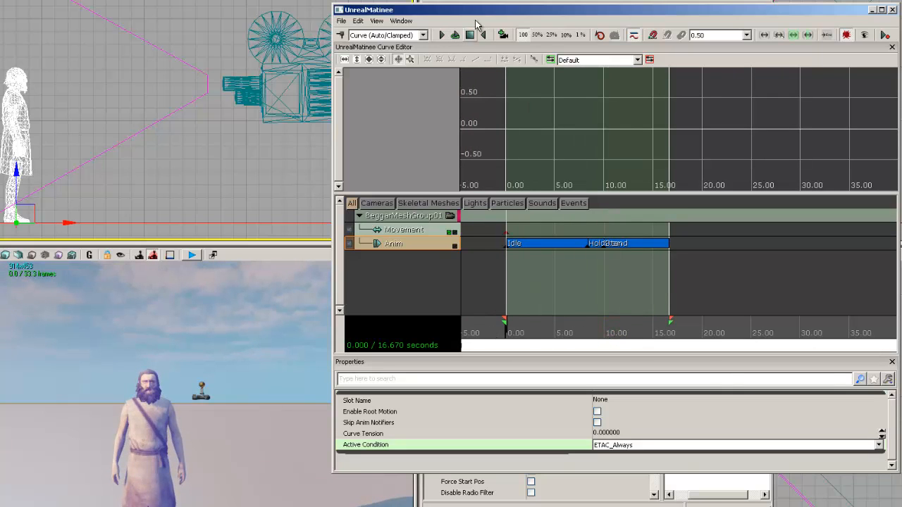
click(441, 35)
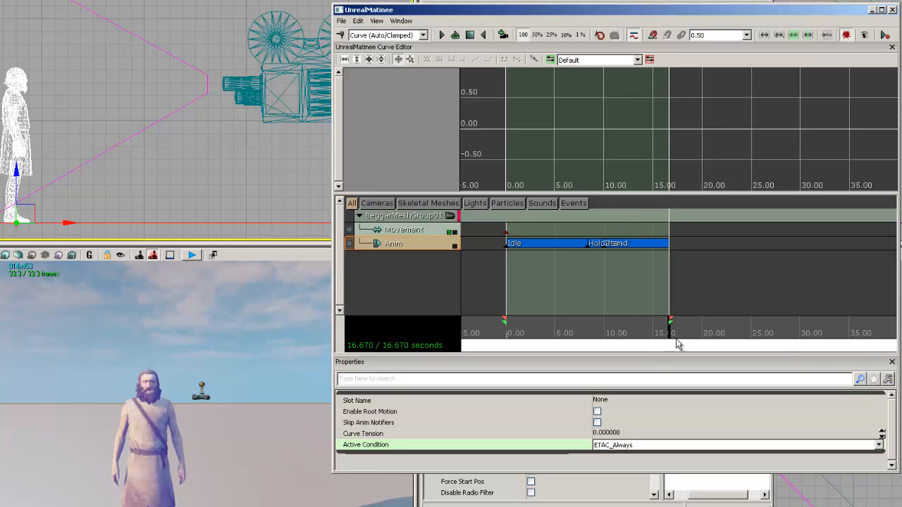
drag(670, 338, 505, 331)
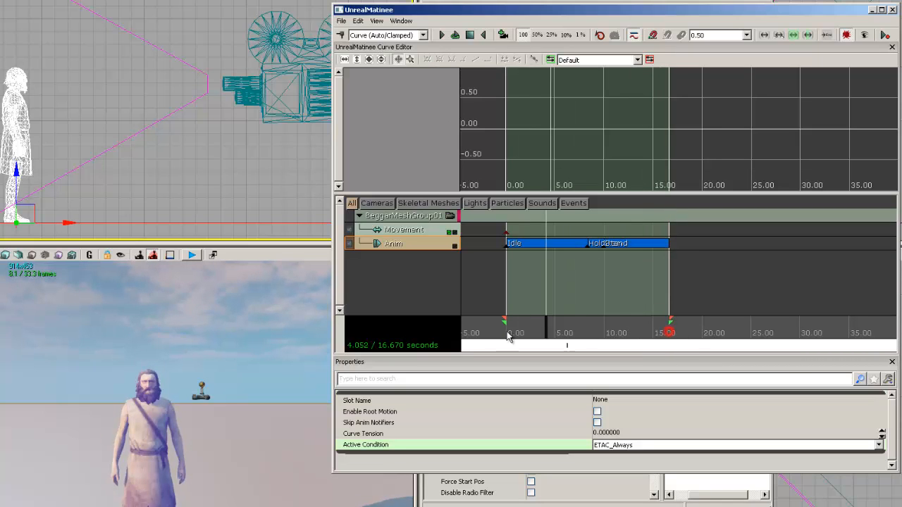
Close the Matinee editor and arrange the Matinee data and skeletal mesh actor variables neatly below the beggar's Matinee node in Kismet
click(895, 12)
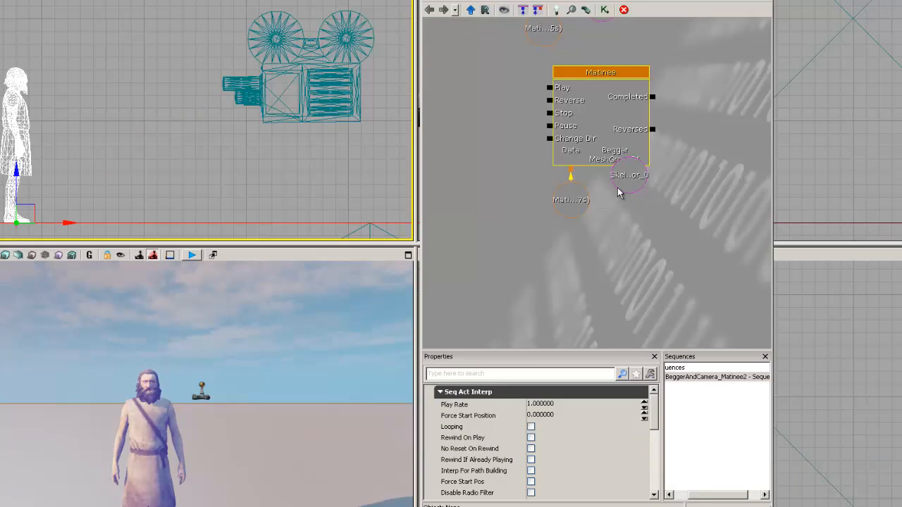
ctrl+drag(628, 176, 636, 212)
click(632, 177)
click(568, 202)
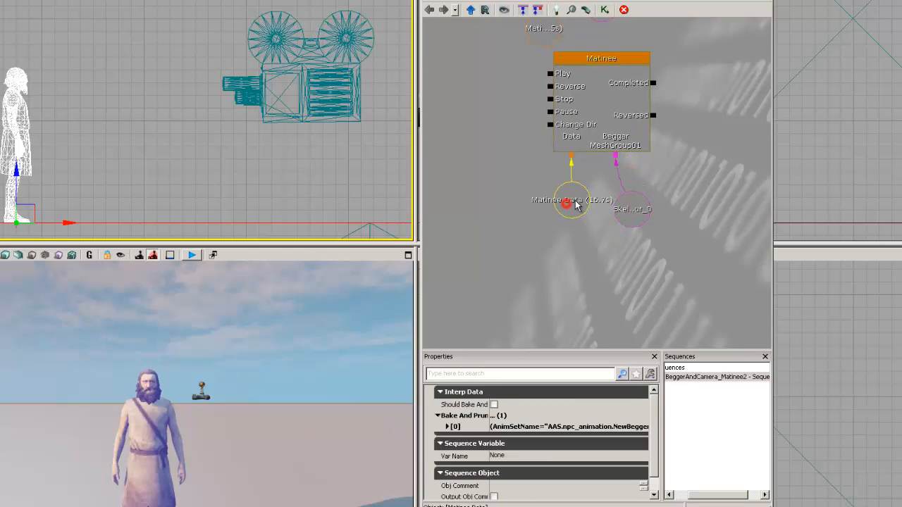
ctrl+drag(572, 200, 558, 221)
mouse_move(640, 210)
ctrl+mouse_down()
mouse_move(627, 218)
mouse_move(638, 202)
ctrl+mouse_up()
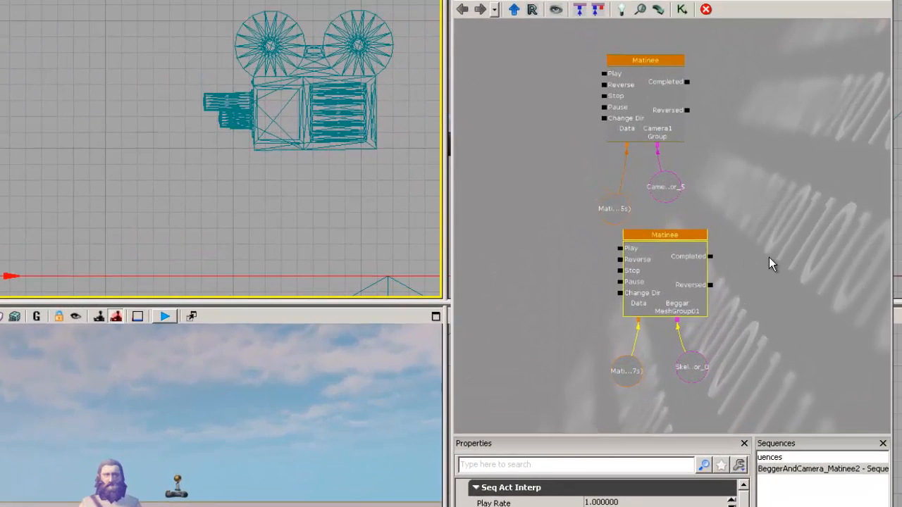
Reopen the beggar's Matinee to read its physics mode warning, dismiss the message, and close the Matinee editor
drag(768, 257, 795, 238)
scroll(755, 255, up, 3)
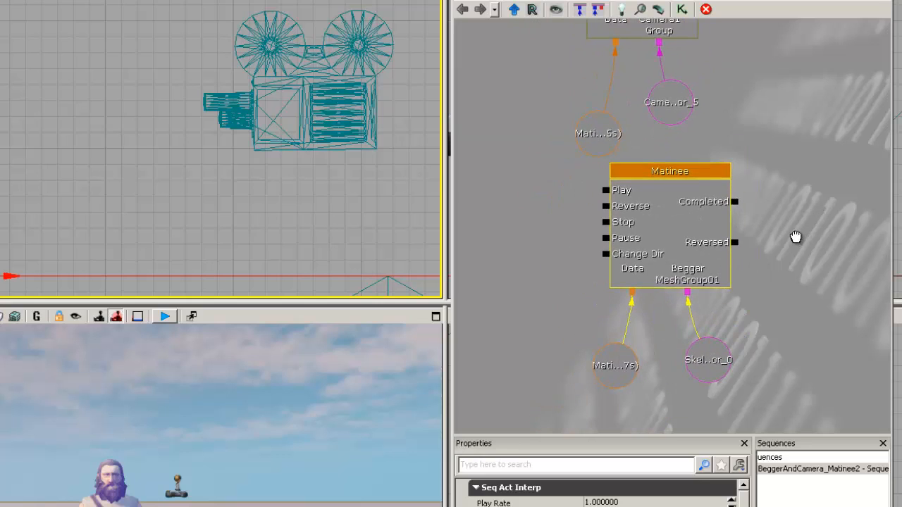
double_click(661, 217)
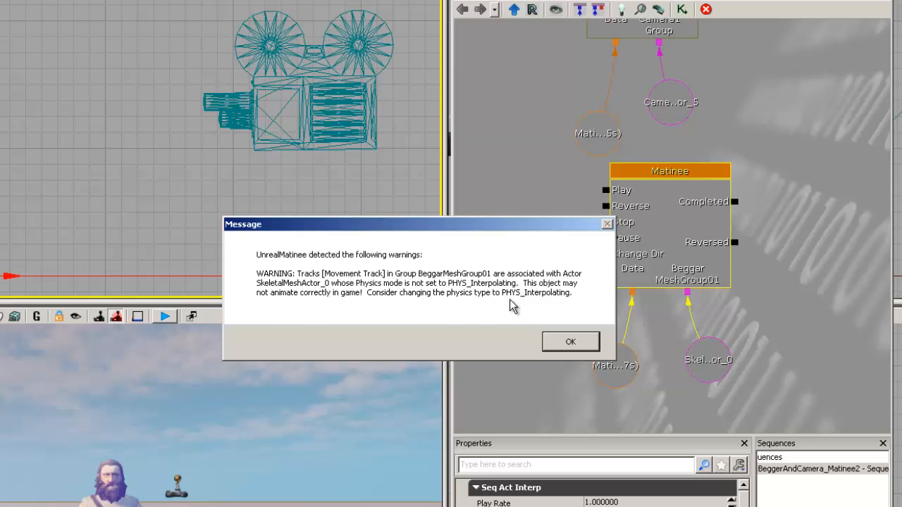
click(571, 343)
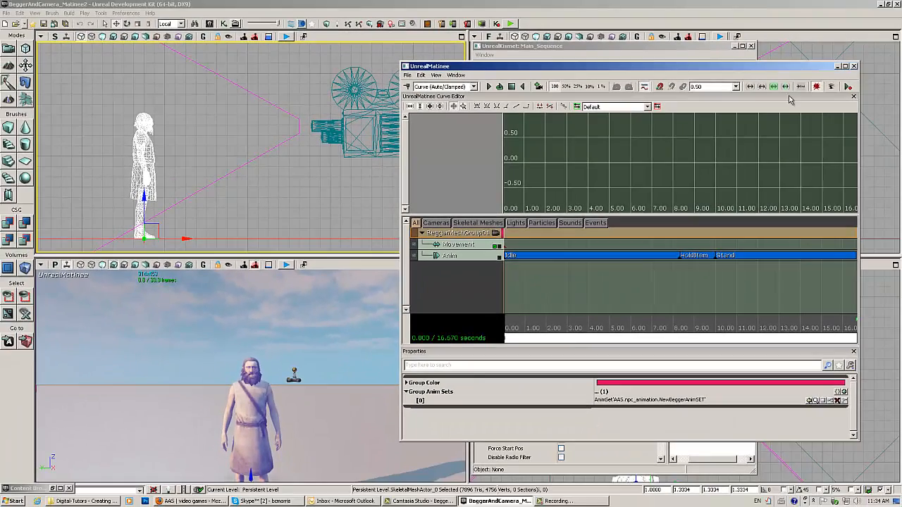
click(854, 67)
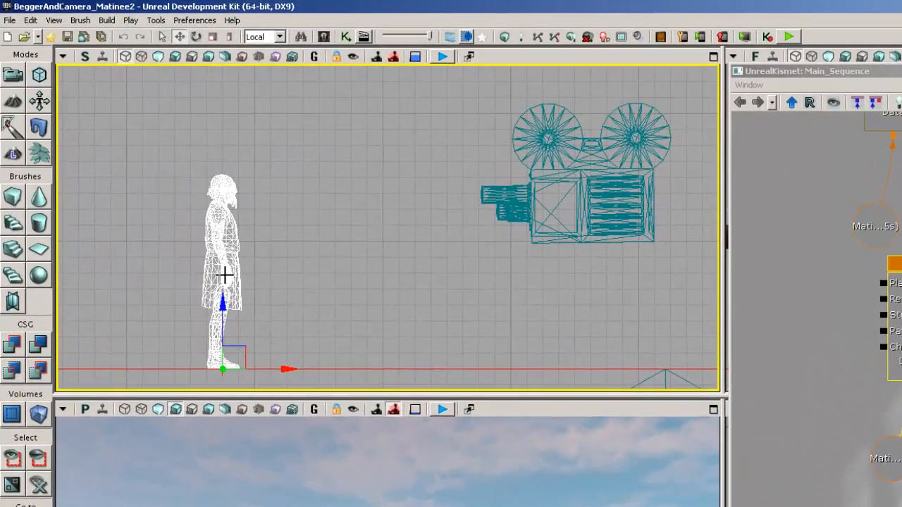
Set the beggar skeletal mesh actor's movement Physics to PHYS_Interpolating and reopen its Matinee from Kismet
right_click(146, 178)
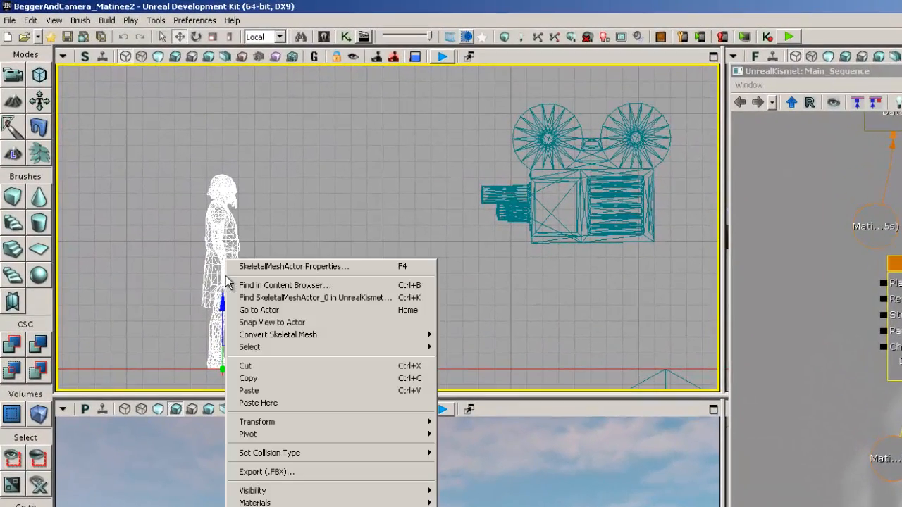
click(279, 267)
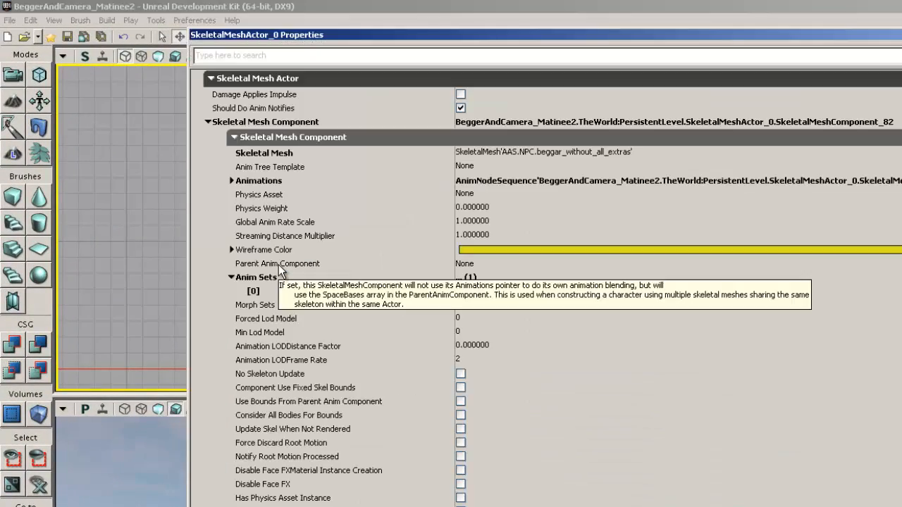
click(207, 122)
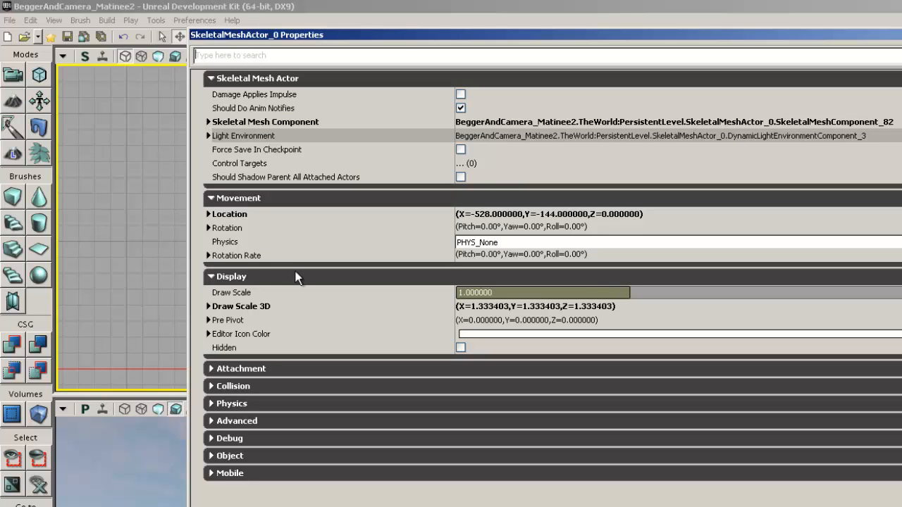
click(252, 243)
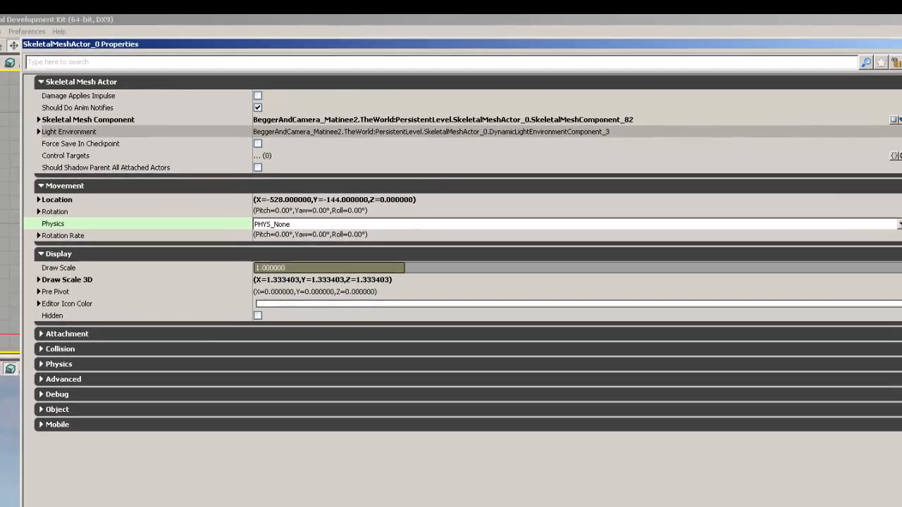
click(901, 245)
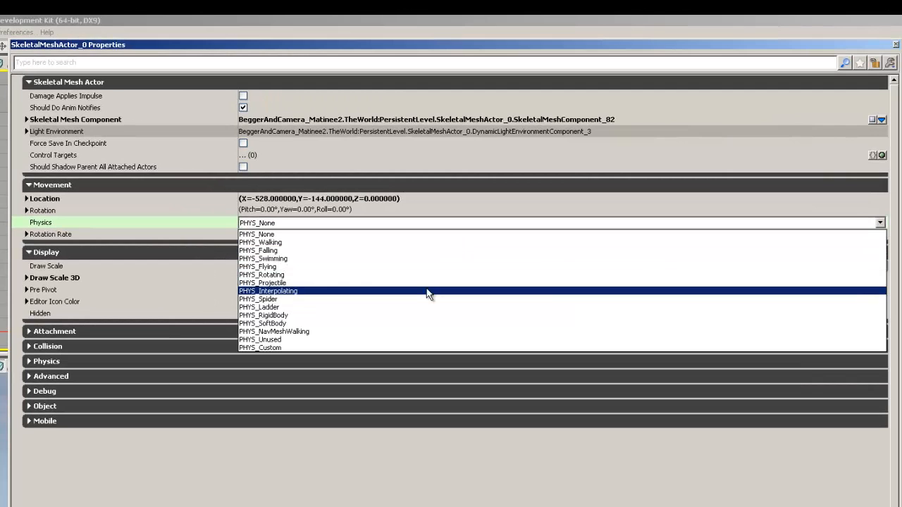
click(426, 290)
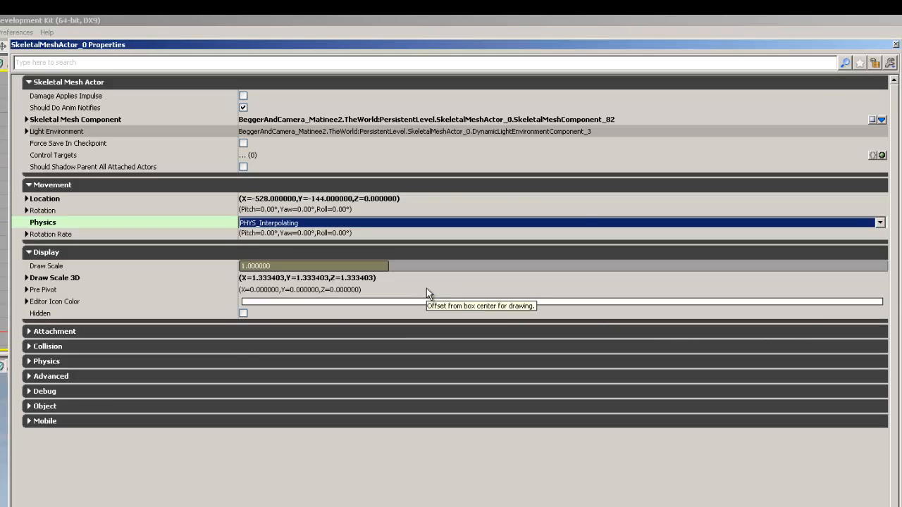
click(896, 45)
double_click(649, 282)
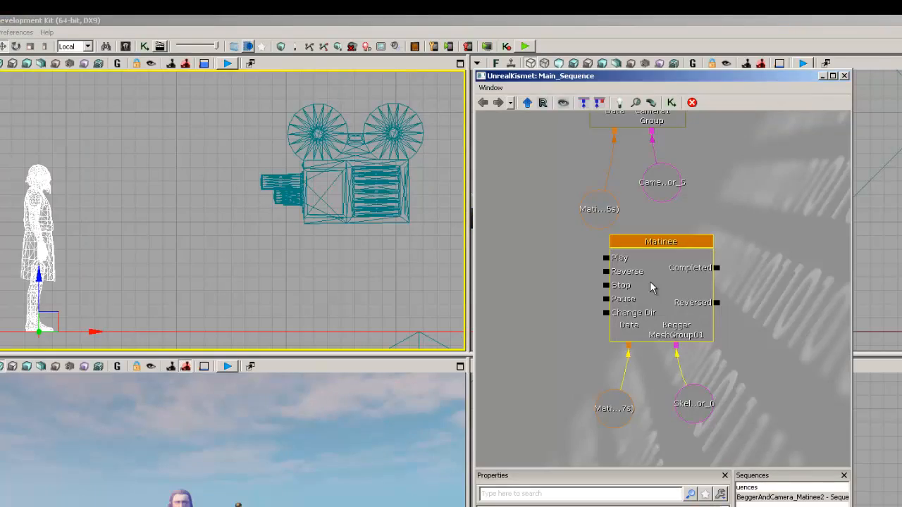